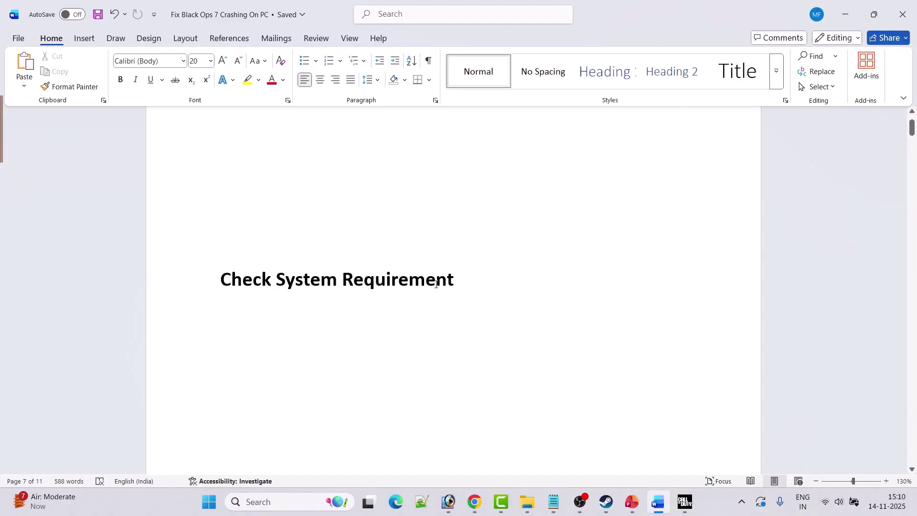
Step: Switch to Chrome and examine the minimum and recommended system requirements on the Steam store page for Call of Duty: Black Ops 7
{"action": "key", "text": "alt+Tab"}
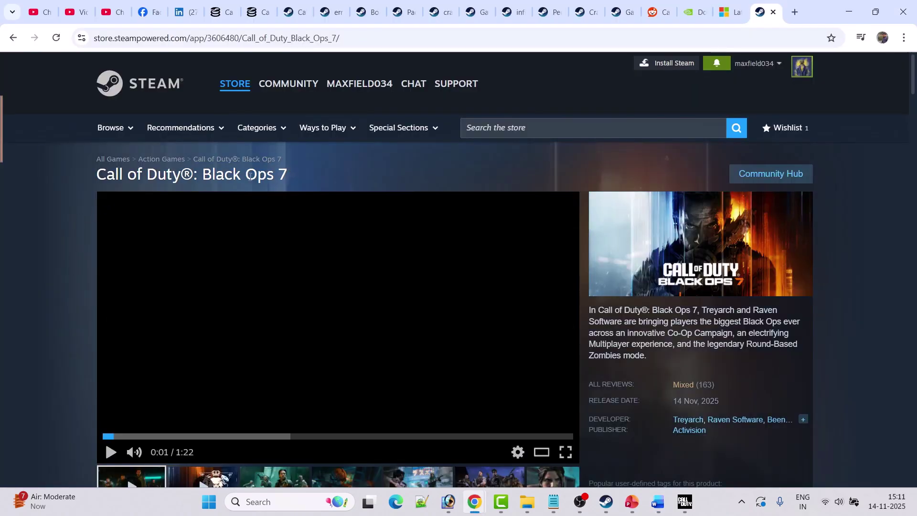
{"action": "scroll", "coordinate": [78, 325], "scroll_direction": "down", "scroll_amount": 7}
{"action": "scroll", "coordinate": [56, 321], "scroll_direction": "down", "scroll_amount": 15}
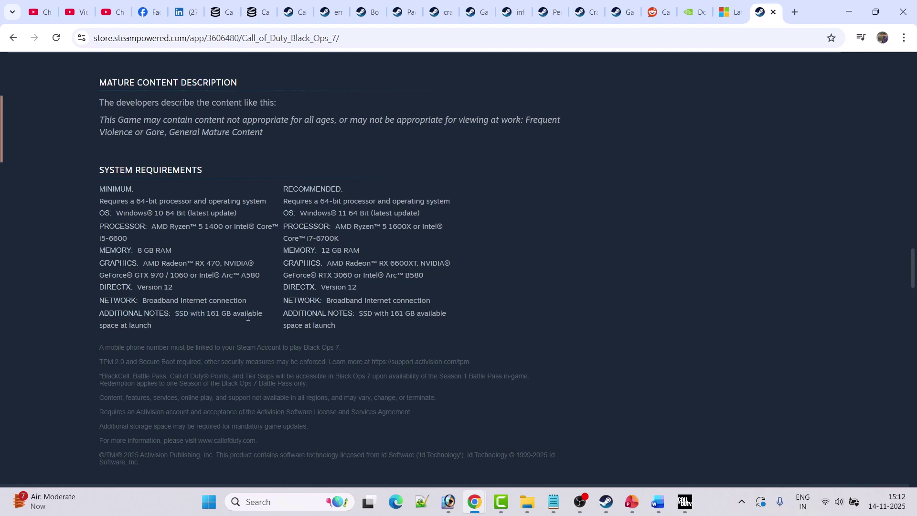
{"action": "scroll", "coordinate": [101, 304], "scroll_direction": "down", "scroll_amount": 1}
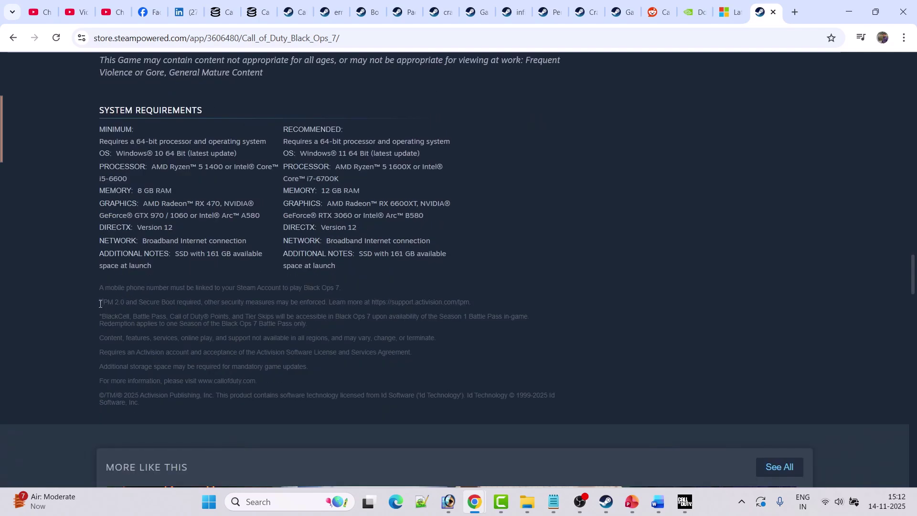
{"action": "mouse_move", "coordinate": [102, 302]}
{"action": "left_mouse_down"}
{"action": "mouse_move", "coordinate": [203, 305]}
{"action": "mouse_move", "coordinate": [99, 304]}
{"action": "left_mouse_up"}
{"action": "left_click", "coordinate": [99, 304]}
{"action": "scroll", "coordinate": [266, 248], "scroll_direction": "up", "scroll_amount": 1}
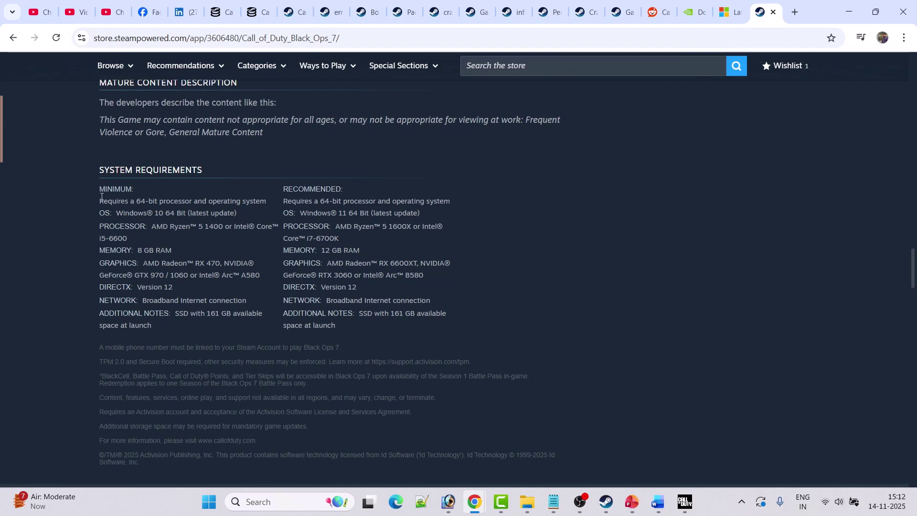
{"action": "left_click_drag", "start_coordinate": [101, 196], "coordinate": [354, 323]}
{"action": "left_click", "coordinate": [403, 328]}
Step: Switch back to the Word document and read the Fix 1 instructions on controlled folder access and the firewall
{"action": "key", "text": "alt+Tab"}
{"action": "scroll", "coordinate": [448, 334], "scroll_direction": "down", "scroll_amount": 2}
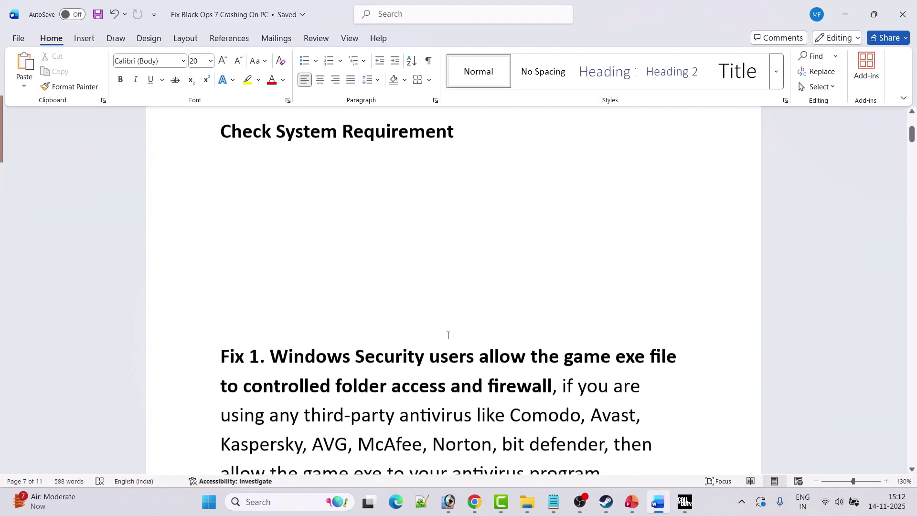
{"action": "scroll", "coordinate": [448, 335], "scroll_direction": "down", "scroll_amount": 2}
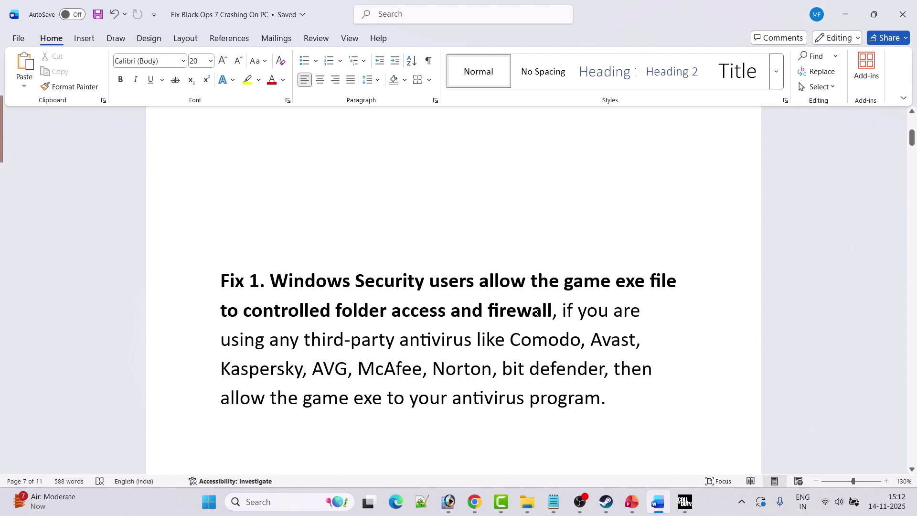
Step: Open Windows Security and go to the ransomware protection page for allowing an app through Controlled folder access
{"action": "left_click", "coordinate": [271, 501]}
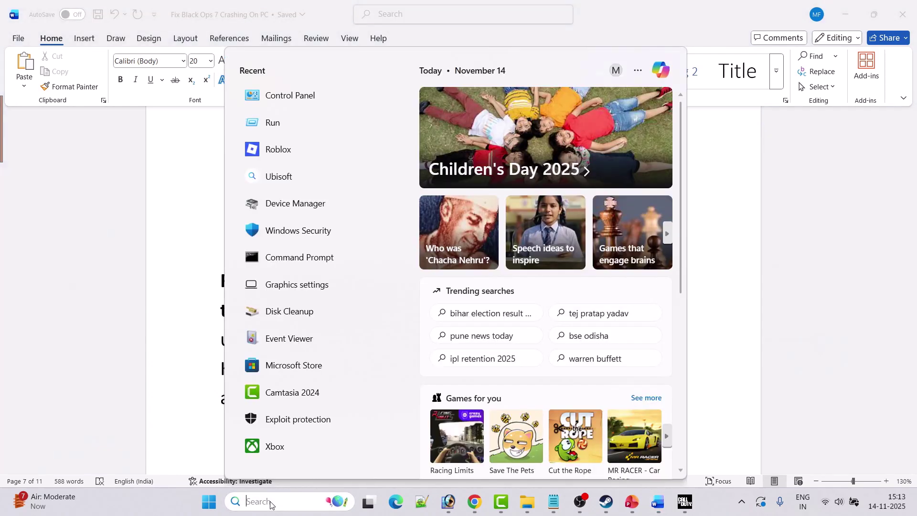
{"action": "type", "text": "windows"}
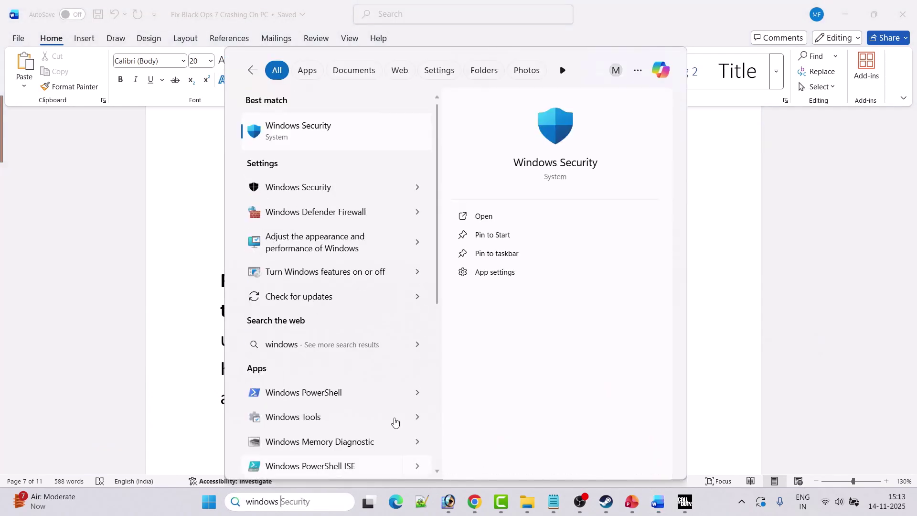
{"action": "left_click", "coordinate": [496, 217]}
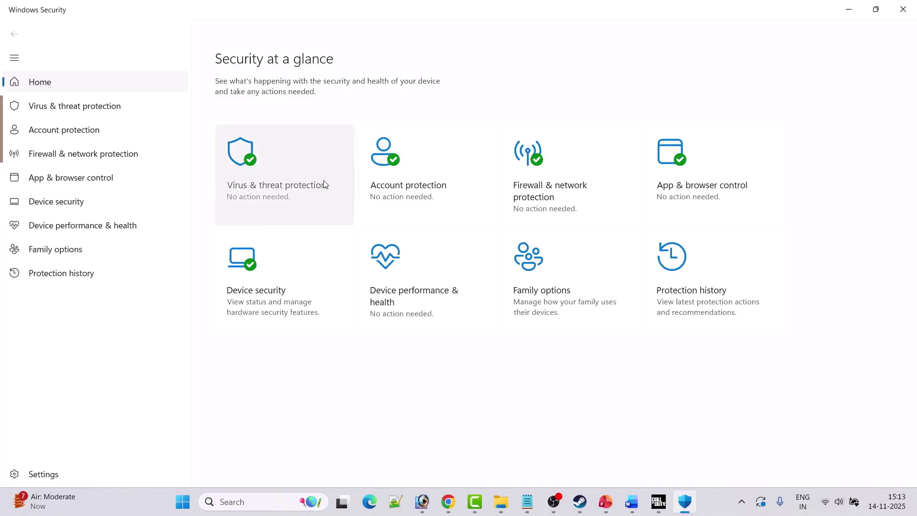
{"action": "left_click", "coordinate": [283, 188]}
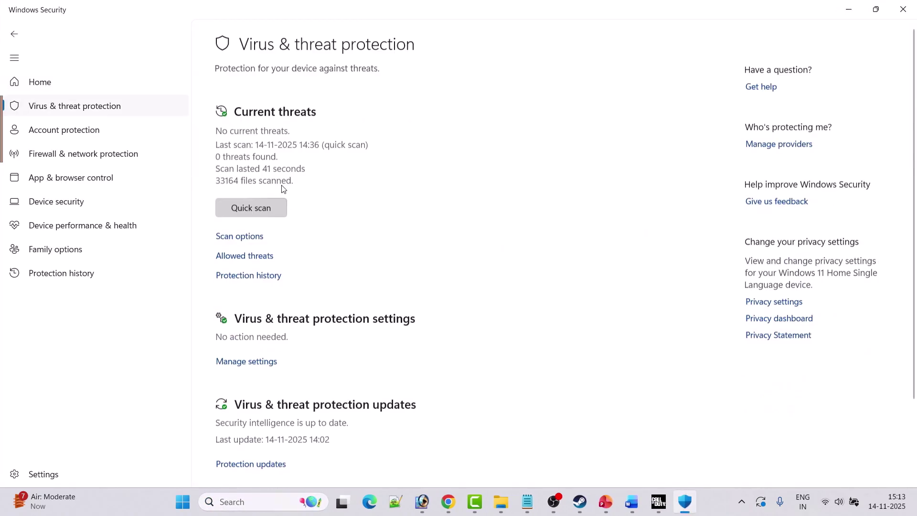
{"action": "scroll", "coordinate": [460, 282], "scroll_direction": "down", "scroll_amount": 3}
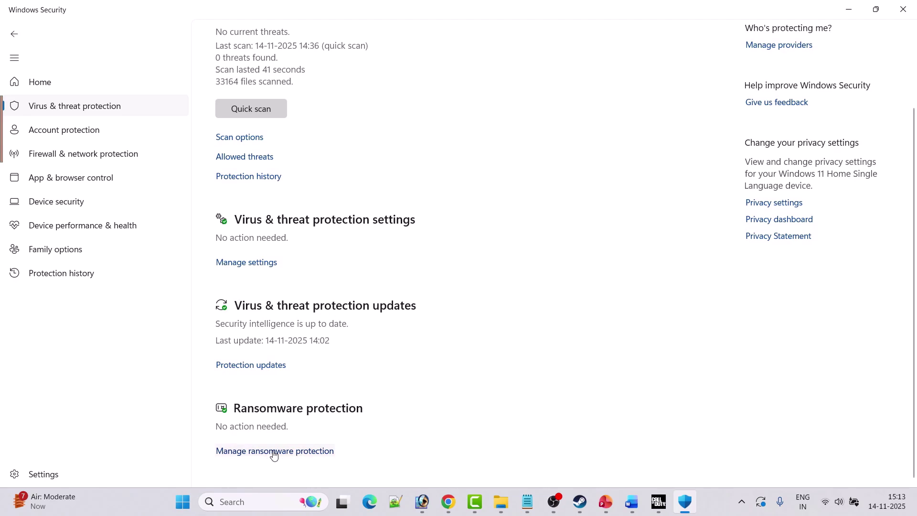
{"action": "left_click", "coordinate": [274, 454]}
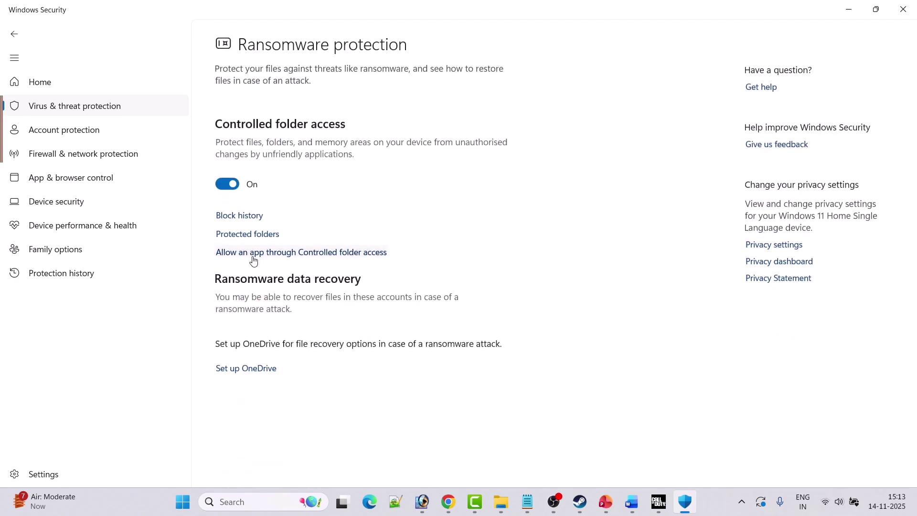
{"action": "left_click", "coordinate": [333, 258]}
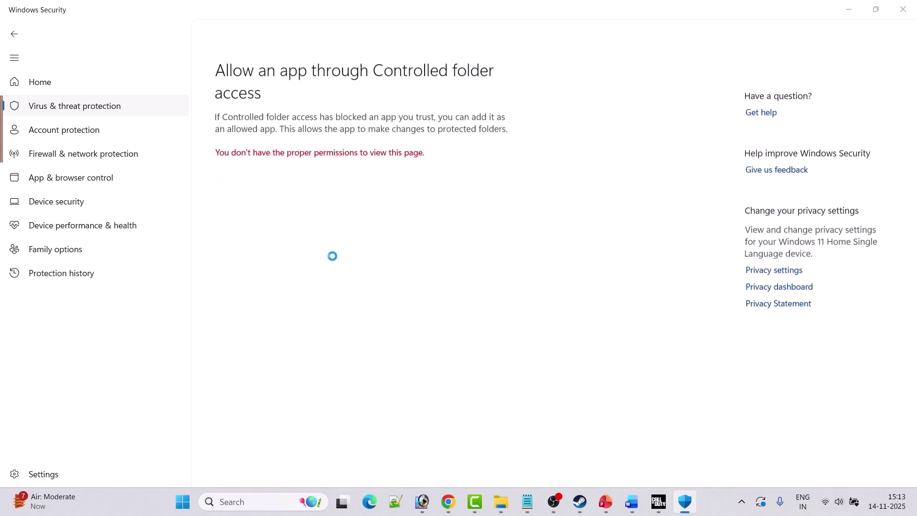
Step: Start adding an allowed app by browsing all apps, and open the Program Files (x86) folder on the C: drive
{"action": "scroll", "coordinate": [403, 345], "scroll_direction": "down", "scroll_amount": 3}
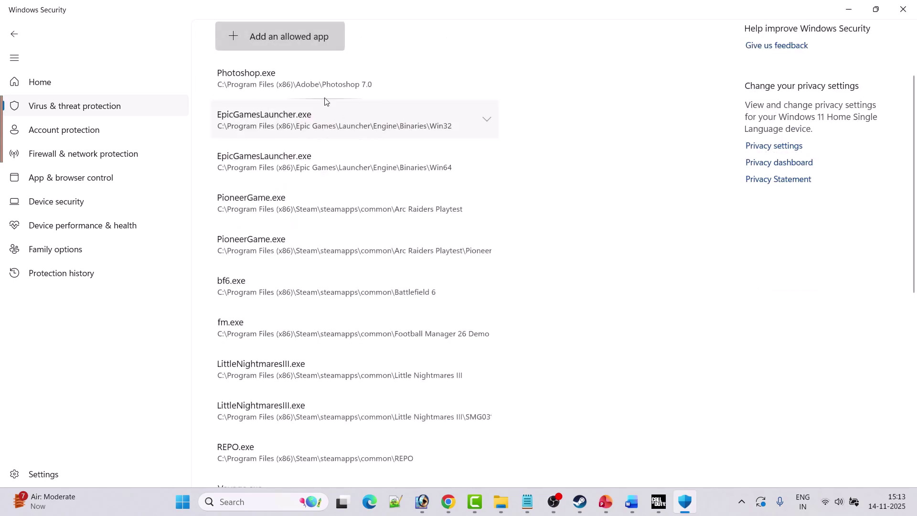
{"action": "left_click", "coordinate": [277, 36]}
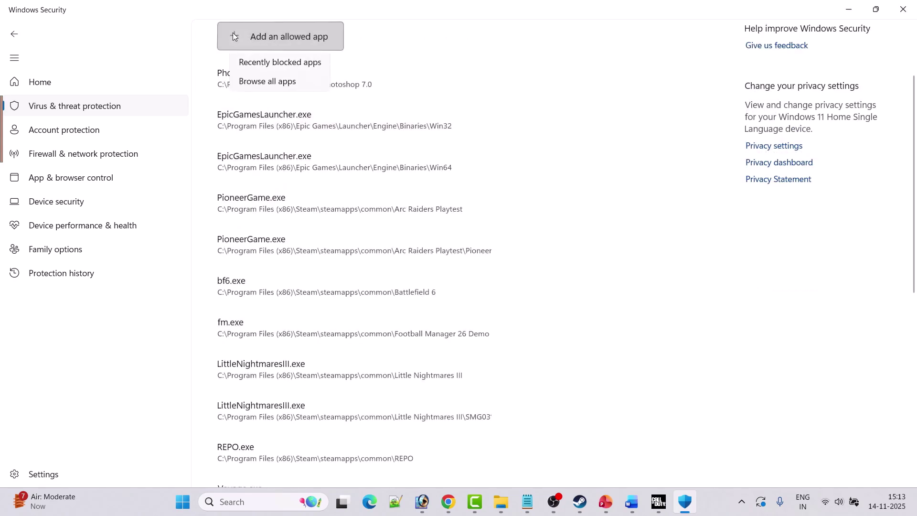
{"action": "left_click", "coordinate": [272, 84]}
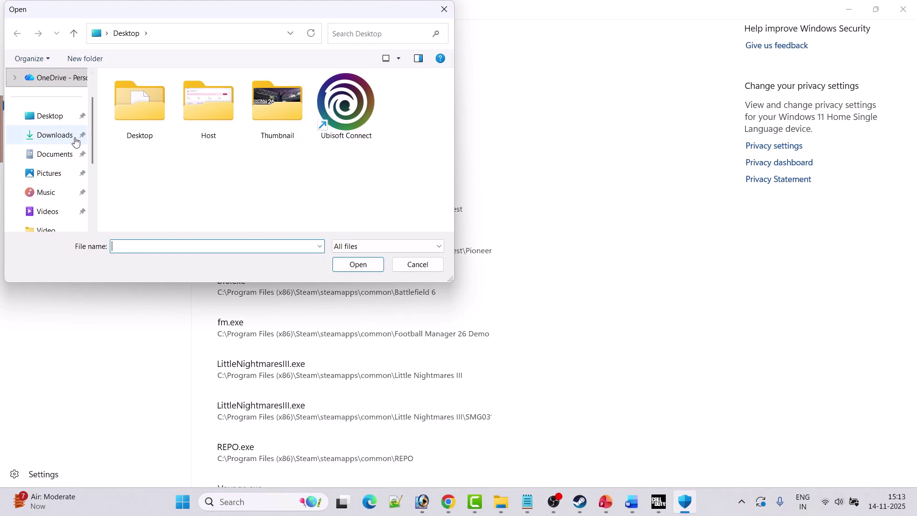
{"action": "scroll", "coordinate": [62, 182], "scroll_direction": "down", "scroll_amount": 2}
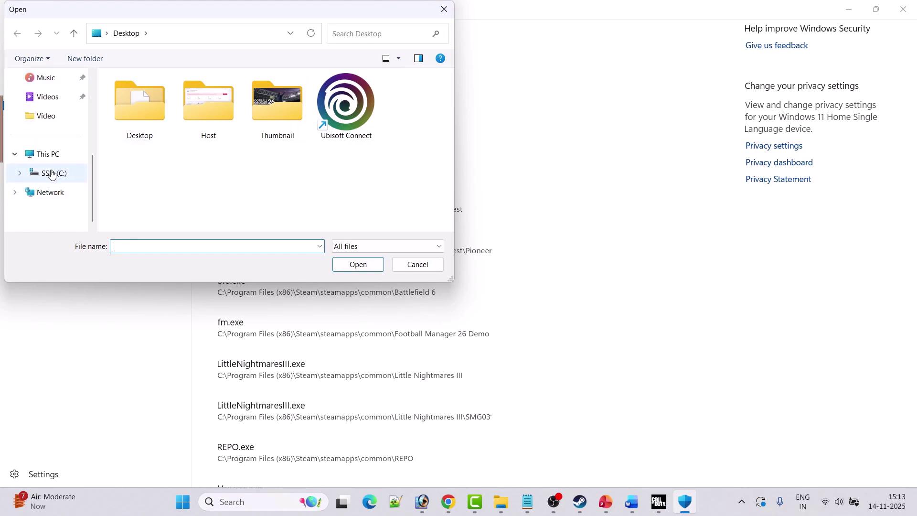
{"action": "left_click", "coordinate": [52, 173]}
{"action": "scroll", "coordinate": [229, 138], "scroll_direction": "down", "scroll_amount": 3}
{"action": "left_click", "coordinate": [282, 110]}
{"action": "left_click", "coordinate": [283, 134]}
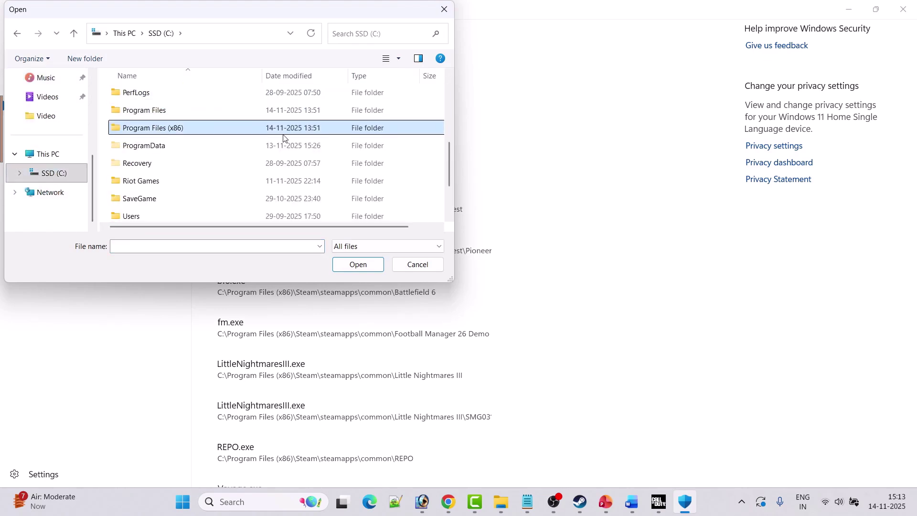
{"action": "key", "text": "Return"}
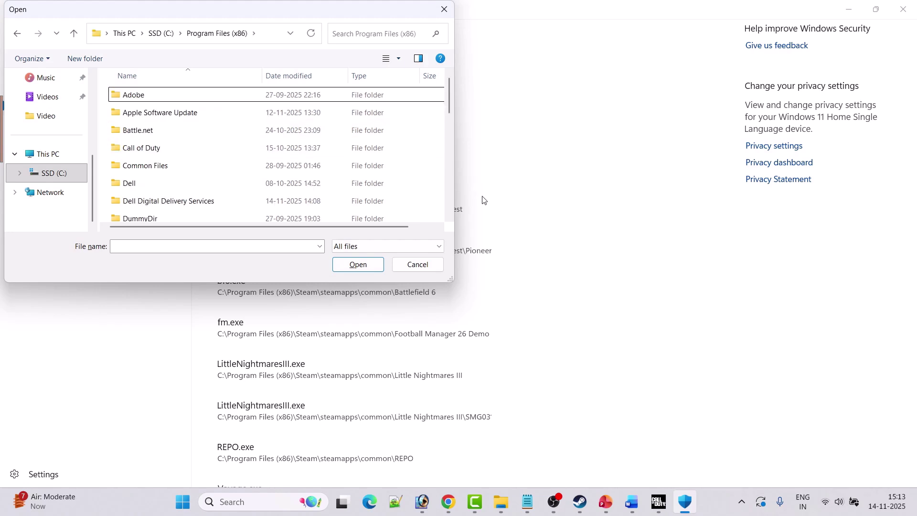
Step: Add the cod application from Steam\steamapps\common\Call of Duty HQ to the apps allowed through Controlled folder access
{"action": "type", "text": "steam"}
{"action": "key", "text": "Return"}
{"action": "type", "text": "steamapps"}
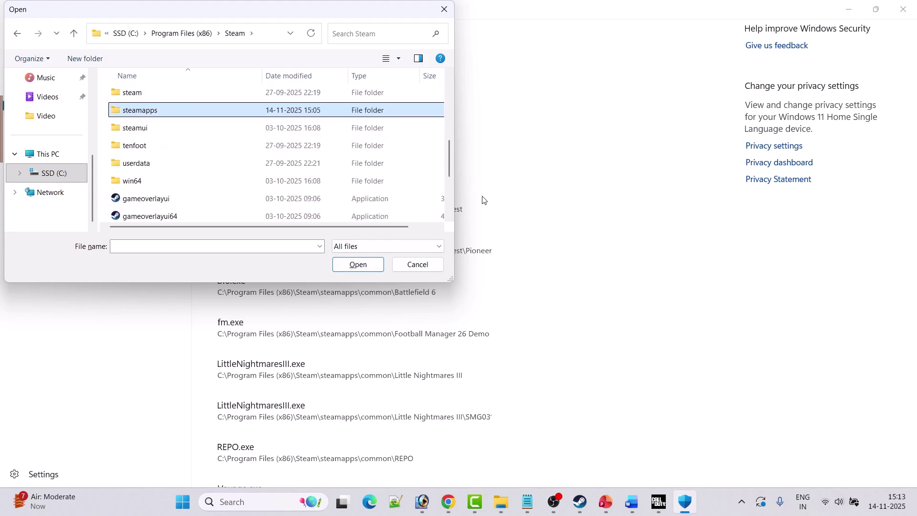
{"action": "key", "text": "Return"}
{"action": "type", "text": "common"}
{"action": "key", "text": "Return"}
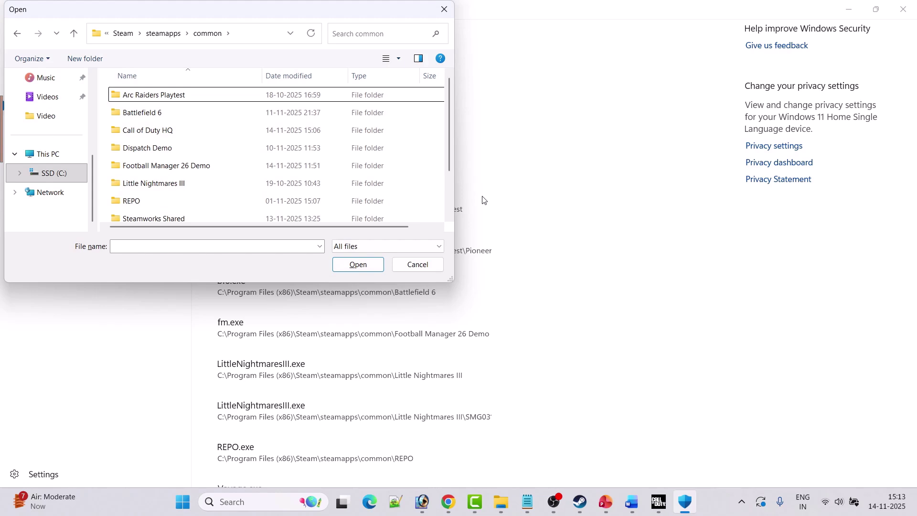
{"action": "type", "text": "c"}
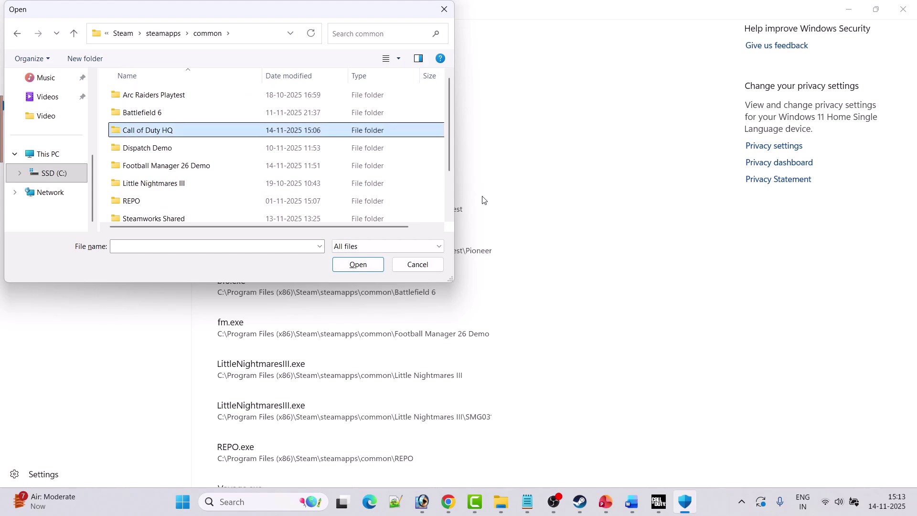
{"action": "key", "text": "Return"}
{"action": "scroll", "coordinate": [234, 157], "scroll_direction": "down", "scroll_amount": 3}
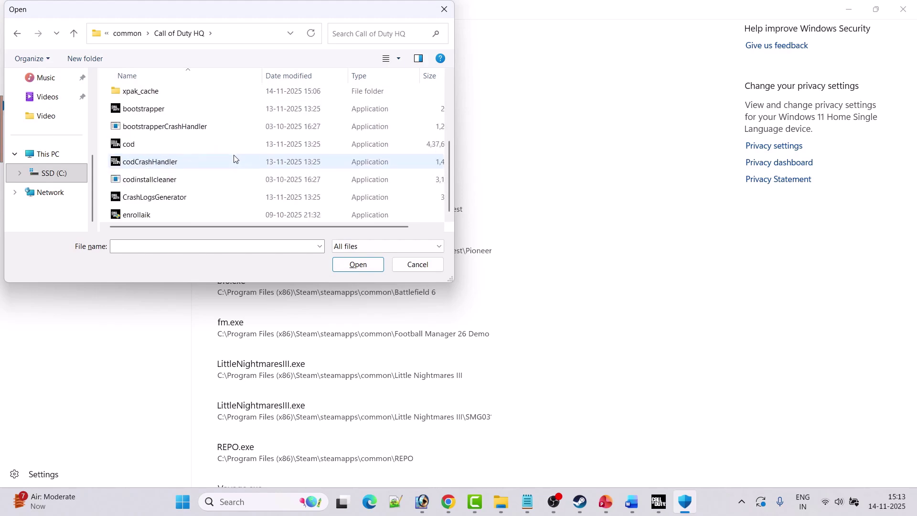
{"action": "left_click", "coordinate": [149, 146]}
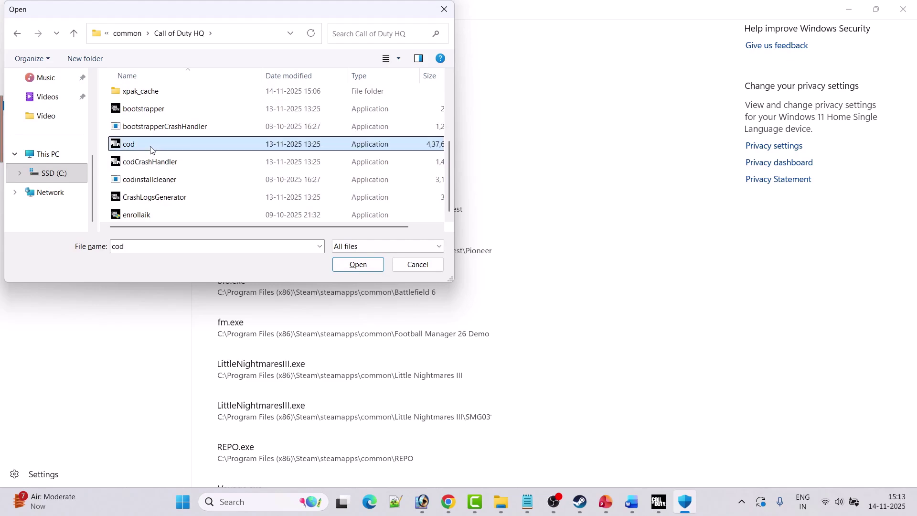
{"action": "left_click", "coordinate": [363, 271]}
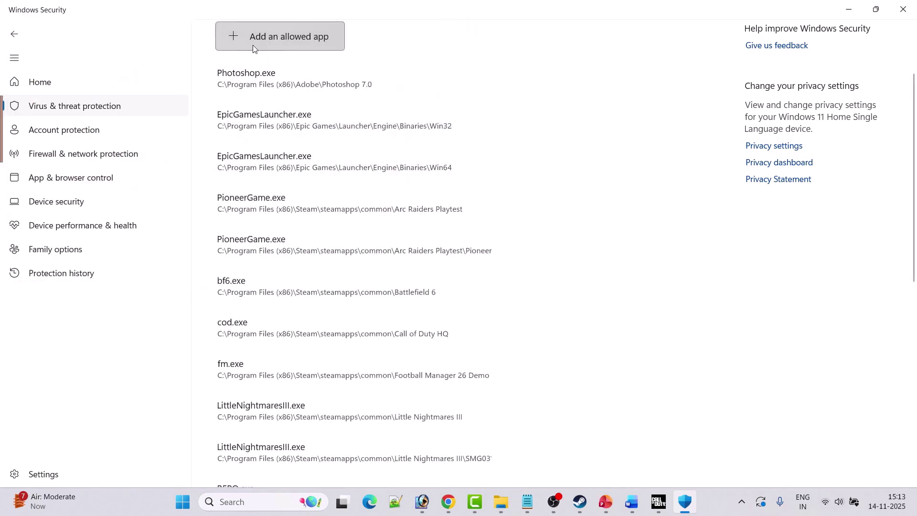
Step: Add the enrollaik application from the Call of Duty HQ folder as another app allowed through Controlled folder access
{"action": "left_click", "coordinate": [236, 36]}
{"action": "left_click", "coordinate": [285, 86]}
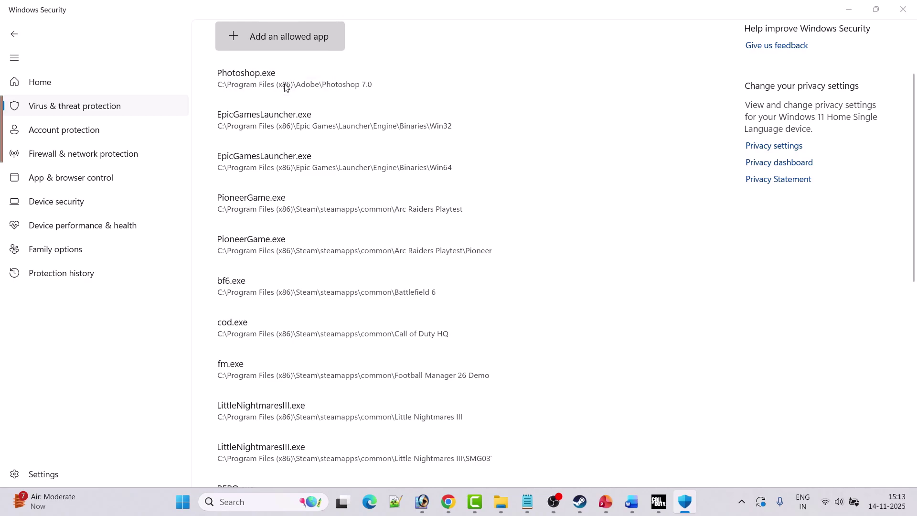
{"action": "scroll", "coordinate": [137, 191], "scroll_direction": "down", "scroll_amount": 3}
{"action": "left_click", "coordinate": [137, 217]}
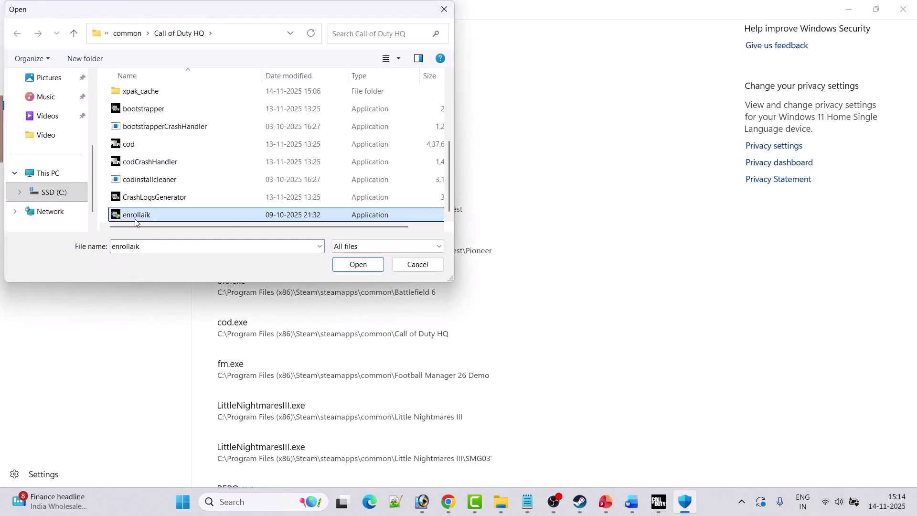
{"action": "left_click", "coordinate": [355, 267]}
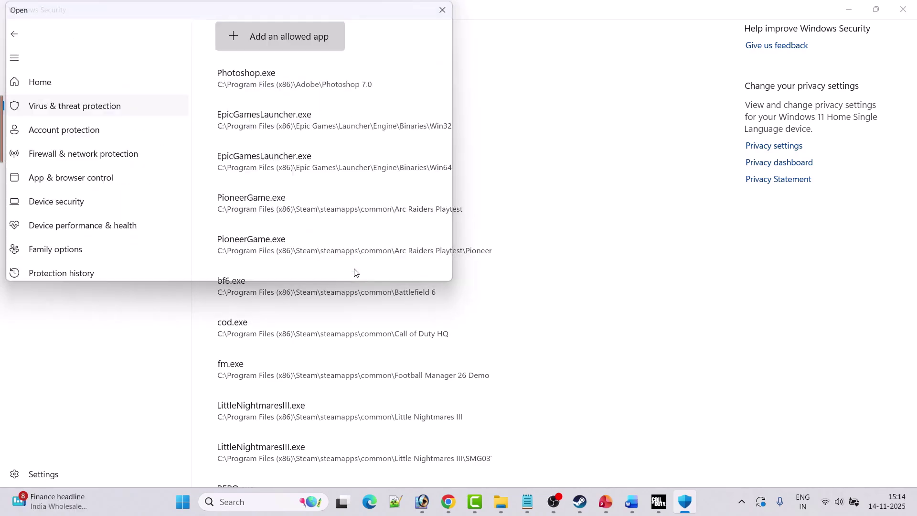
Step: Return to the Windows Security home page and open the firewall's list of allowed apps from Firewall & network protection
{"action": "left_click", "coordinate": [15, 34]}
{"action": "left_click", "coordinate": [15, 34]}
{"action": "left_click", "coordinate": [15, 34]}
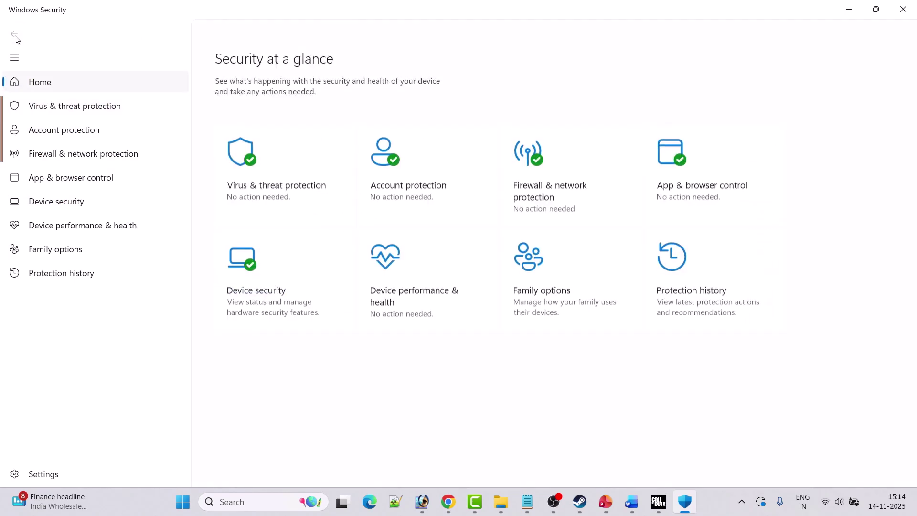
{"action": "left_click", "coordinate": [555, 195]}
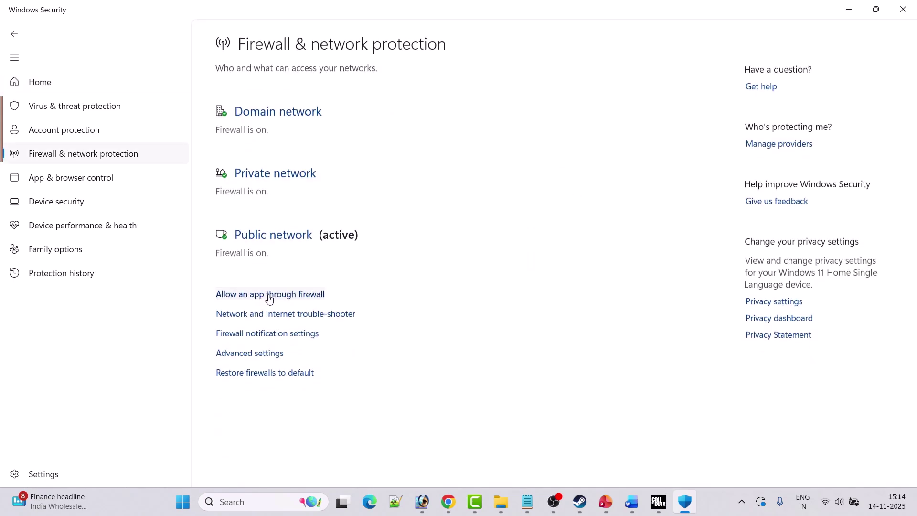
{"action": "left_click", "coordinate": [268, 295]}
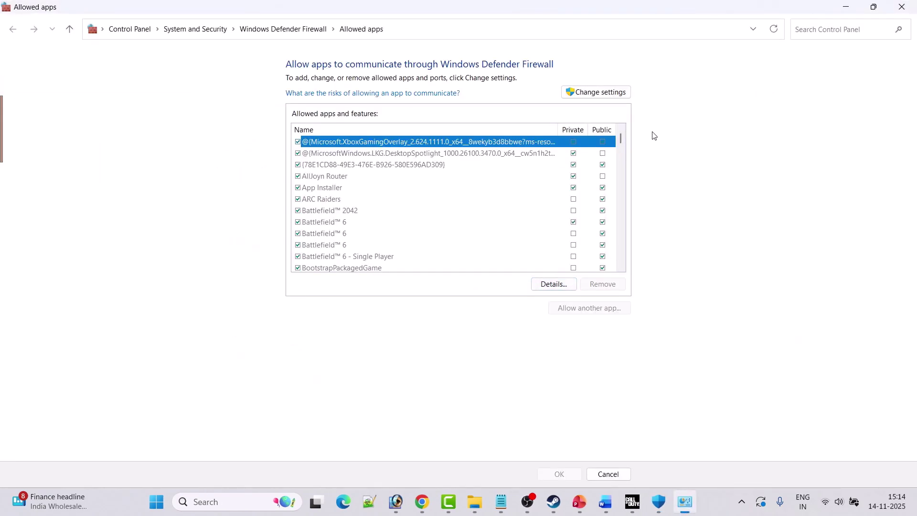
Step: Unlock the firewall's allowed apps list for changes, start adding another app, and browse to Program Files (x86) on the C: drive
{"action": "left_click", "coordinate": [602, 92]}
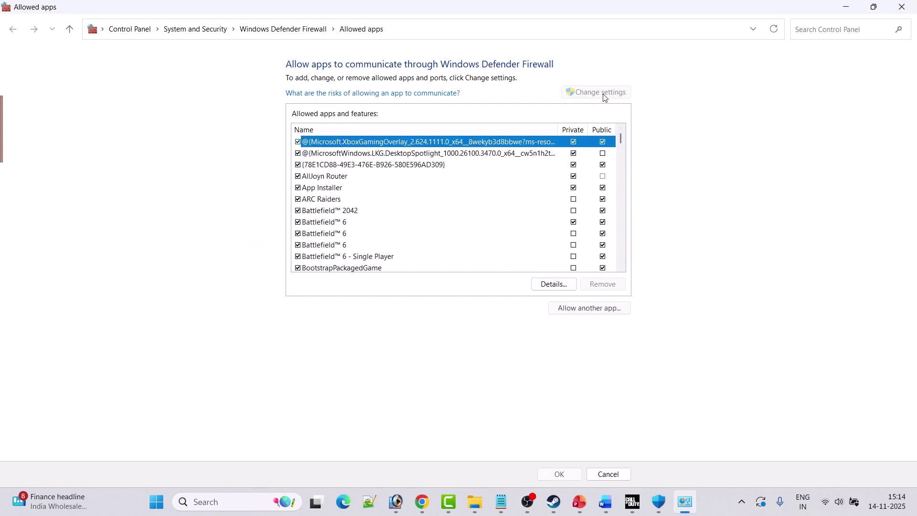
{"action": "left_click", "coordinate": [590, 309]}
{"action": "left_click", "coordinate": [535, 307]}
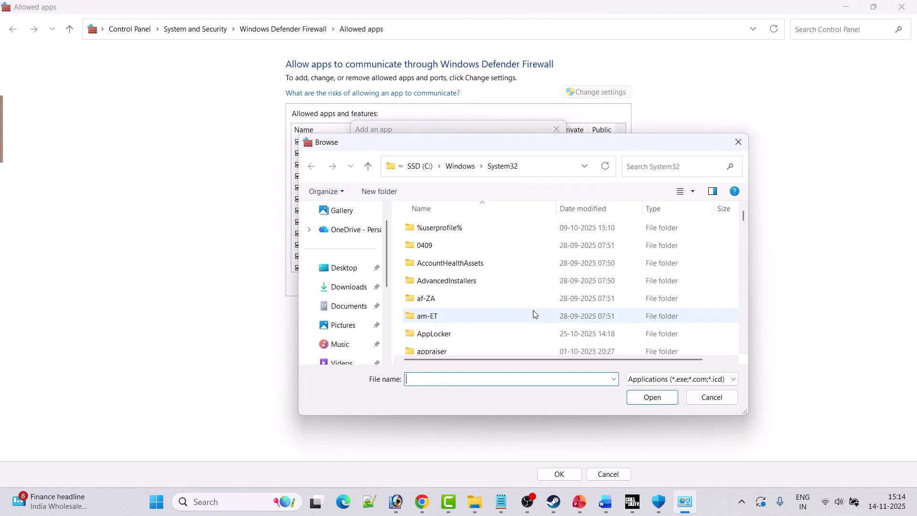
{"action": "left_click", "coordinate": [420, 165]}
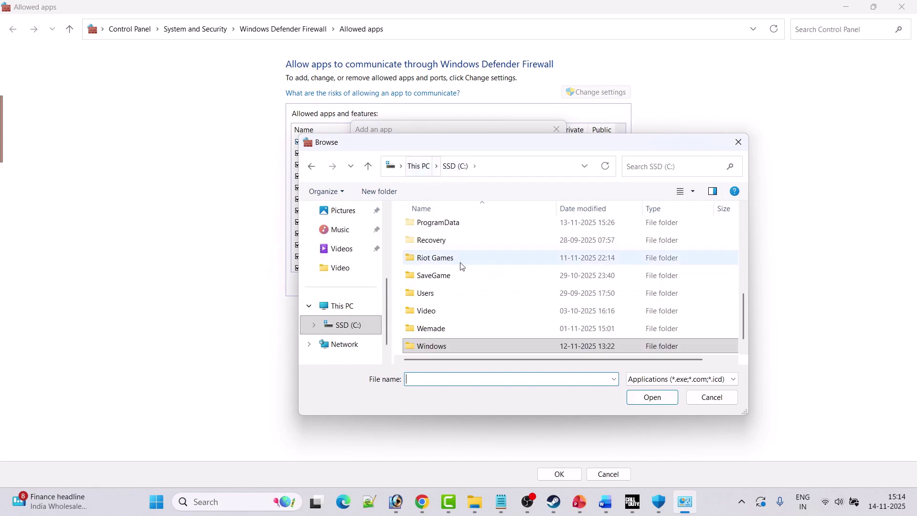
{"action": "left_click", "coordinate": [484, 263]}
{"action": "key", "text": "p"}
{"action": "key", "text": "p"}
{"action": "key", "text": "p"}
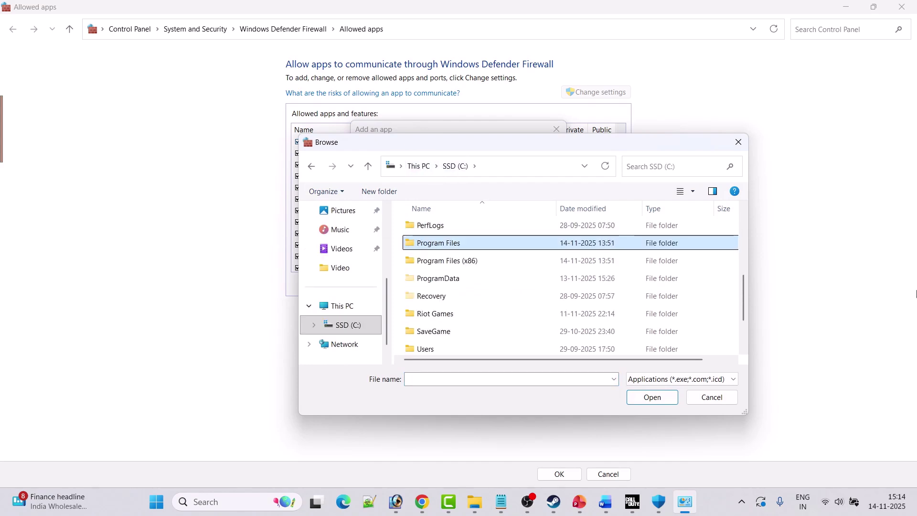
{"action": "key", "text": "Return"}
Step: Open the Steam\steamapps\common\Call of Duty HQ folder in the file browser
{"action": "key", "text": "s"}
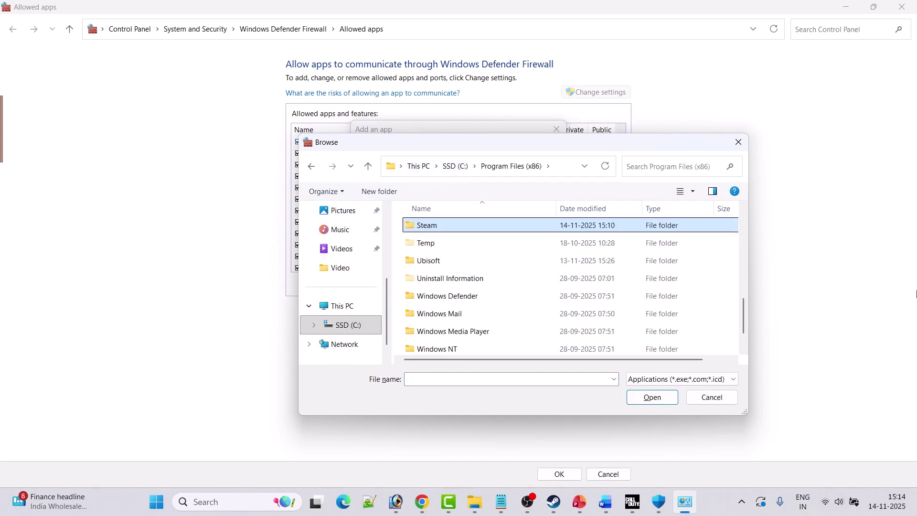
{"action": "key", "text": "Return"}
{"action": "key", "text": "s"}
{"action": "key", "text": "Return"}
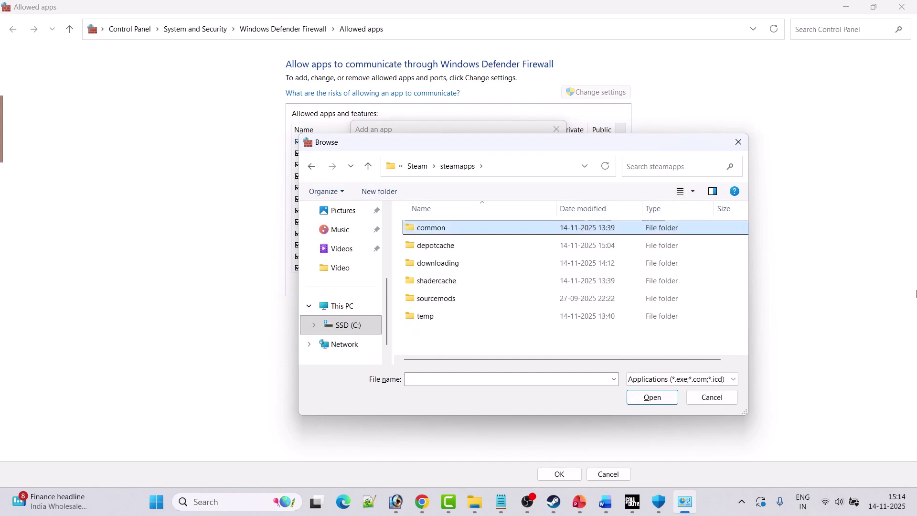
{"action": "key", "text": "Return"}
{"action": "key", "text": "c"}
{"action": "key", "text": "Return"}
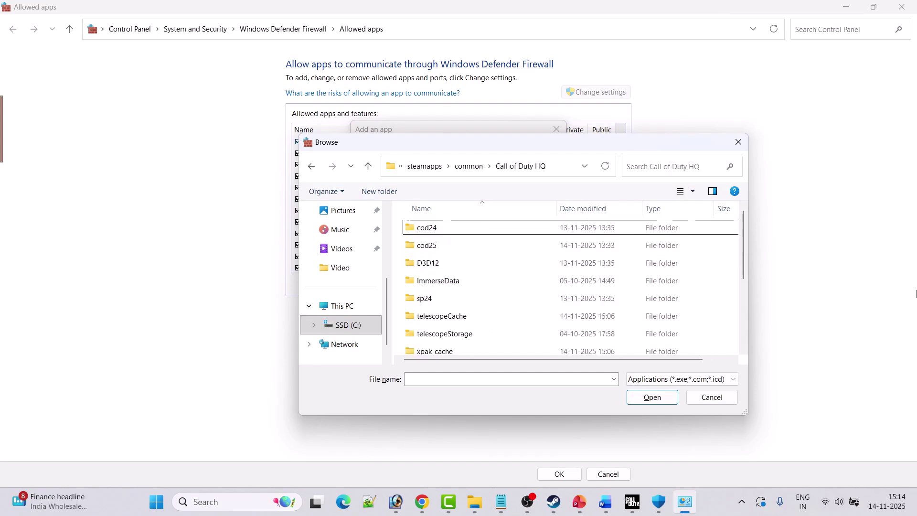
Step: Try to add the cod application from the Call of Duty HQ folder to the firewall's allowed apps
{"action": "scroll", "coordinate": [616, 315], "scroll_direction": "down", "scroll_amount": 2}
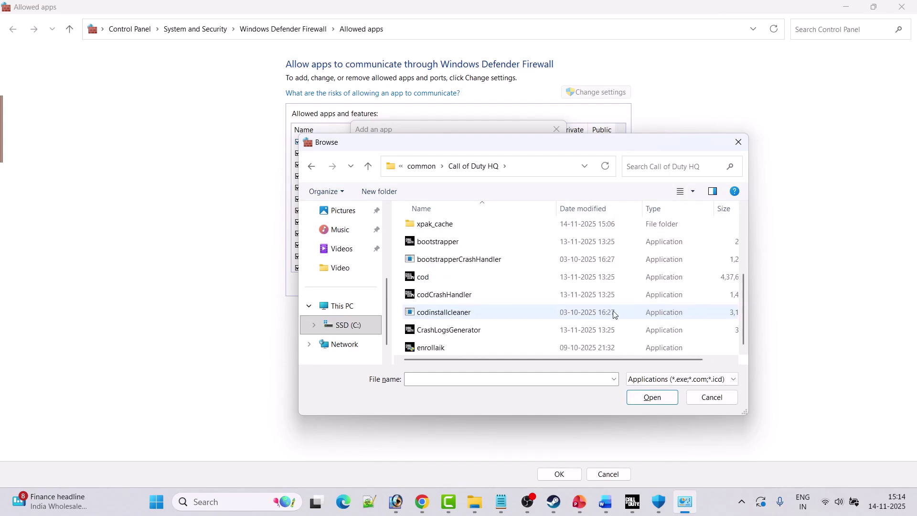
{"action": "left_click", "coordinate": [439, 277]}
{"action": "left_click", "coordinate": [634, 397]}
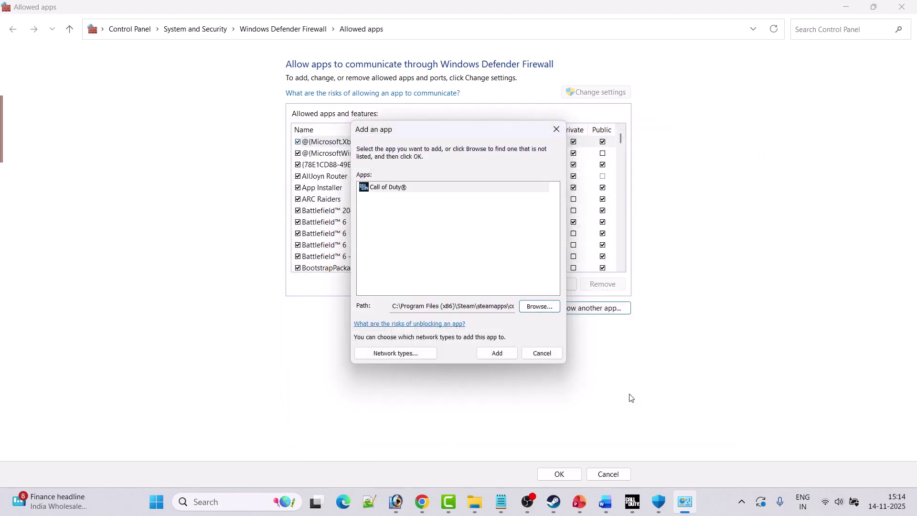
{"action": "left_click", "coordinate": [503, 356]}
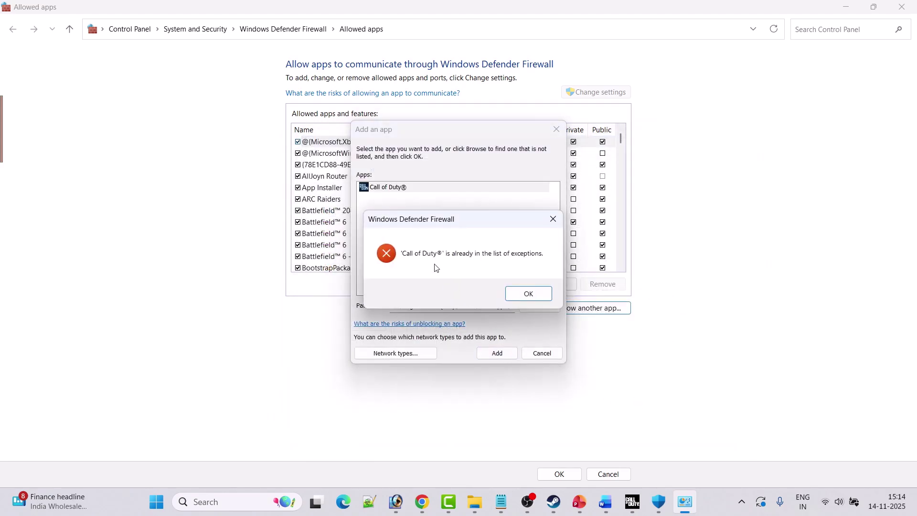
{"action": "left_click", "coordinate": [521, 292]}
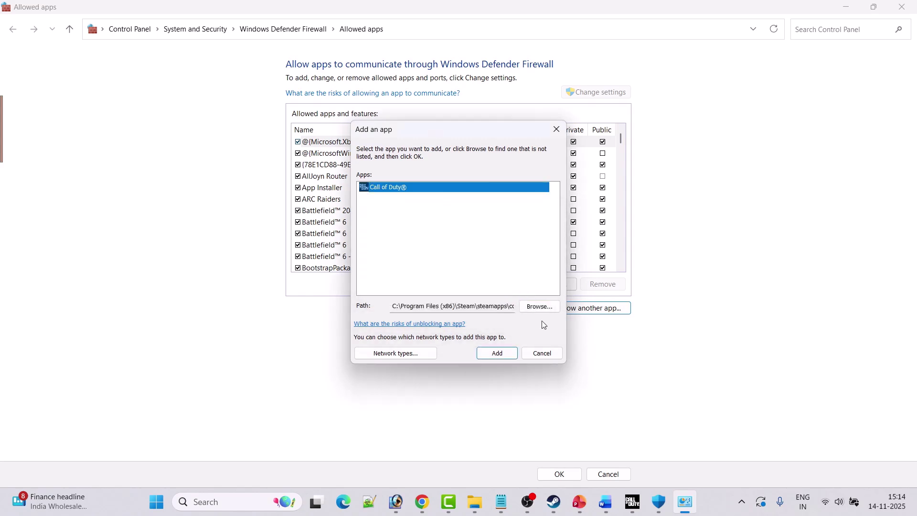
Step: Add the enrollaik application from the Call of Duty HQ folder to the firewall's allowed apps and save the list
{"action": "left_click", "coordinate": [539, 308]}
{"action": "scroll", "coordinate": [535, 308], "scroll_direction": "down", "scroll_amount": 3}
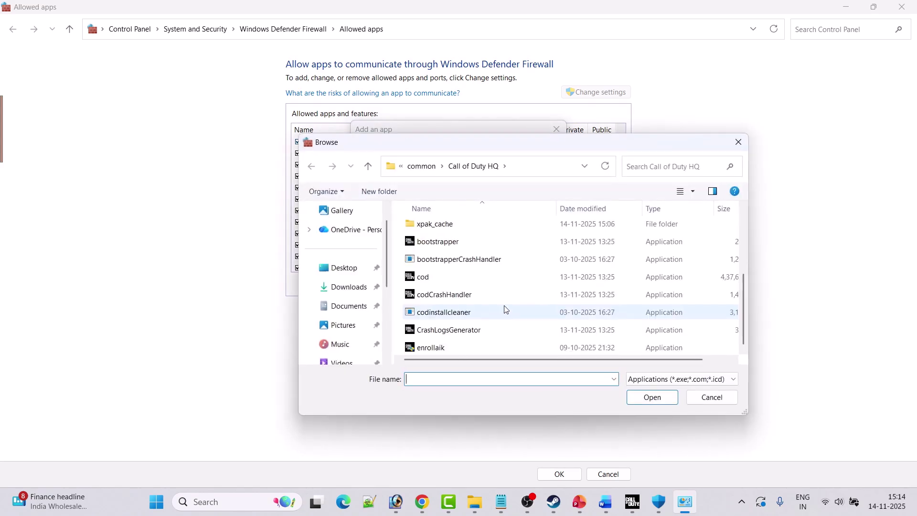
{"action": "left_click", "coordinate": [451, 348]}
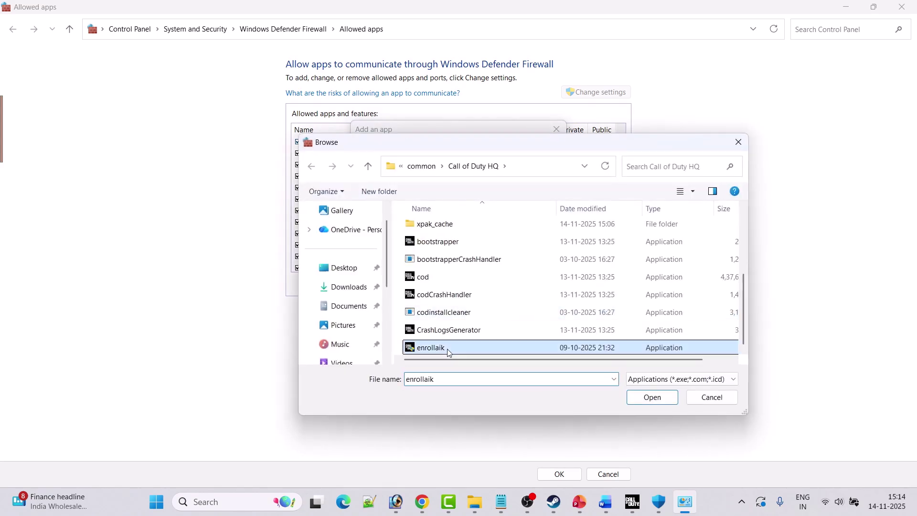
{"action": "left_click", "coordinate": [646, 398]}
{"action": "left_click", "coordinate": [501, 354]}
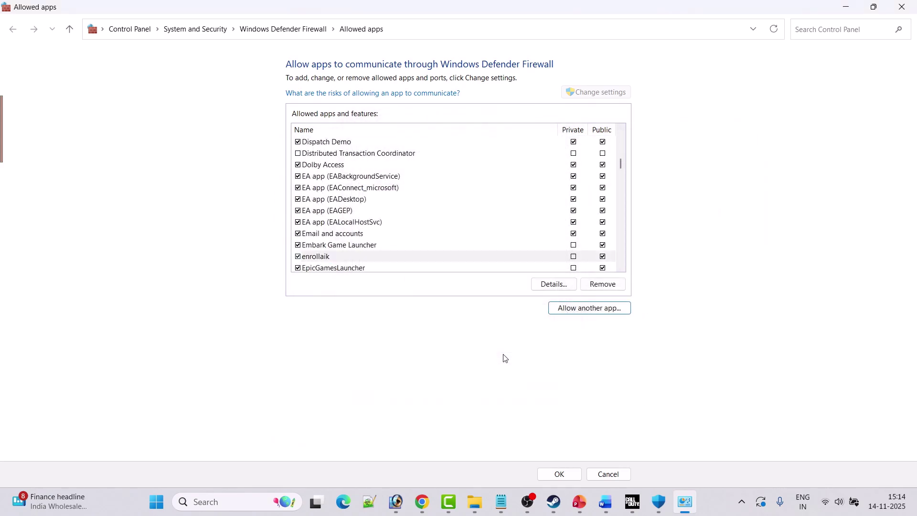
{"action": "left_click", "coordinate": [558, 473]}
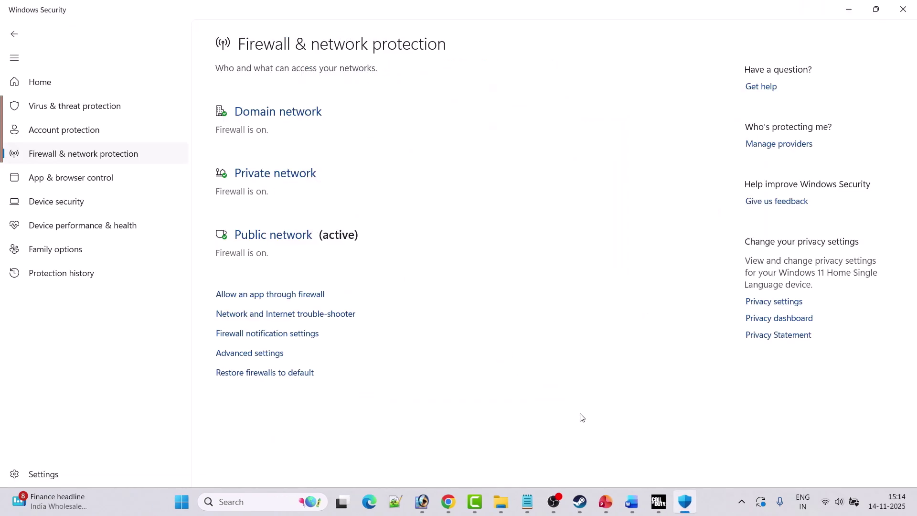
Step: Switch to the Word document and read Fix 1 and the Fix 2 instructions for turning off HDR
{"action": "left_click", "coordinate": [630, 506]}
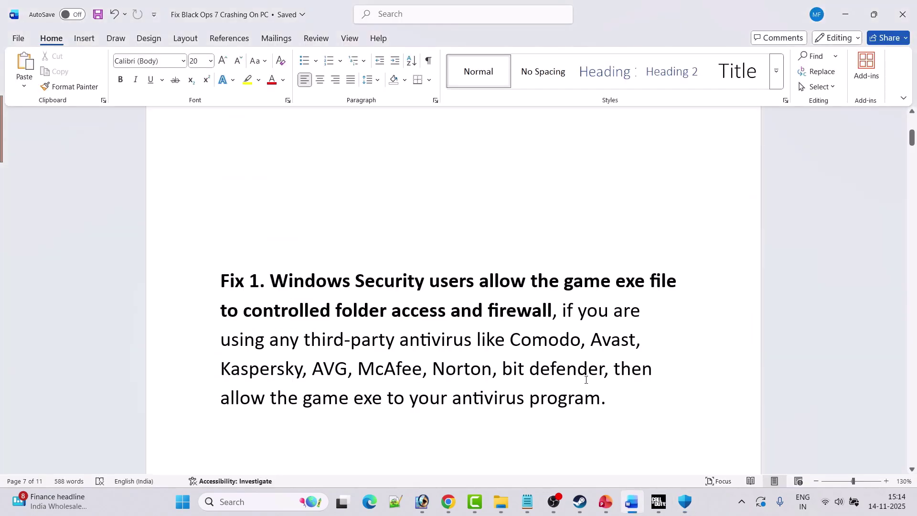
{"action": "scroll", "coordinate": [571, 358], "scroll_direction": "down", "scroll_amount": 1}
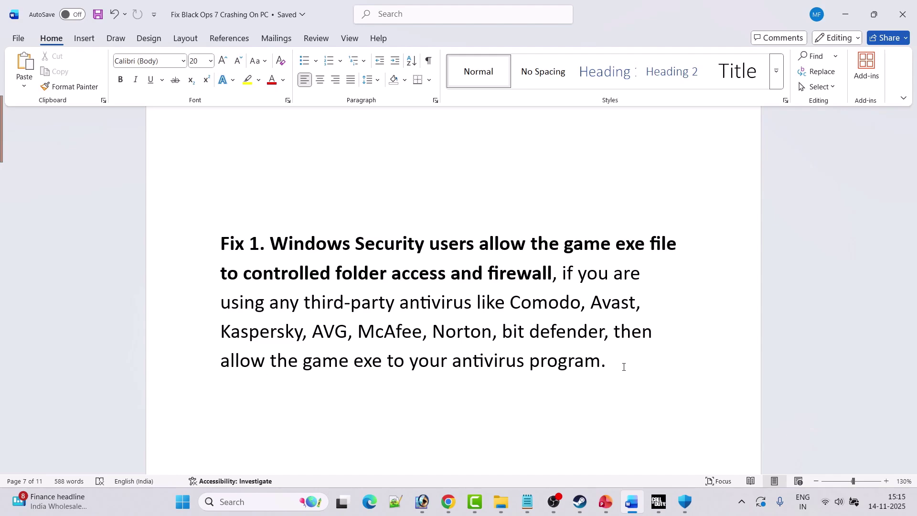
{"action": "scroll", "coordinate": [623, 367], "scroll_direction": "down", "scroll_amount": 10}
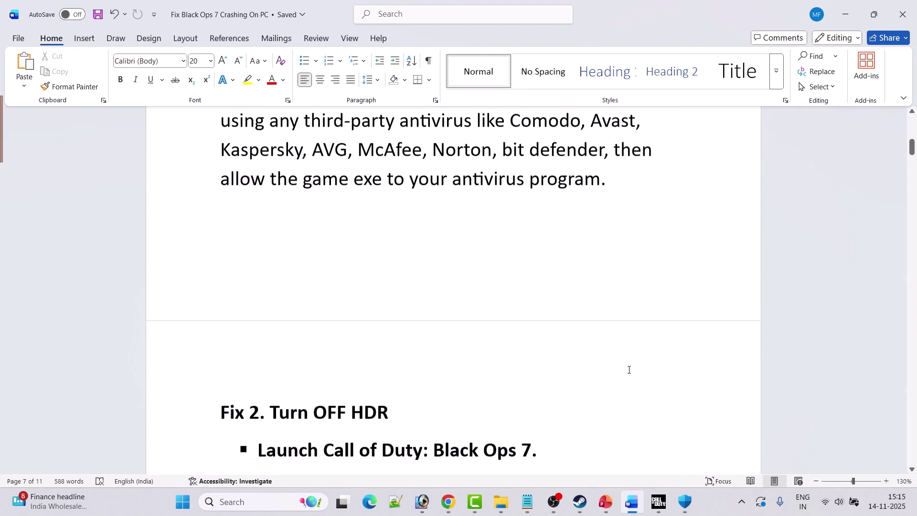
{"action": "scroll", "coordinate": [630, 368], "scroll_direction": "down", "scroll_amount": 4}
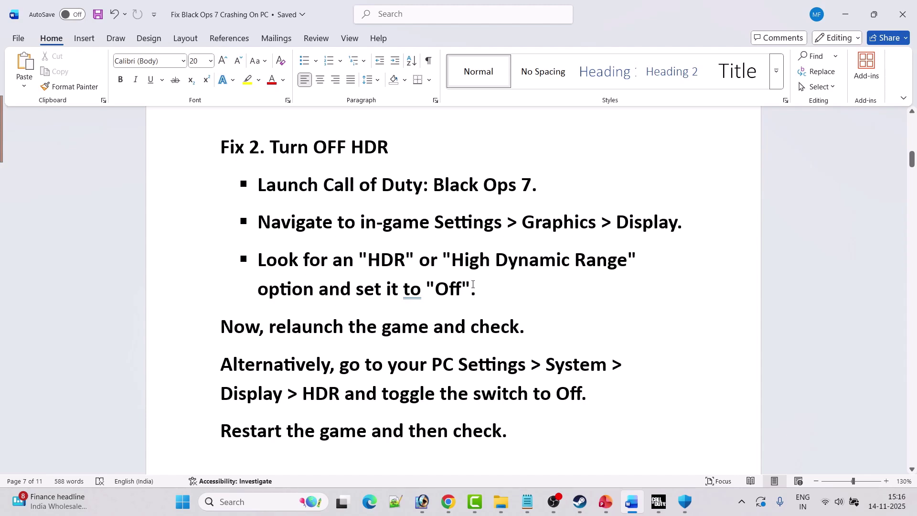
{"action": "left_click_drag", "start_coordinate": [368, 262], "coordinate": [404, 259]}
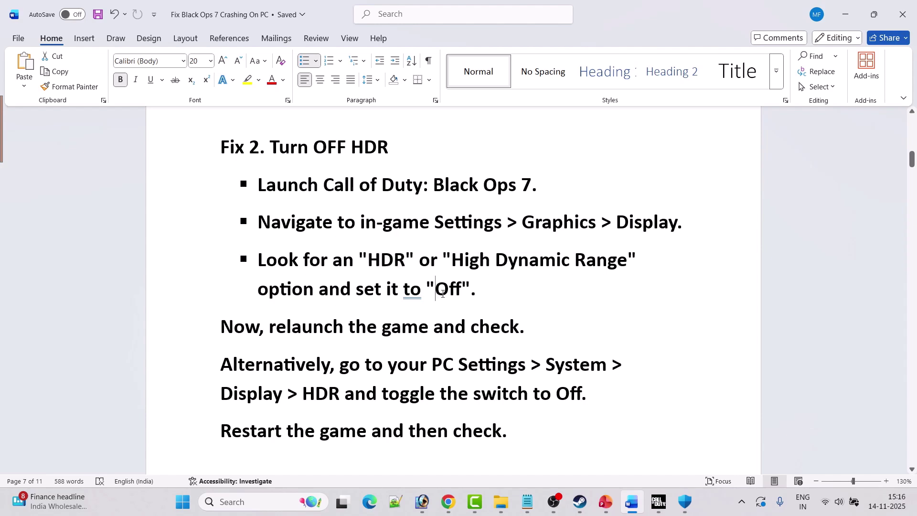
{"action": "left_click_drag", "start_coordinate": [435, 289], "coordinate": [459, 291]}
{"action": "left_click", "coordinate": [382, 327]}
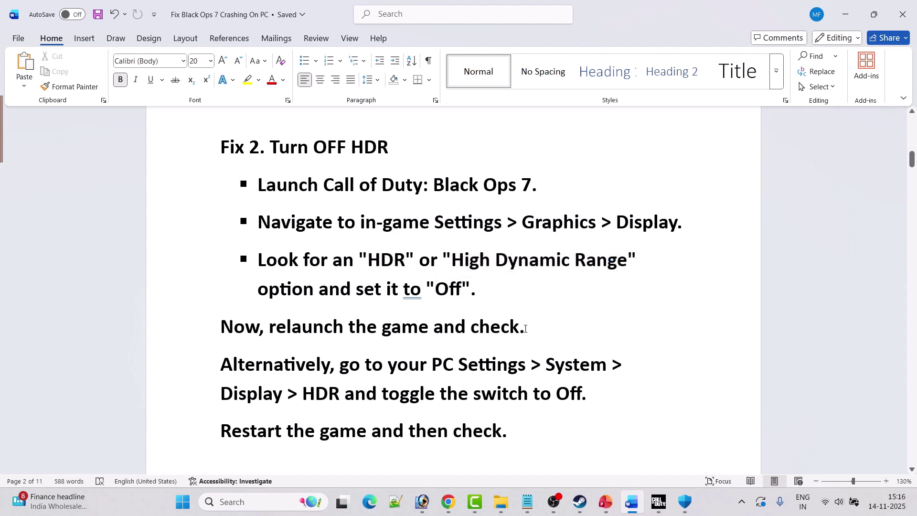
{"action": "scroll", "coordinate": [525, 328], "scroll_direction": "down", "scroll_amount": 1}
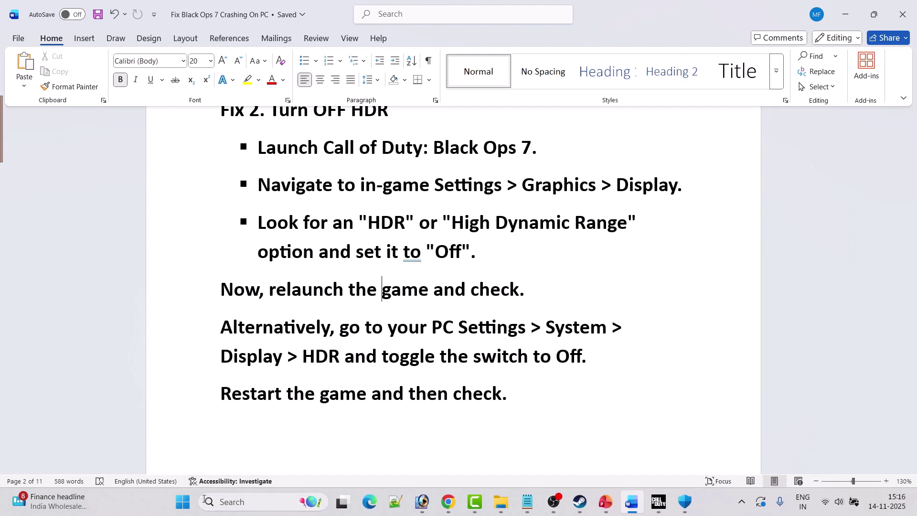
Step: Switch to Windows Settings and open the System display page to examine the HDR option
{"action": "left_click", "coordinate": [189, 502]}
{"action": "left_click", "coordinate": [313, 205]}
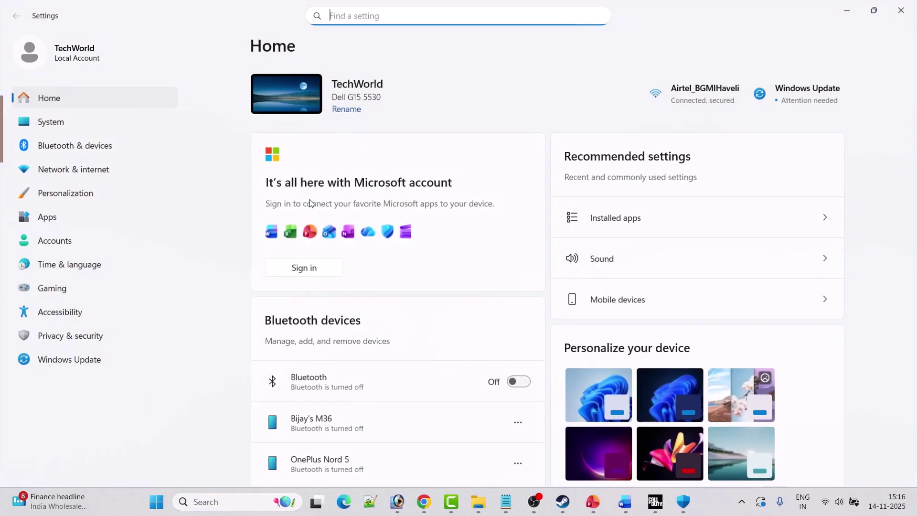
{"action": "left_click", "coordinate": [62, 125]}
{"action": "left_click", "coordinate": [381, 162]}
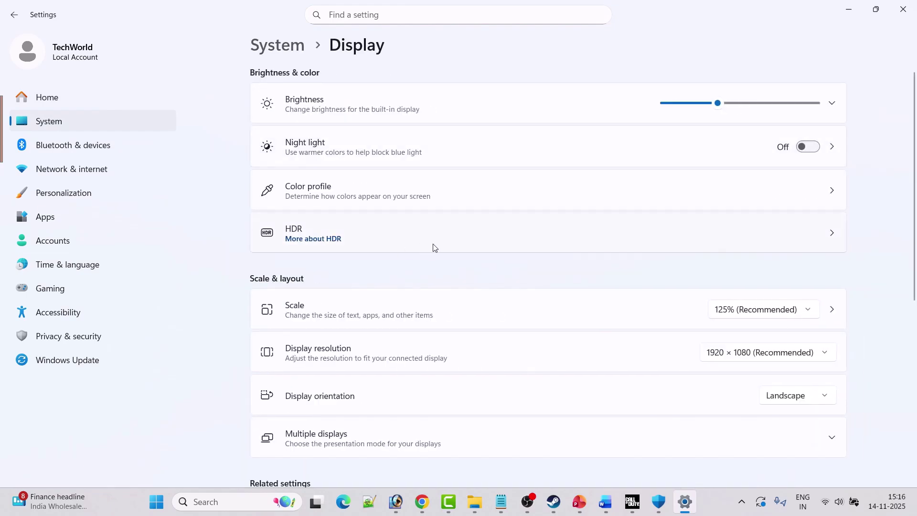
Step: Switch to the running Call of Duty game, set Display Mode to Windowed in its graphics display settings, and apply the change
{"action": "key", "text": "alt+Tab"}
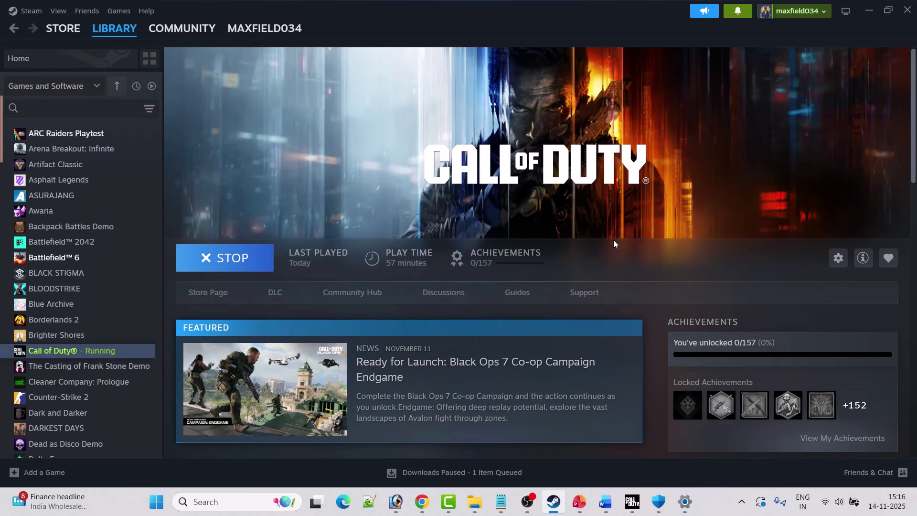
{"action": "key", "text": "alt+Tab"}
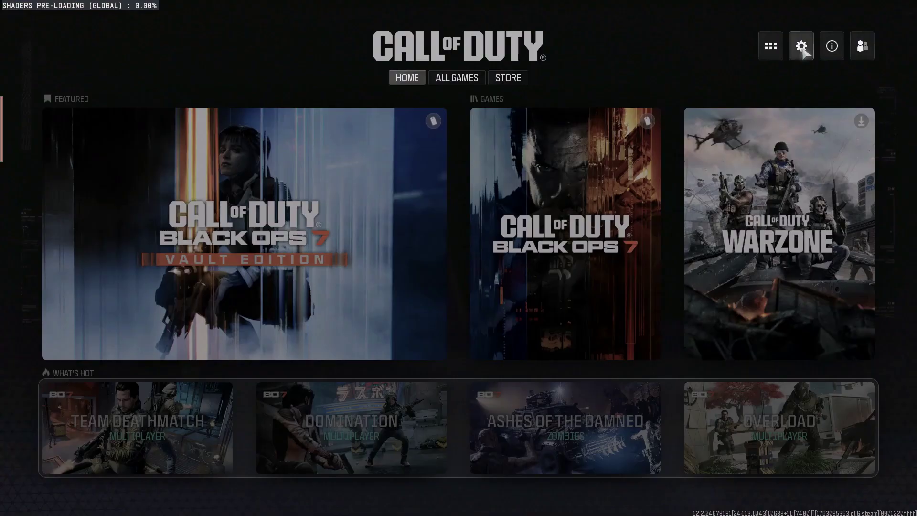
{"action": "left_click", "coordinate": [802, 46]}
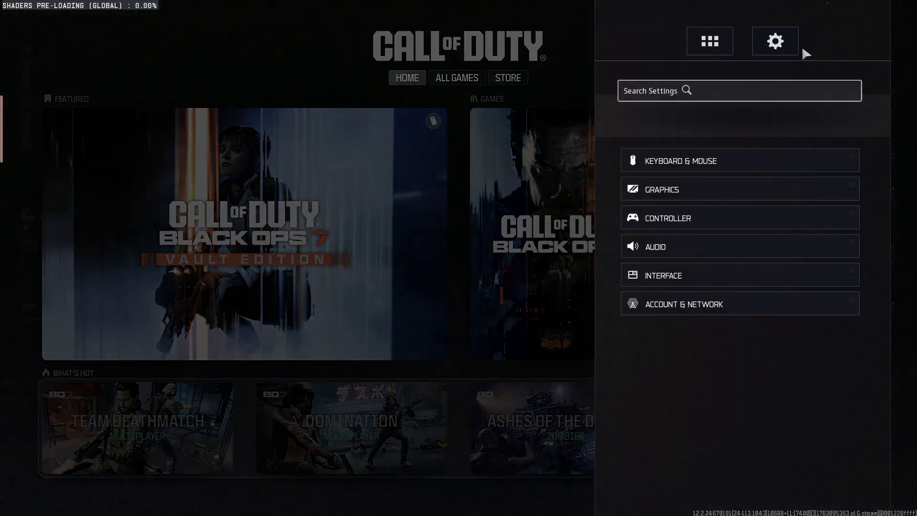
{"action": "left_click", "coordinate": [734, 196]}
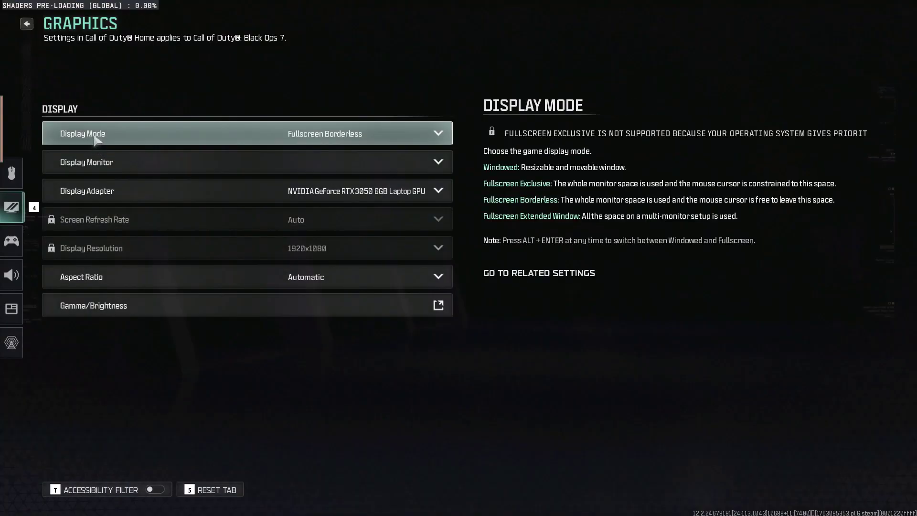
{"action": "left_click", "coordinate": [341, 138]}
{"action": "left_click", "coordinate": [343, 155]}
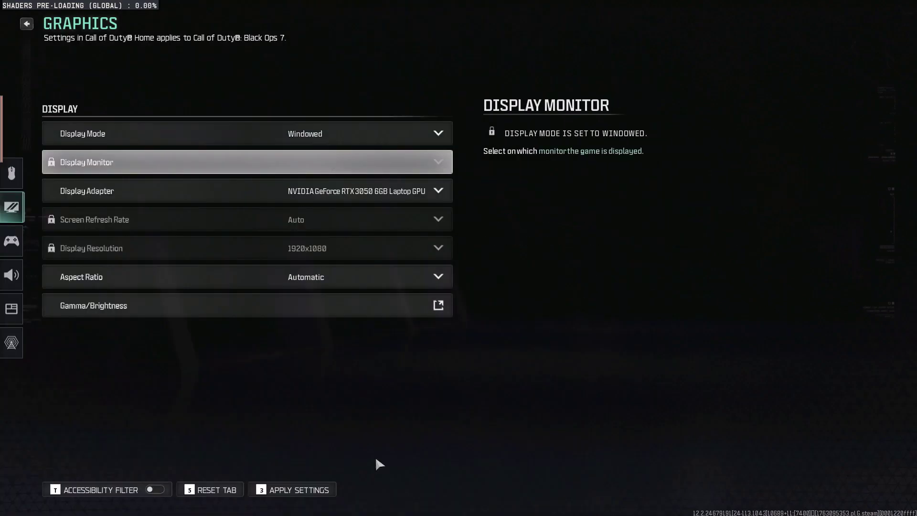
{"action": "left_click", "coordinate": [305, 492]}
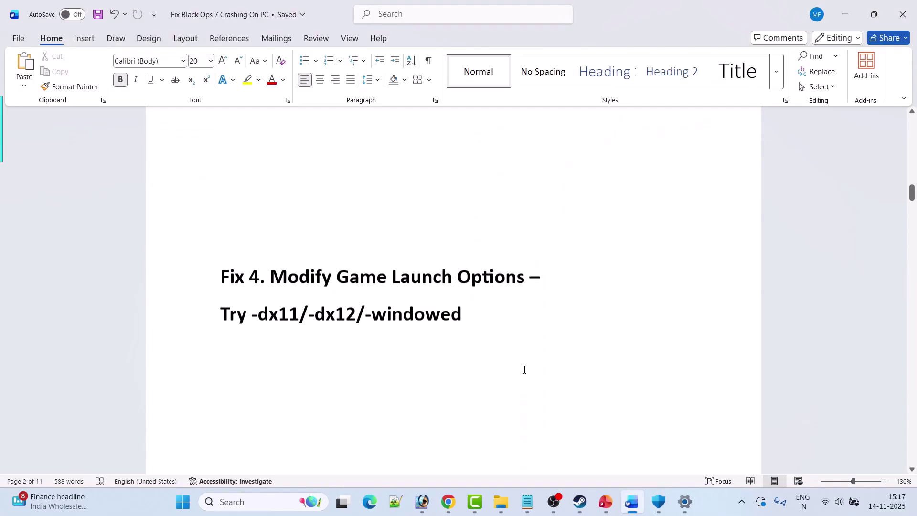
Step: Read Fix 4 in the document, switch to Steam, and enter -dx11 as the launch option in Call of Duty's general properties
{"action": "scroll", "coordinate": [524, 368], "scroll_direction": "down", "scroll_amount": 1}
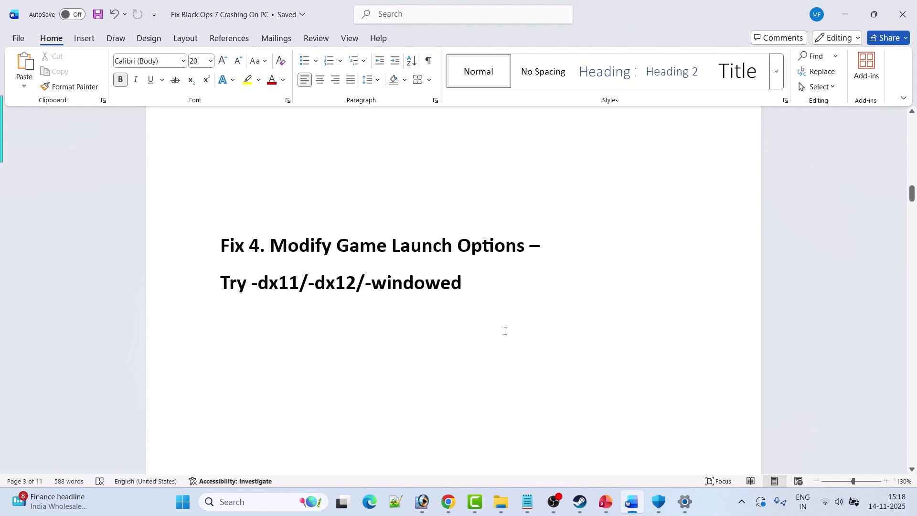
{"action": "left_click", "coordinate": [579, 501]}
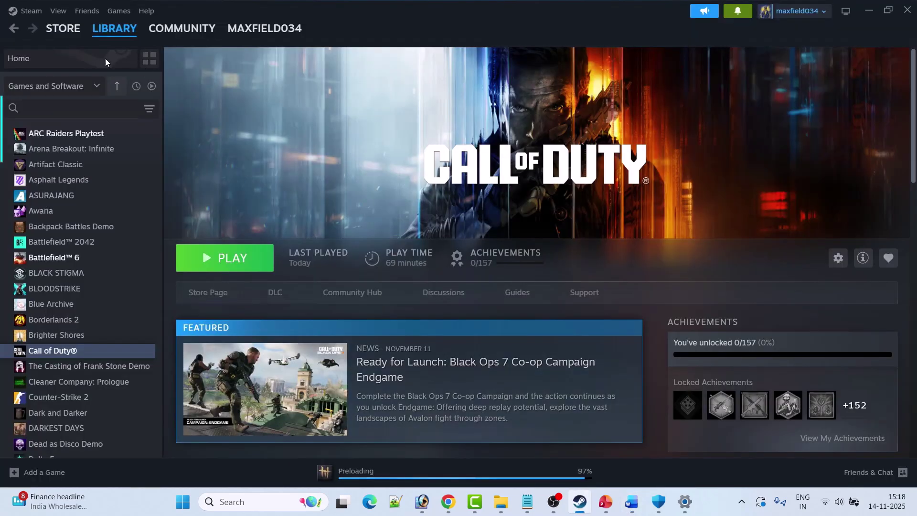
{"action": "right_click", "coordinate": [80, 353]}
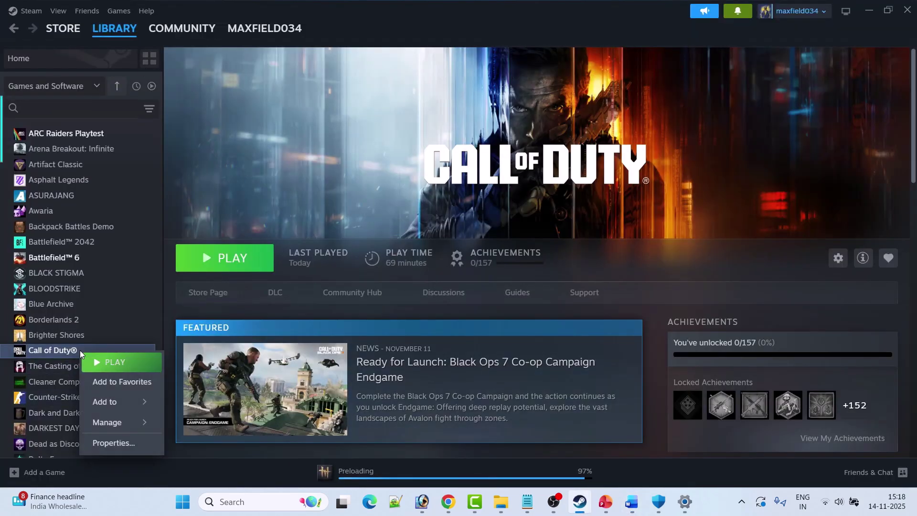
{"action": "left_click", "coordinate": [114, 442]}
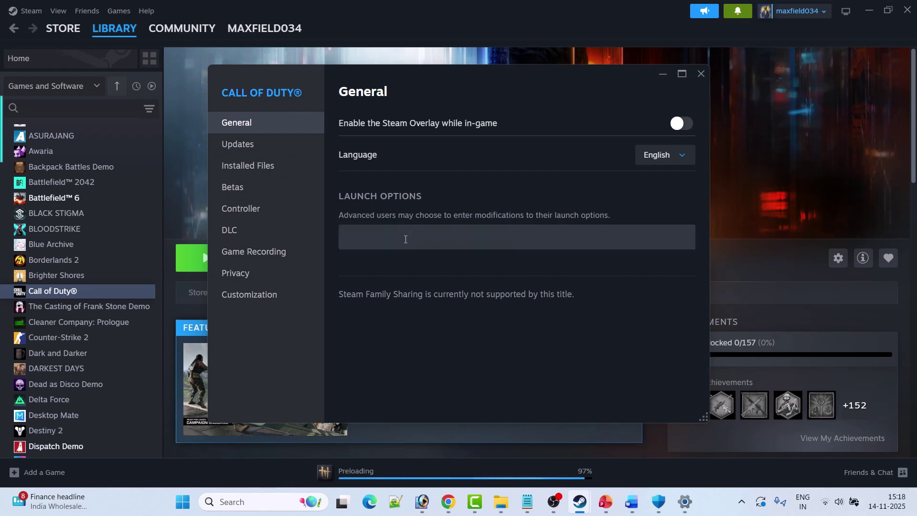
{"action": "left_click", "coordinate": [406, 239]}
{"action": "type", "text": "-dx11"}
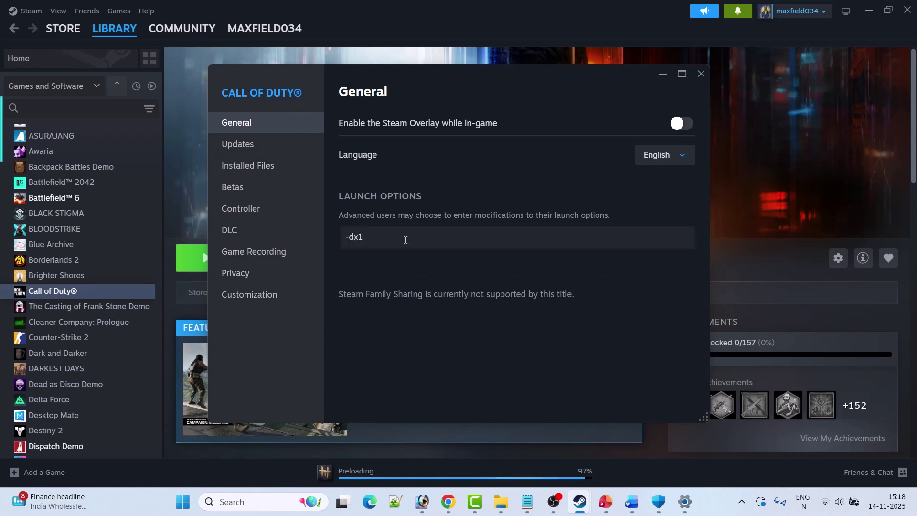
Step: Close and reopen Call of Duty's properties, change the launch option to -dx12, and close them again
{"action": "left_click", "coordinate": [700, 74]}
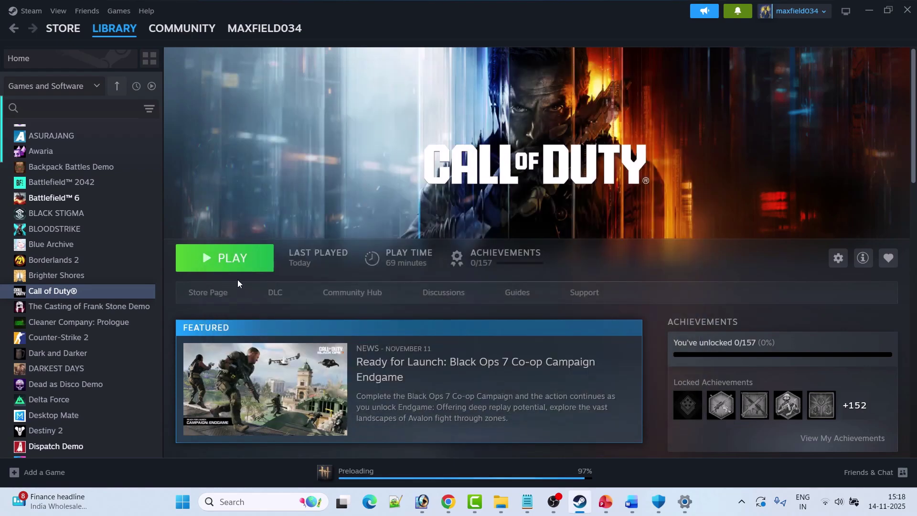
{"action": "right_click", "coordinate": [97, 292]}
{"action": "left_click", "coordinate": [127, 385]}
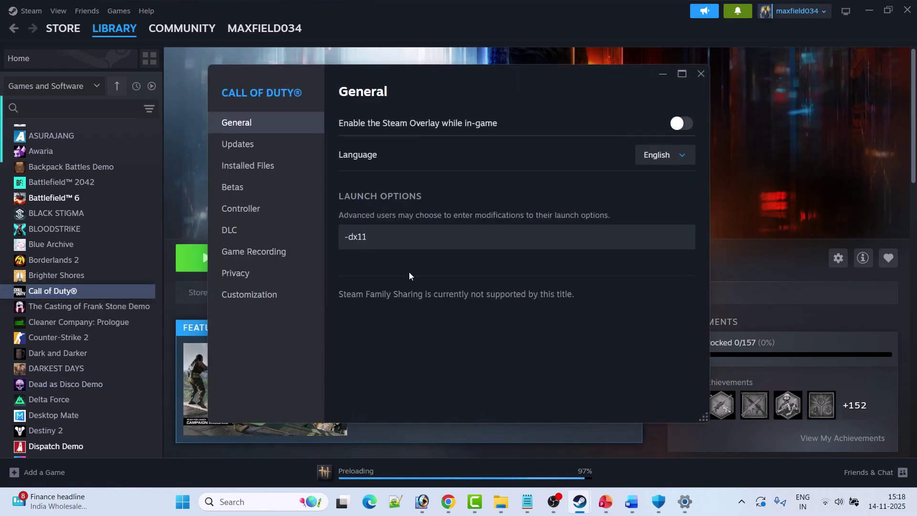
{"action": "left_click", "coordinate": [399, 242]}
{"action": "key", "text": "BackSpace"}
{"action": "type", "text": "2"}
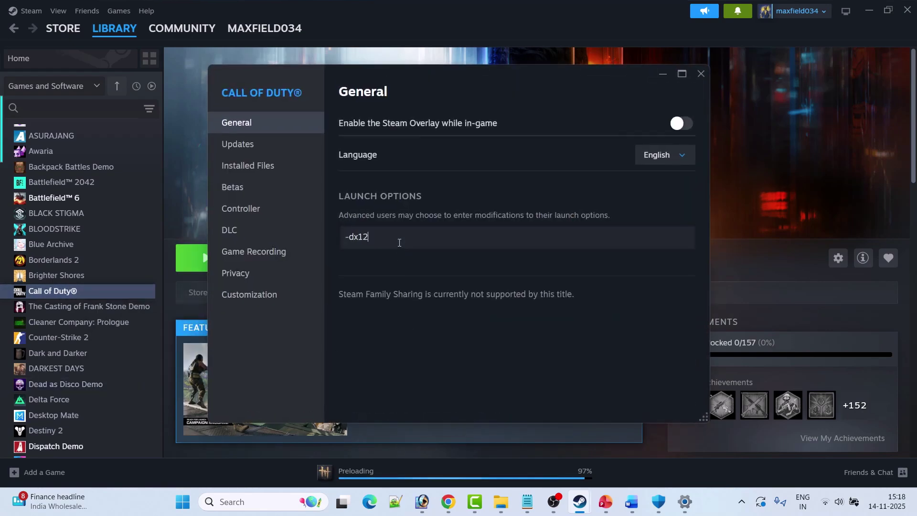
{"action": "left_click", "coordinate": [701, 74]}
Step: Replace Call of Duty's launch option with -windowed in its general properties and close them
{"action": "right_click", "coordinate": [91, 293]}
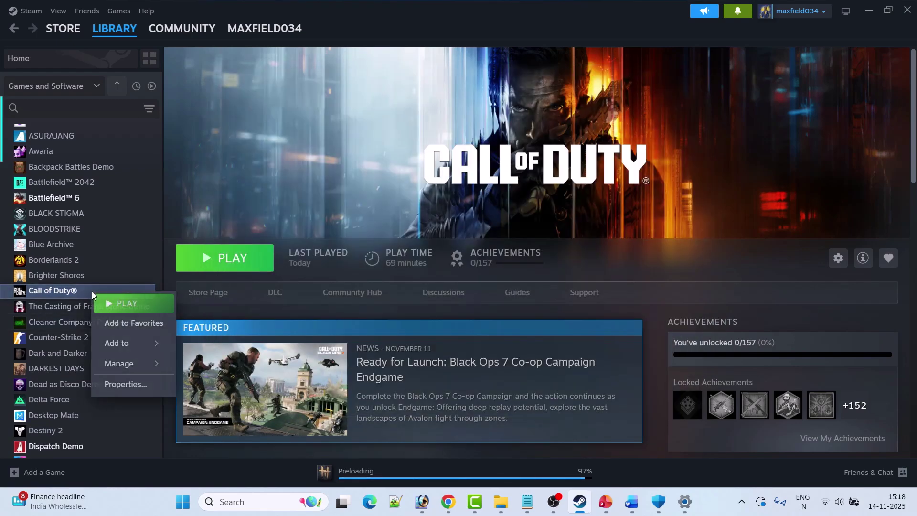
{"action": "left_click", "coordinate": [126, 385]}
{"action": "left_click", "coordinate": [384, 231]}
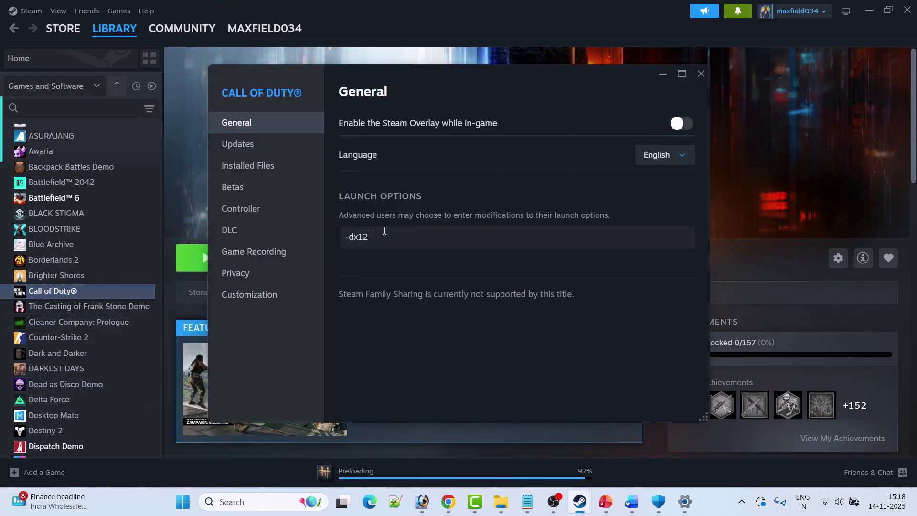
{"action": "key", "text": "BackSpace"}
{"action": "key", "text": "BackSpace"}
{"action": "type", "text": "windowed"}
{"action": "left_click", "coordinate": [700, 78]}
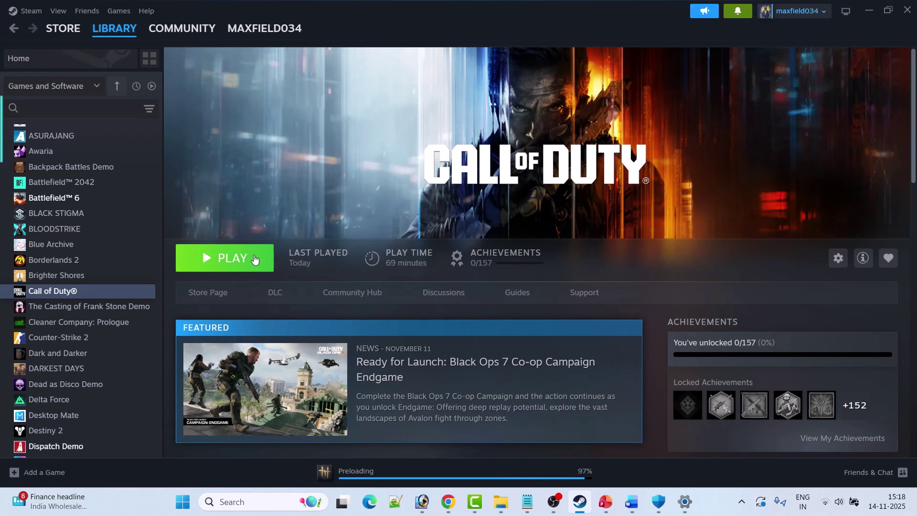
Step: Clear Call of Duty's launch options in its general properties and close them
{"action": "right_click", "coordinate": [103, 296]}
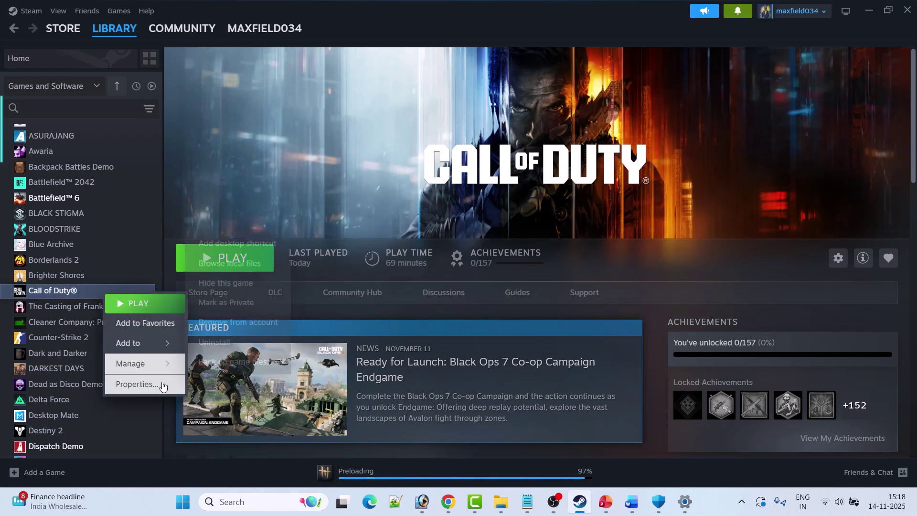
{"action": "left_click", "coordinate": [140, 381]}
{"action": "left_click", "coordinate": [389, 238]}
{"action": "key", "text": "ctrl+a"}
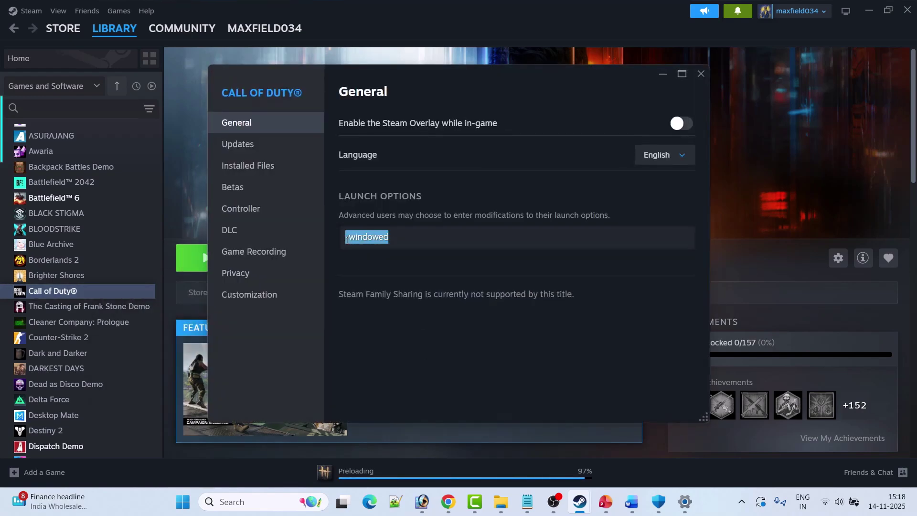
{"action": "key", "text": "BackSpace"}
{"action": "left_click", "coordinate": [703, 77]}
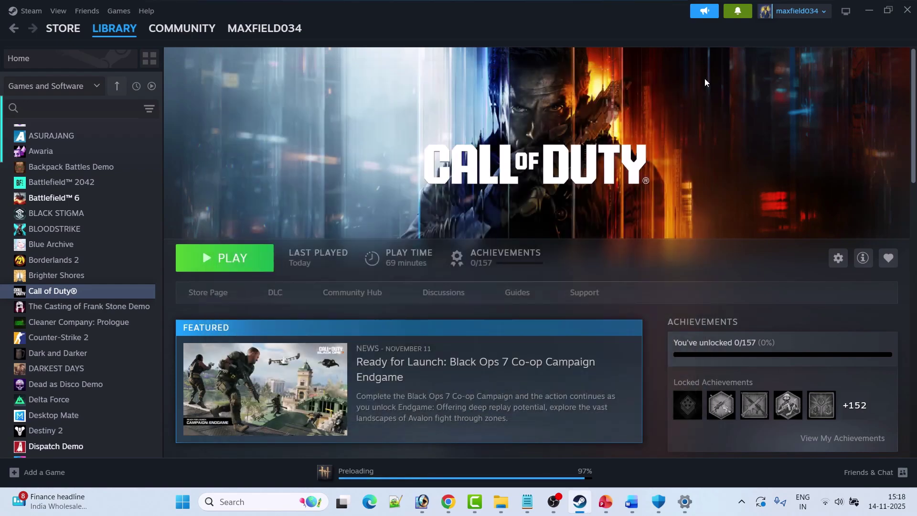
Step: Switch to the Word document, read Fix 5 on updating the graphics driver, and open Device Manager
{"action": "left_click", "coordinate": [631, 501]}
{"action": "scroll", "coordinate": [367, 368], "scroll_direction": "down", "scroll_amount": 5}
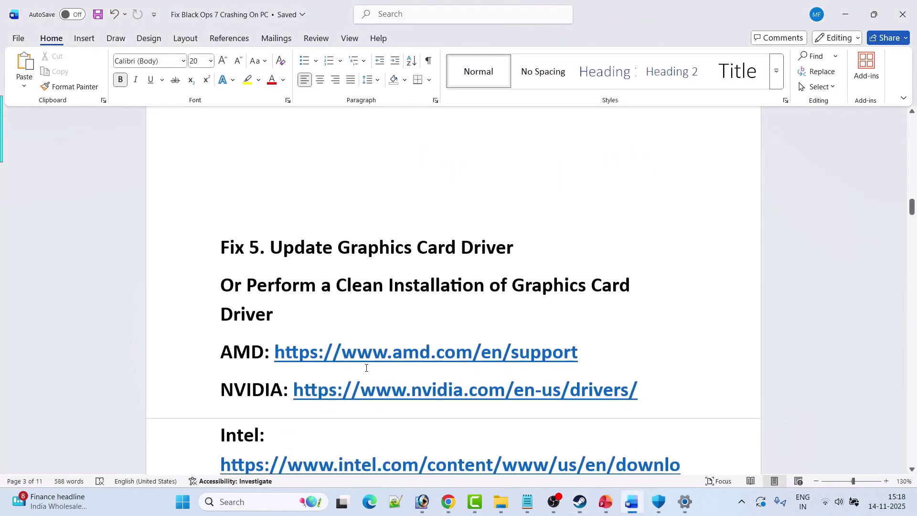
{"action": "scroll", "coordinate": [448, 252], "scroll_direction": "down", "scroll_amount": 2}
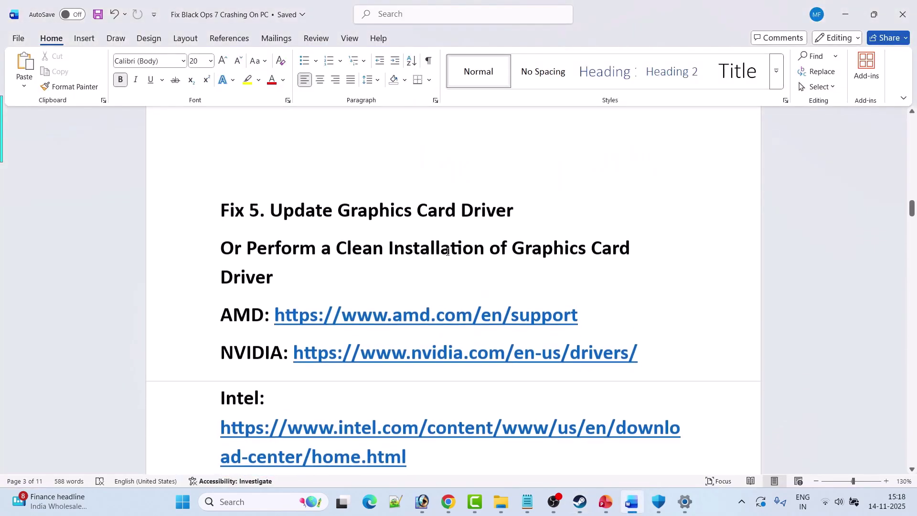
{"action": "left_click", "coordinate": [266, 497]}
{"action": "type", "text": "device"}
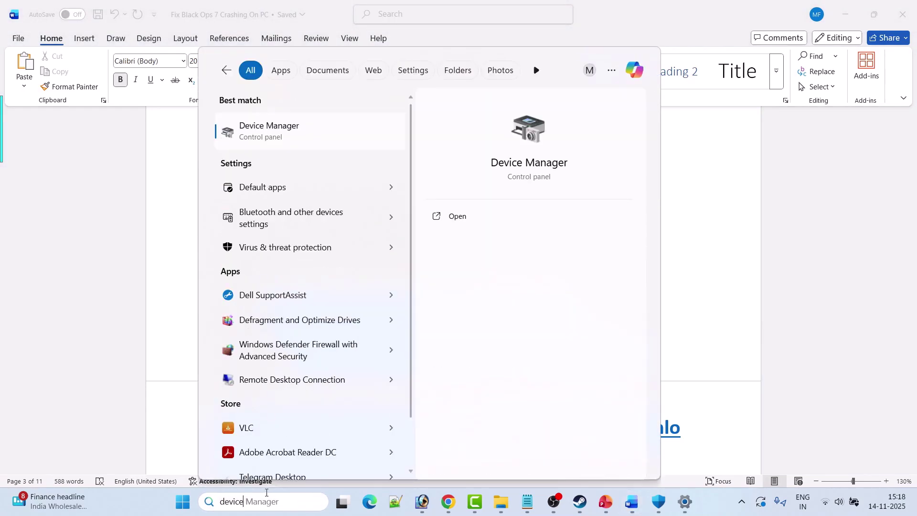
{"action": "left_click", "coordinate": [456, 217]}
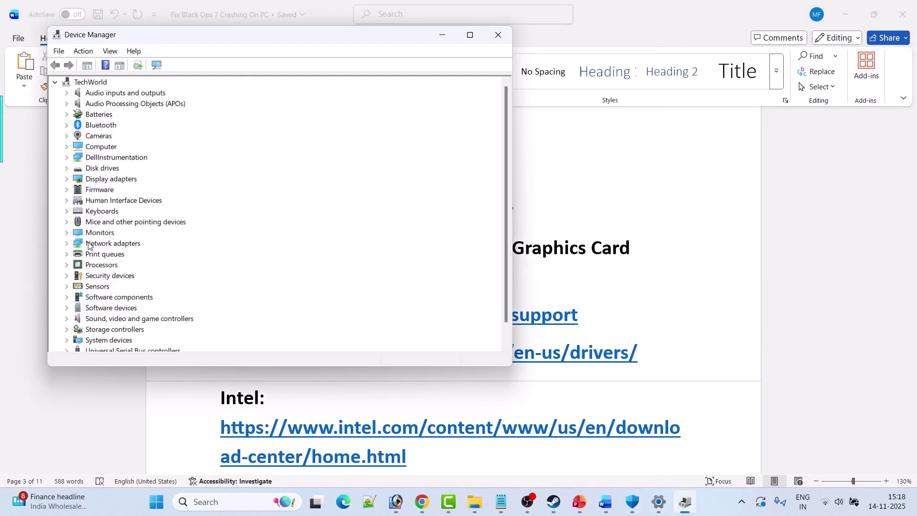
Step: Run a driver update for the NVIDIA GeForce RTX 3050 6GB Laptop GPU under Display adapters, then close Device Manager
{"action": "left_click", "coordinate": [66, 179]}
{"action": "left_click", "coordinate": [186, 201]}
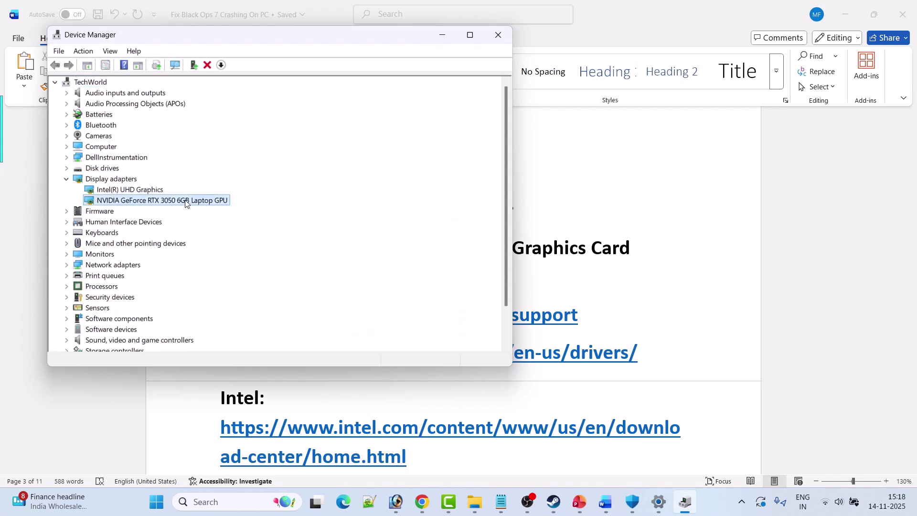
{"action": "right_click", "coordinate": [186, 201]}
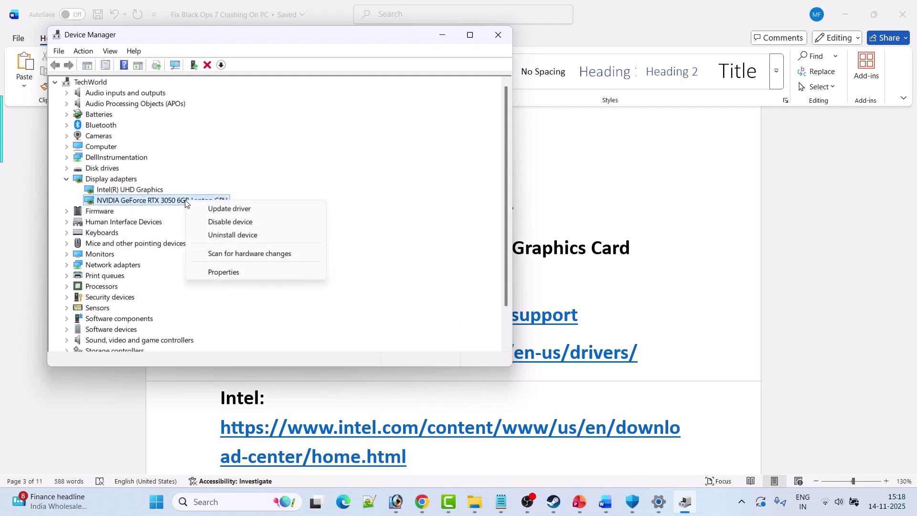
{"action": "left_click", "coordinate": [259, 208]}
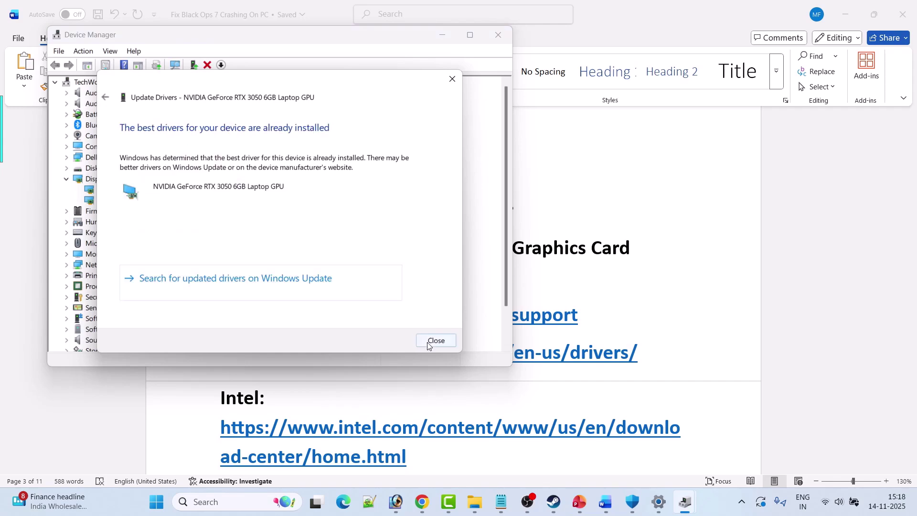
{"action": "left_click", "coordinate": [432, 342]}
{"action": "left_click", "coordinate": [498, 35]}
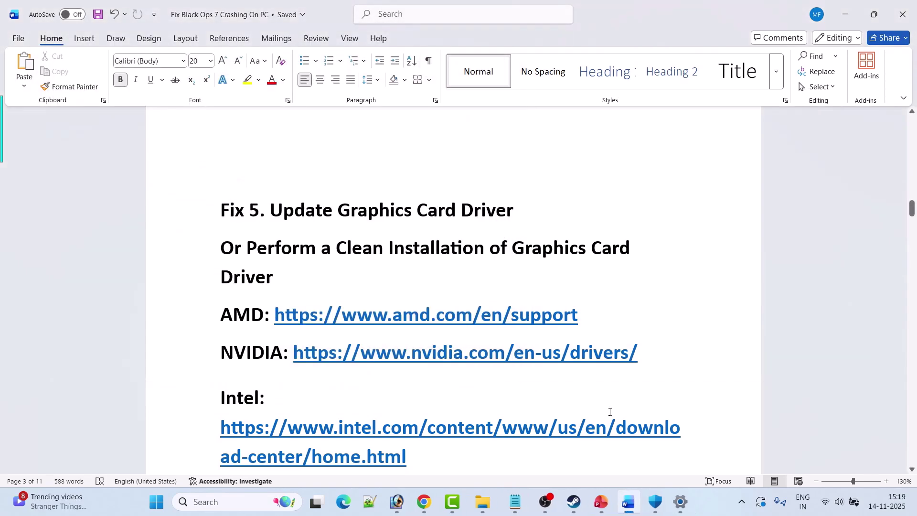
Step: Read Fix 5's clean driver installation instructions in the Word document and the AMD, NVIDIA and Intel driver links
{"action": "left_click", "coordinate": [580, 501]}
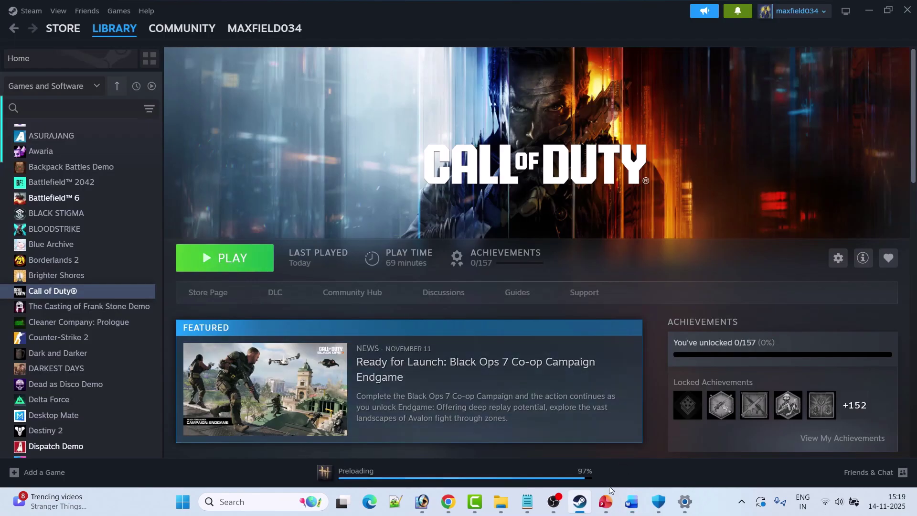
{"action": "key", "text": "alt+Tab"}
{"action": "scroll", "coordinate": [264, 231], "scroll_direction": "down", "scroll_amount": 2}
{"action": "scroll", "coordinate": [264, 231], "scroll_direction": "down", "scroll_amount": 2}
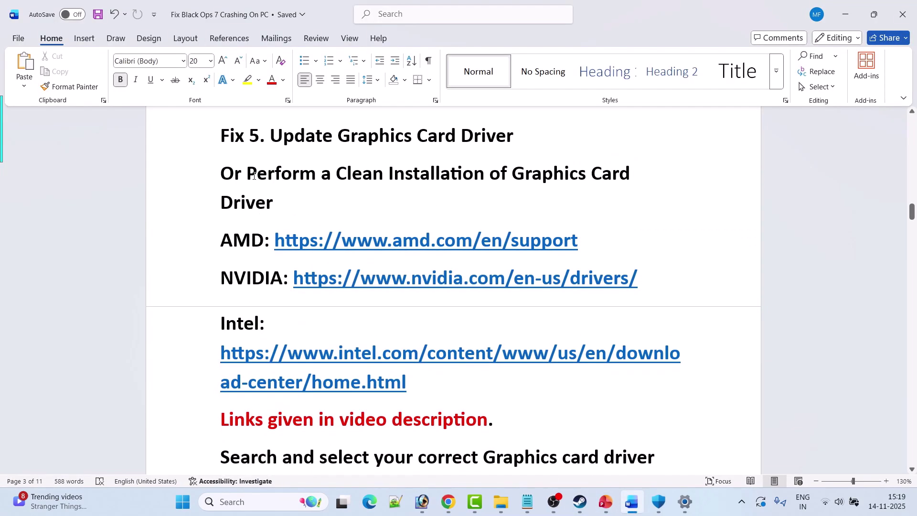
{"action": "left_click_drag", "start_coordinate": [248, 175], "coordinate": [600, 196]}
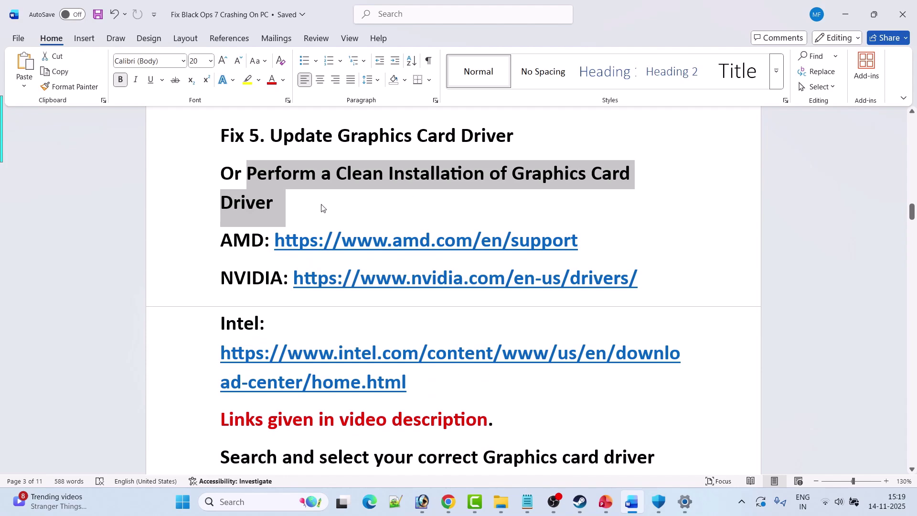
{"action": "left_click", "coordinate": [283, 207]}
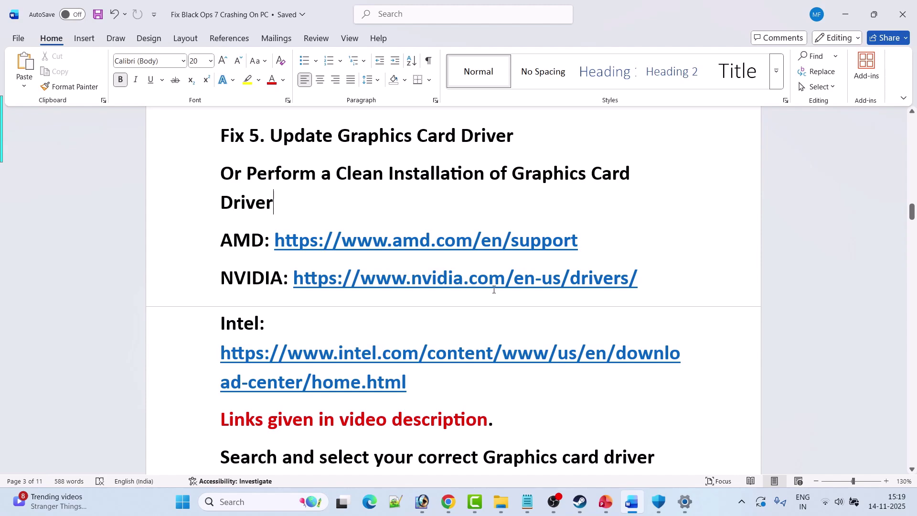
{"action": "scroll", "coordinate": [271, 319], "scroll_direction": "down", "scroll_amount": 1}
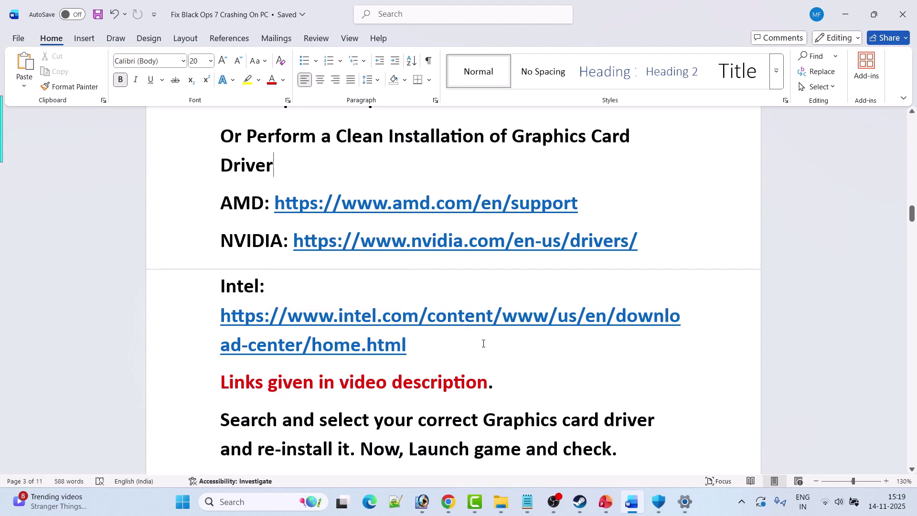
{"action": "scroll", "coordinate": [483, 343], "scroll_direction": "down", "scroll_amount": 1}
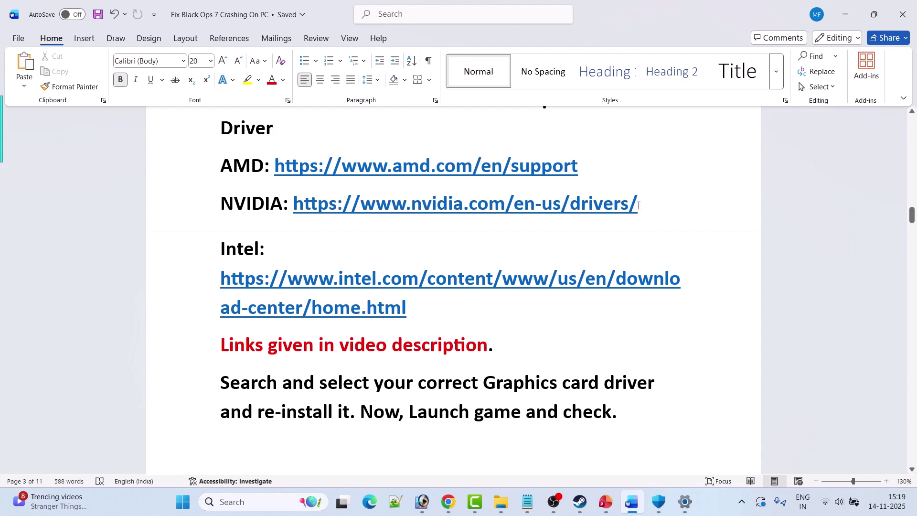
{"action": "left_click_drag", "start_coordinate": [638, 205], "coordinate": [295, 211]}
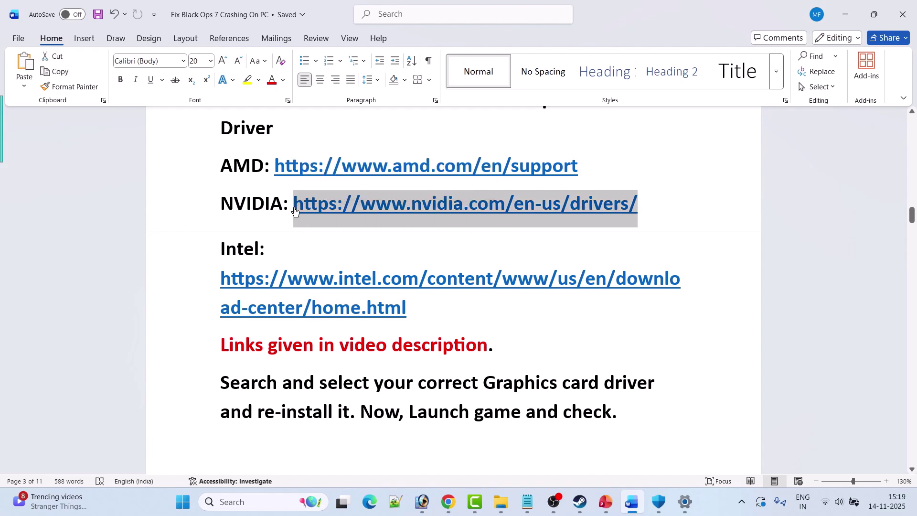
Step: Switch to NVIDIA's driver page in Chrome, find GeForce RTX 3050 Windows 11 drivers, and download GeForce Game Ready Driver 581.80
{"action": "key", "text": "alt+Tab"}
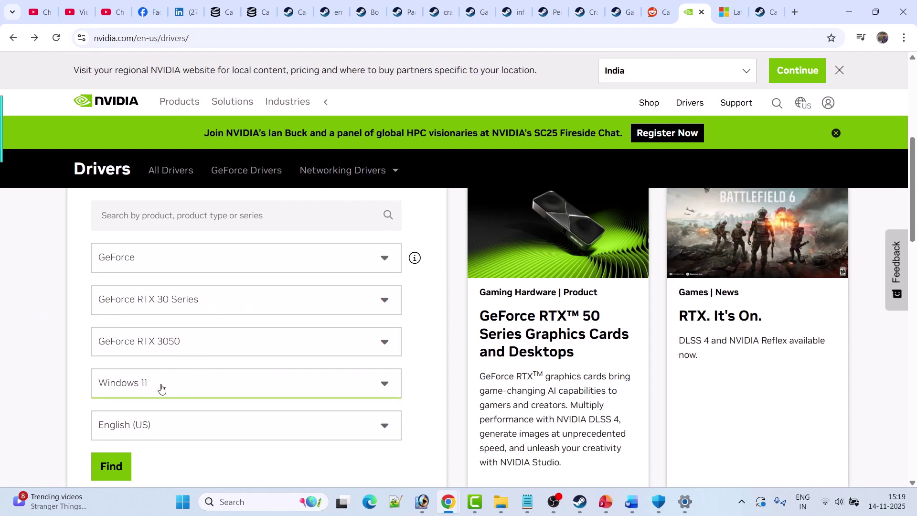
{"action": "left_click", "coordinate": [110, 466]}
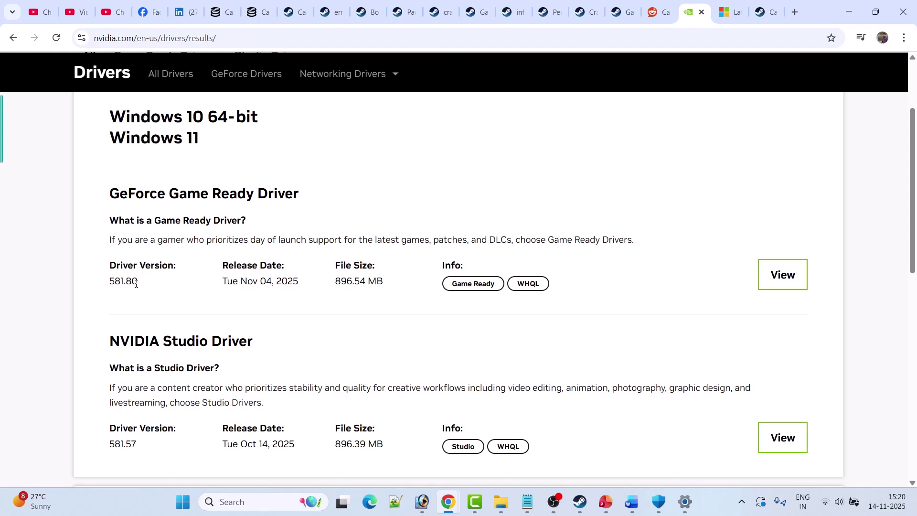
{"action": "left_click_drag", "start_coordinate": [139, 287], "coordinate": [109, 283]}
{"action": "left_click", "coordinate": [160, 278]}
{"action": "left_click", "coordinate": [783, 277]}
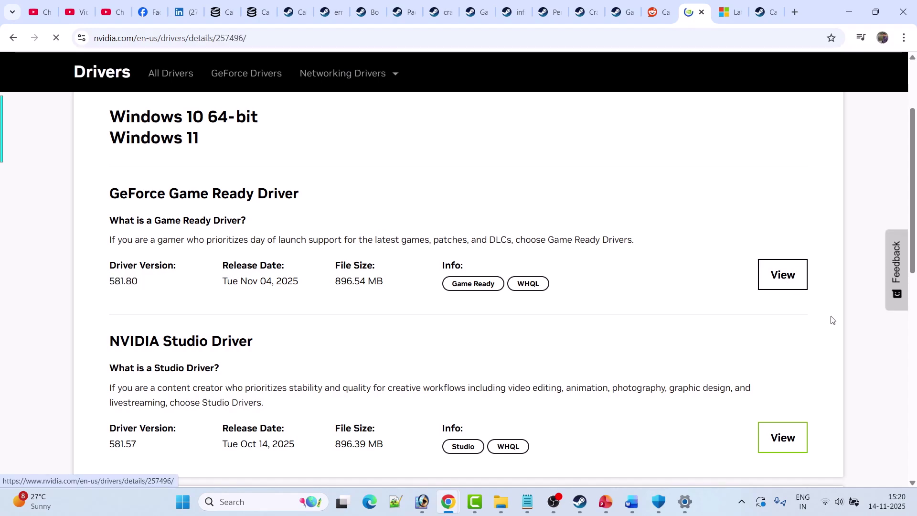
{"action": "left_click", "coordinate": [193, 472]}
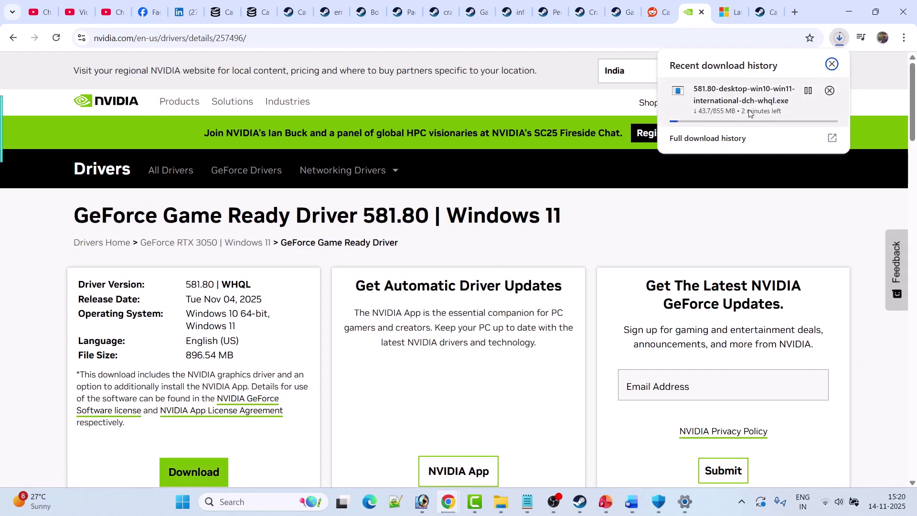
Step: Switch to the Word document and read the NVIDIA installer instructions for a custom clean installation through the restart note
{"action": "left_click", "coordinate": [631, 501]}
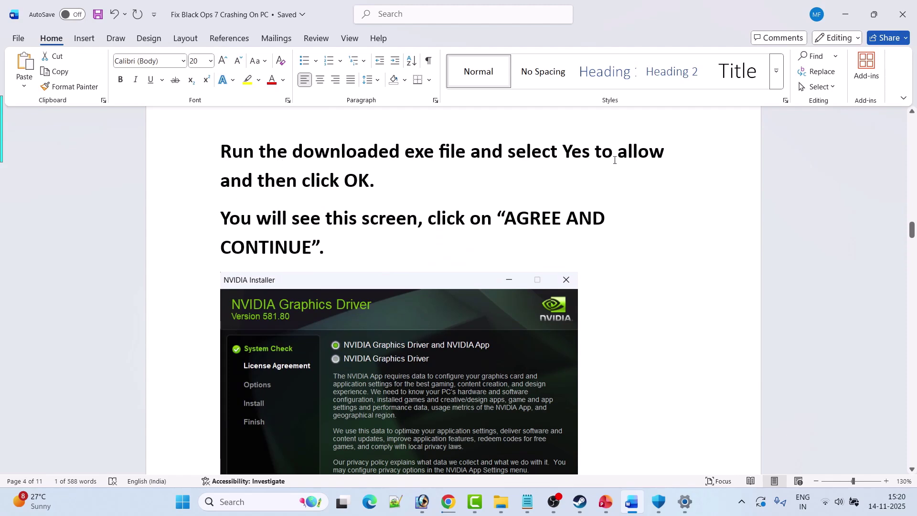
{"action": "scroll", "coordinate": [342, 177], "scroll_direction": "down", "scroll_amount": 3}
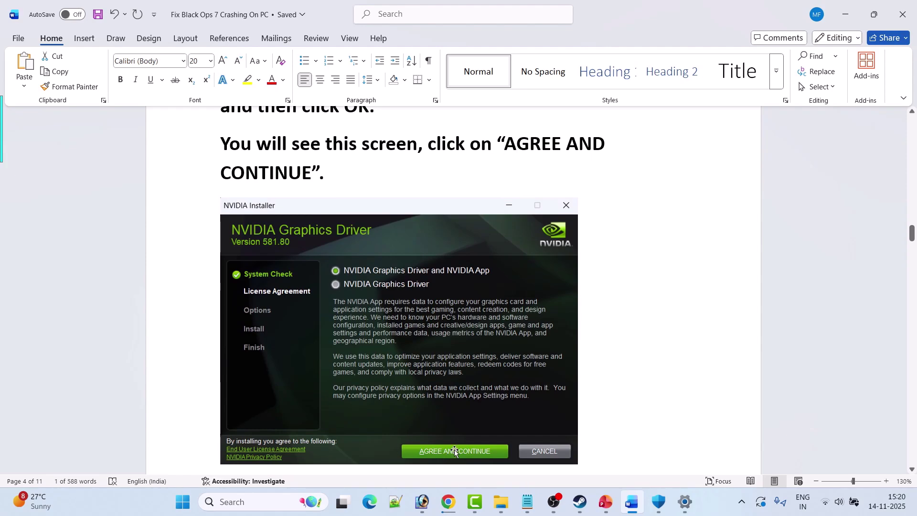
{"action": "scroll", "coordinate": [436, 406], "scroll_direction": "down", "scroll_amount": 10}
{"action": "scroll", "coordinate": [388, 292], "scroll_direction": "down", "scroll_amount": 2}
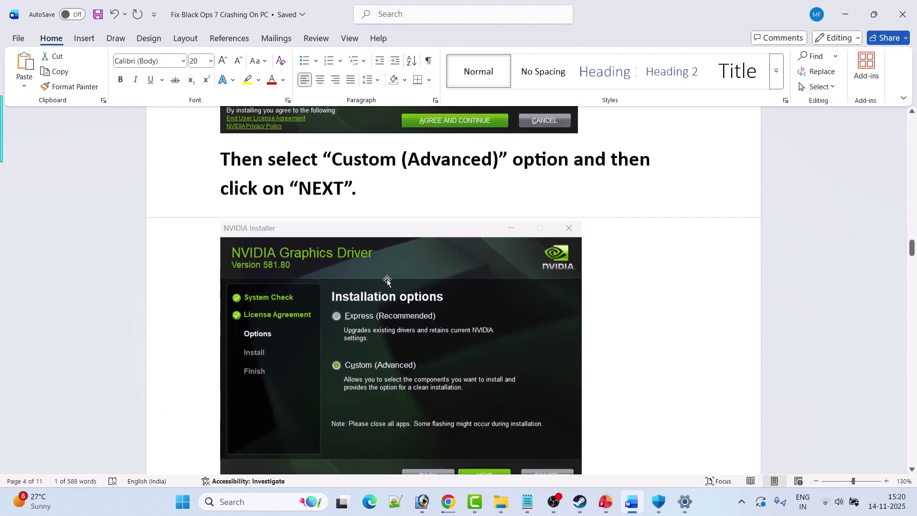
{"action": "scroll", "coordinate": [355, 367], "scroll_direction": "down", "scroll_amount": 2}
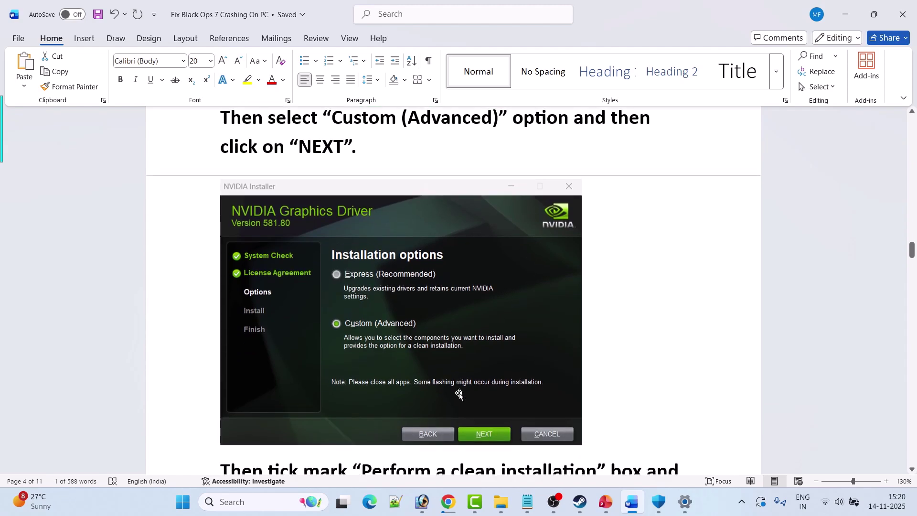
{"action": "scroll", "coordinate": [453, 414], "scroll_direction": "down", "scroll_amount": 5}
{"action": "scroll", "coordinate": [452, 415], "scroll_direction": "down", "scroll_amount": 5}
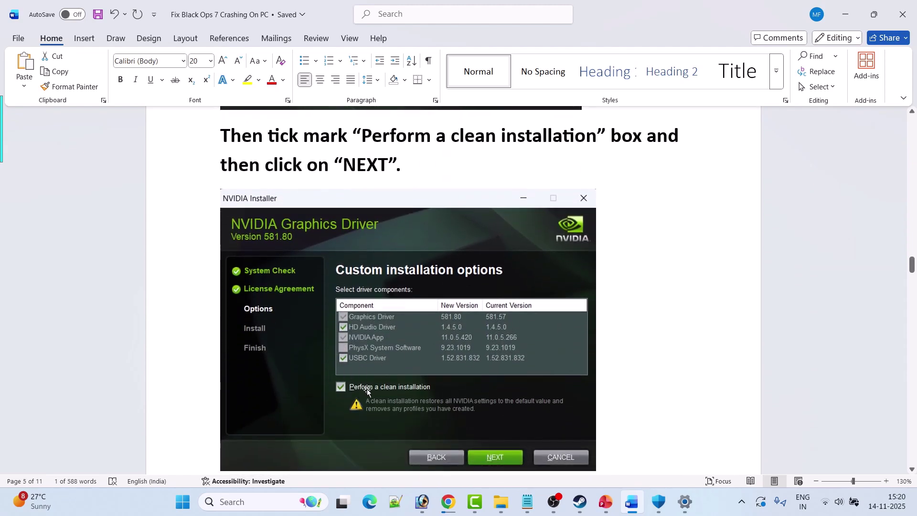
{"action": "scroll", "coordinate": [347, 444], "scroll_direction": "down", "scroll_amount": 2}
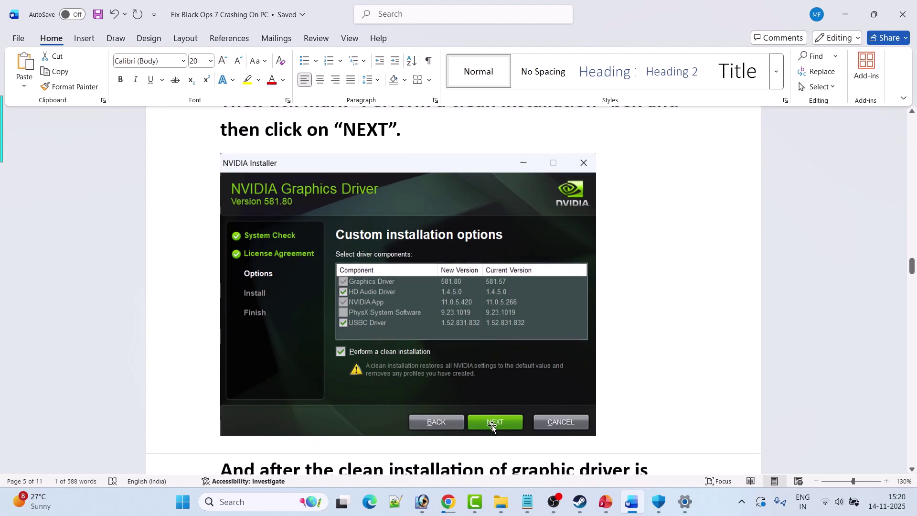
{"action": "scroll", "coordinate": [409, 438], "scroll_direction": "down", "scroll_amount": 1}
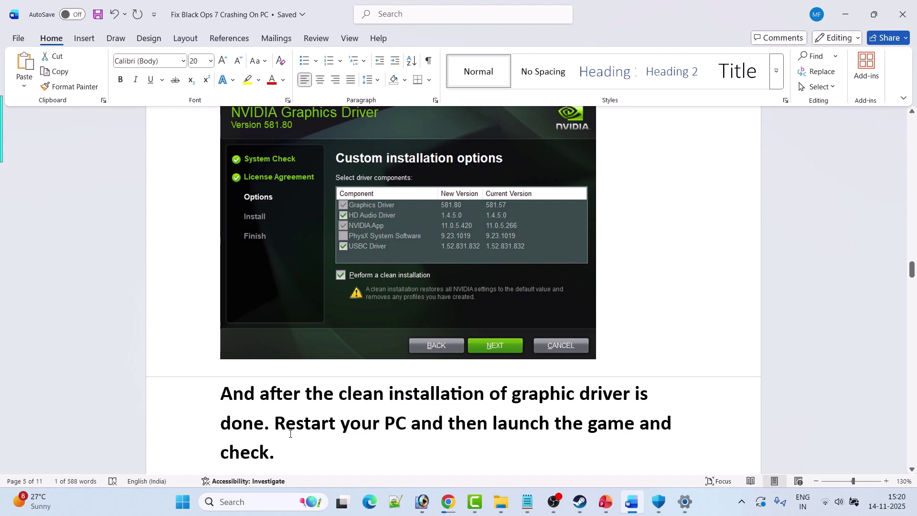
Step: Read Fix 6 in the Word document, then switch to Steam and browse Call of Duty's local files in a maximized window
{"action": "scroll", "coordinate": [366, 433], "scroll_direction": "down", "scroll_amount": 10}
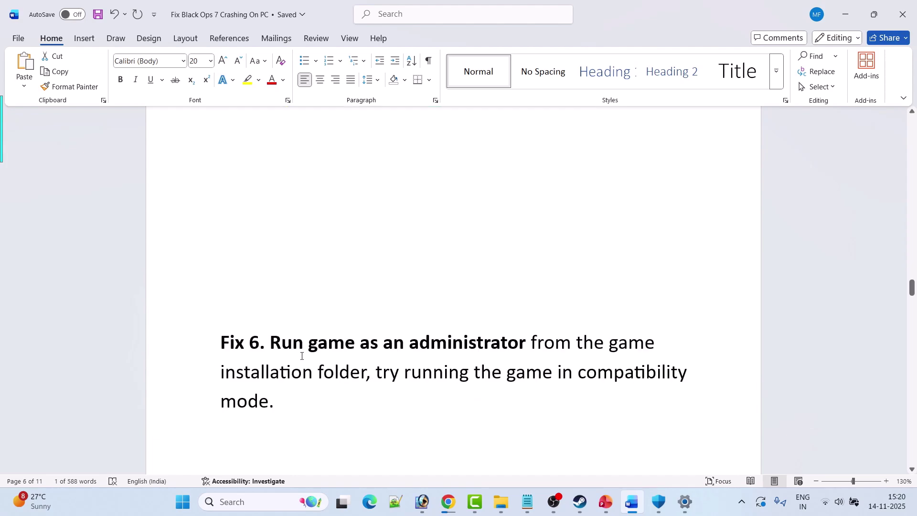
{"action": "scroll", "coordinate": [301, 356], "scroll_direction": "down", "scroll_amount": 1}
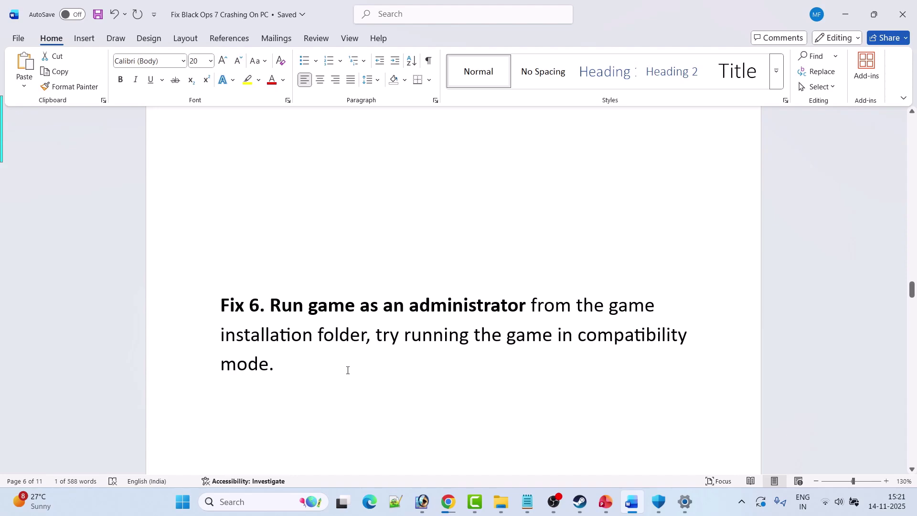
{"action": "left_click", "coordinate": [584, 512]}
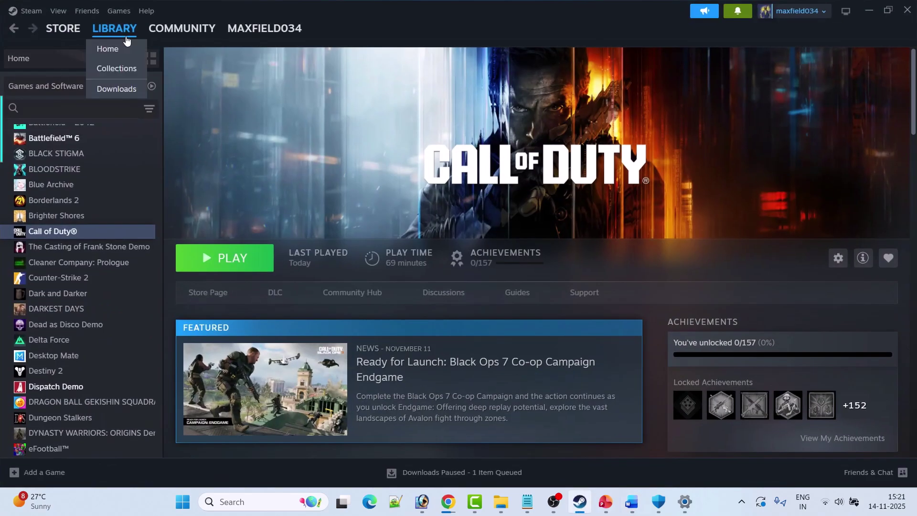
{"action": "right_click", "coordinate": [91, 233]}
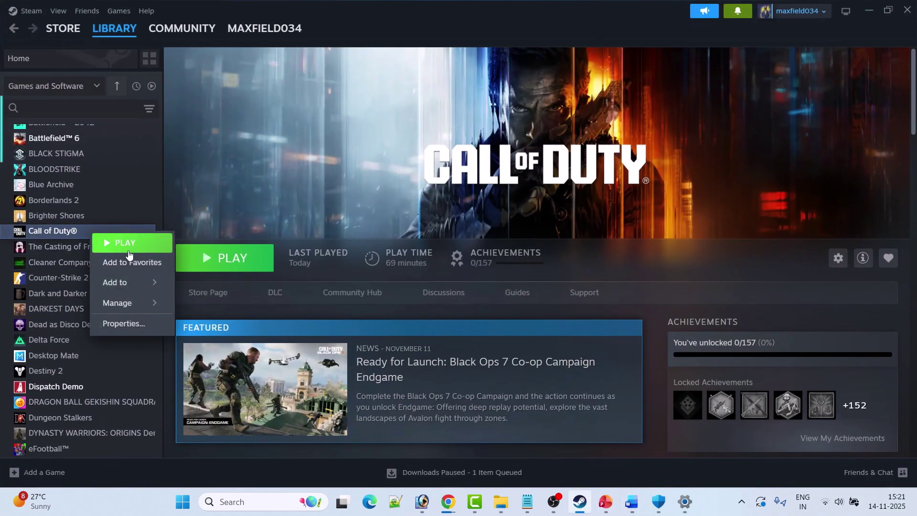
{"action": "mouse_move", "coordinate": [122, 304]}
{"action": "left_click", "coordinate": [255, 324]}
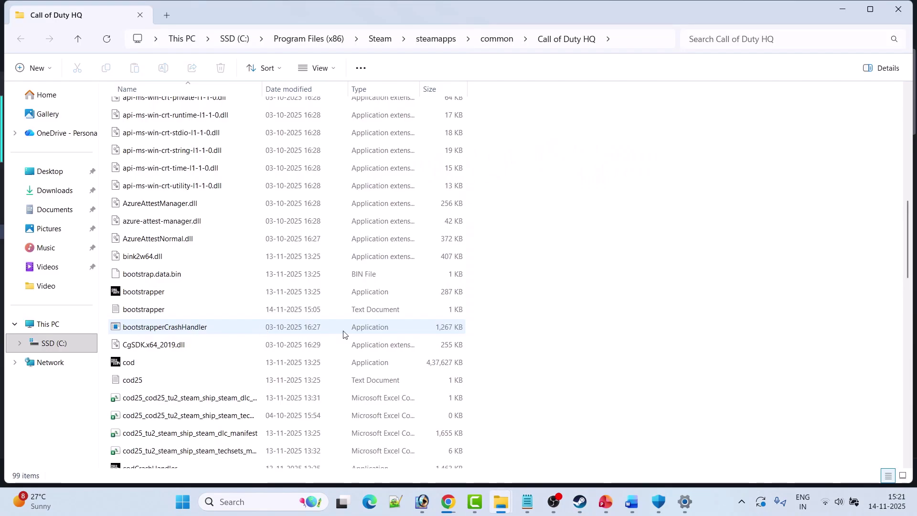
{"action": "left_click", "coordinate": [871, 11]}
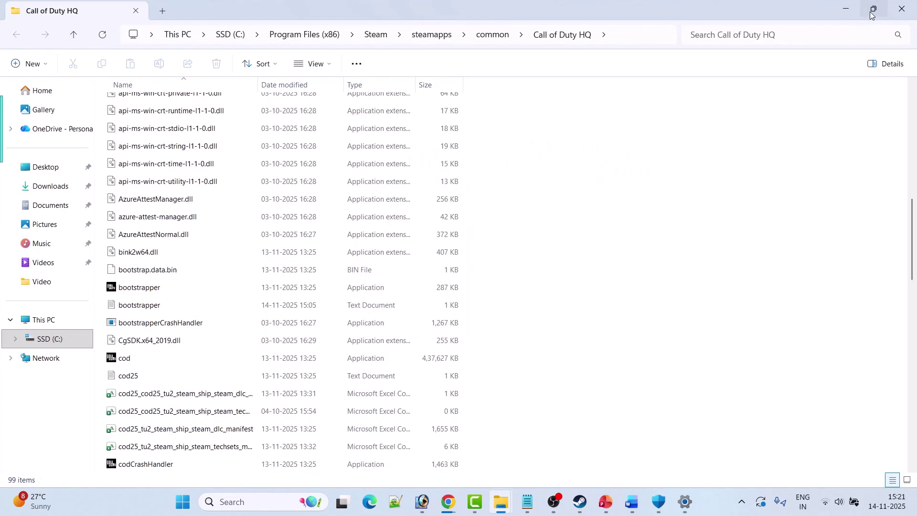
Step: Open the compatibility properties of the cod application and apply running it as an administrator
{"action": "left_click", "coordinate": [136, 365]}
{"action": "right_click", "coordinate": [138, 362]}
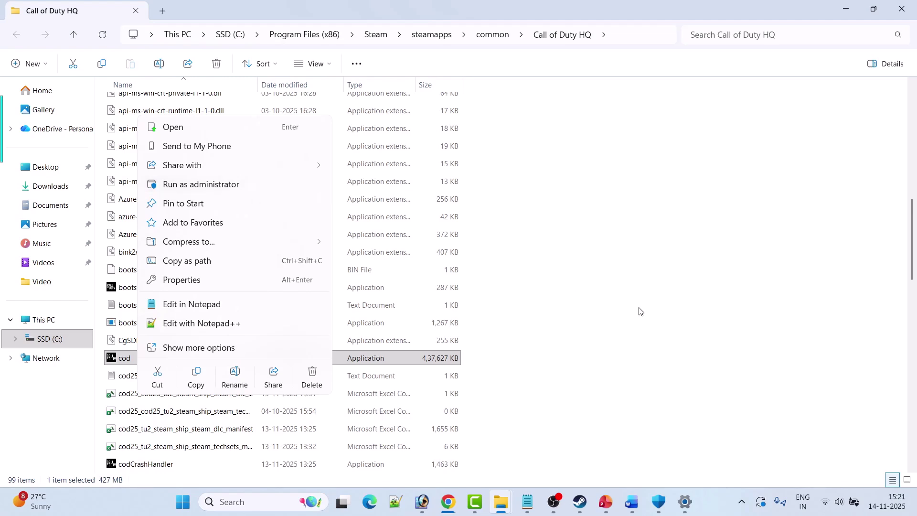
{"action": "left_click", "coordinate": [212, 283]}
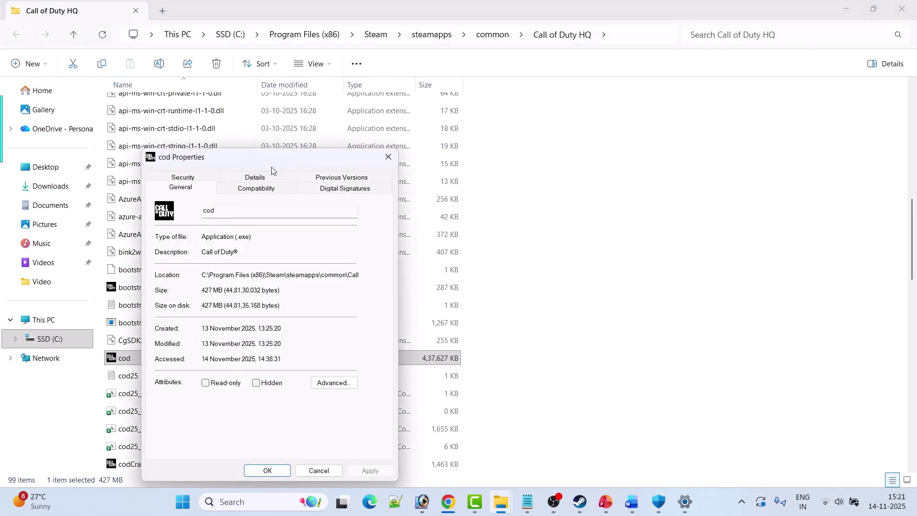
{"action": "left_click_drag", "start_coordinate": [271, 168], "coordinate": [308, 111]}
{"action": "left_click", "coordinate": [295, 132]}
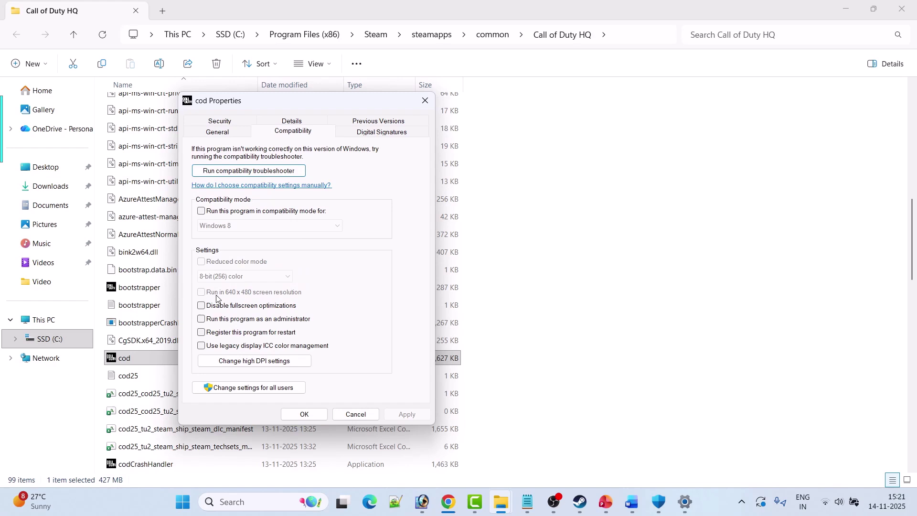
{"action": "left_click", "coordinate": [203, 319]}
{"action": "left_click", "coordinate": [402, 415]}
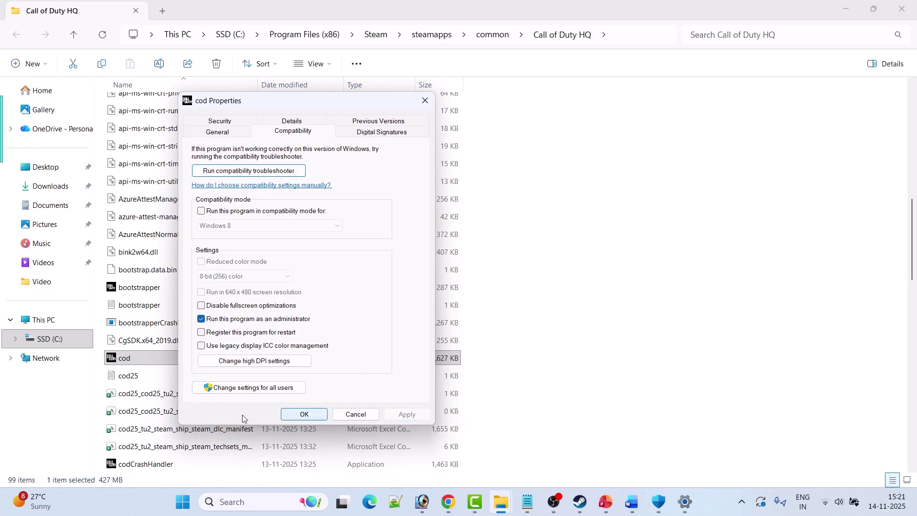
Step: Enable compatibility mode for Windows 8 on the cod application and apply it
{"action": "left_click", "coordinate": [124, 365]}
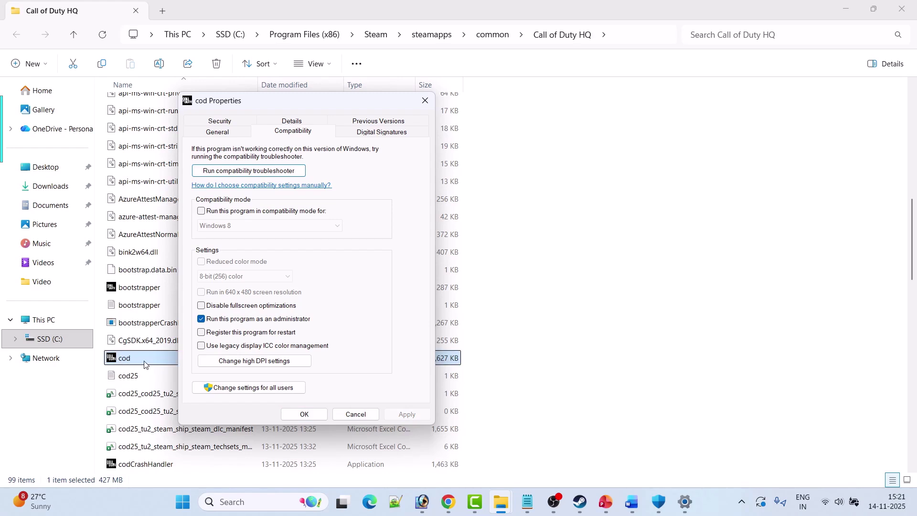
{"action": "left_click", "coordinate": [258, 351]}
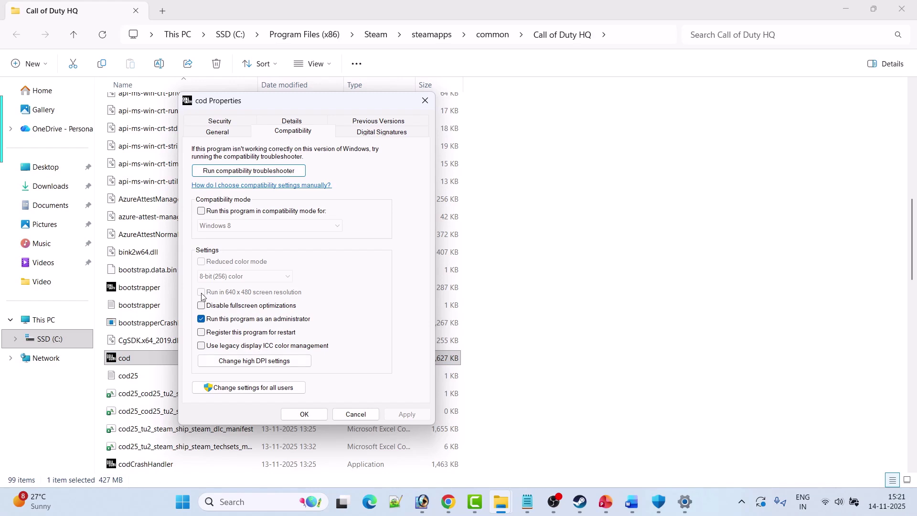
{"action": "left_click", "coordinate": [201, 211]}
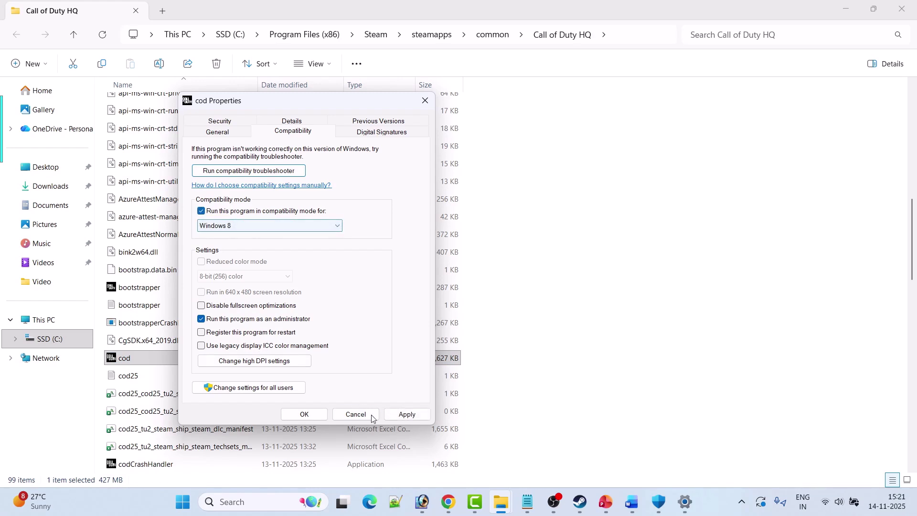
{"action": "left_click", "coordinate": [407, 414]}
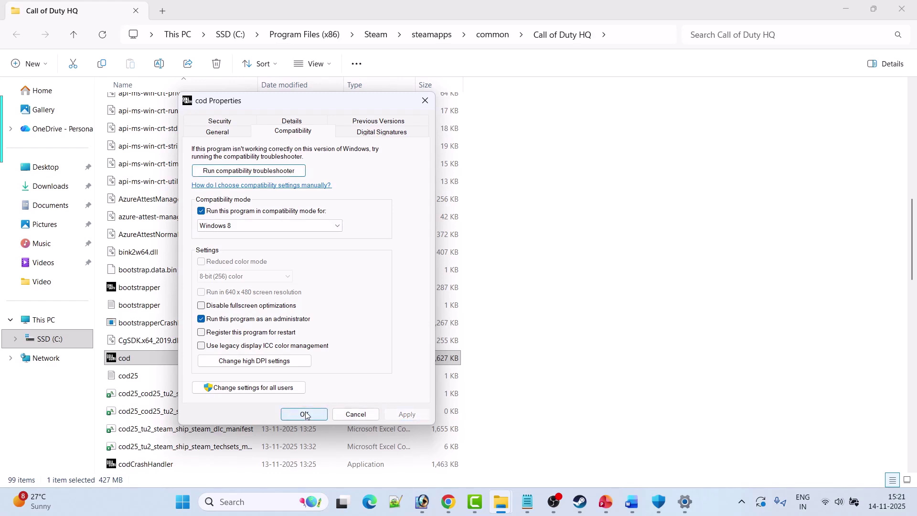
Step: Set cod's compatibility mode to Windows 7 and disable fullscreen optimizations, applying each change
{"action": "left_click", "coordinate": [286, 228]}
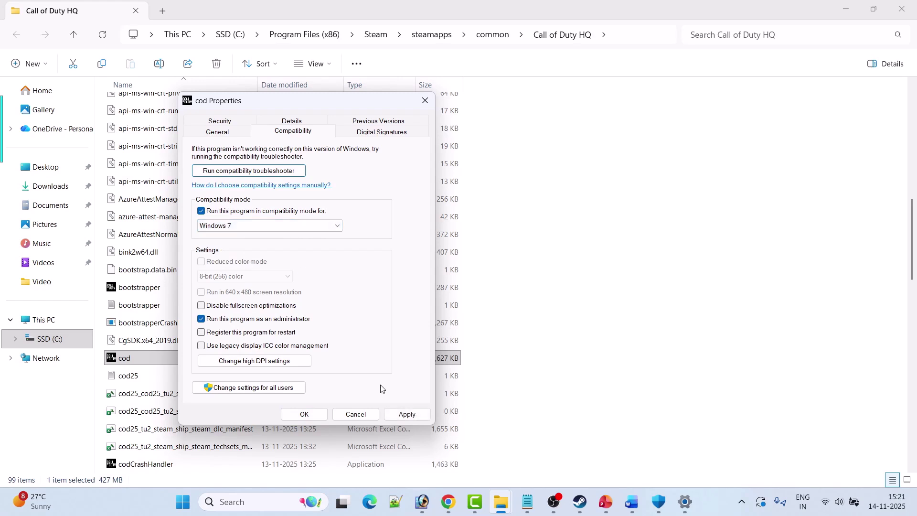
{"action": "left_click", "coordinate": [404, 415]}
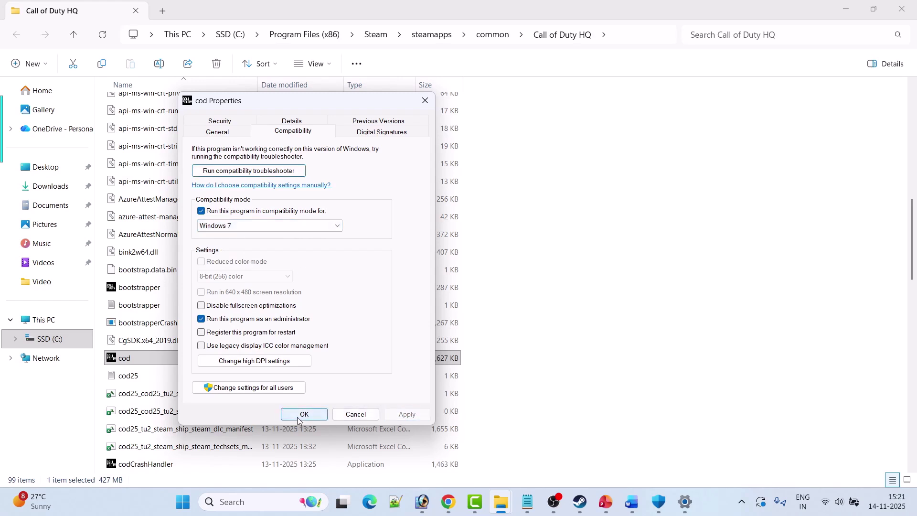
{"action": "left_click", "coordinate": [146, 363]}
{"action": "left_click", "coordinate": [339, 331]}
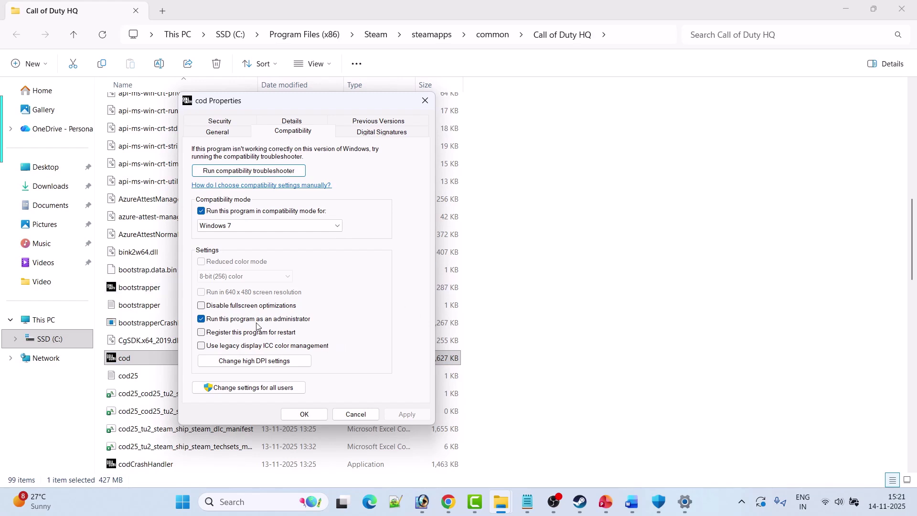
{"action": "left_click", "coordinate": [204, 308]}
{"action": "left_click", "coordinate": [418, 410]}
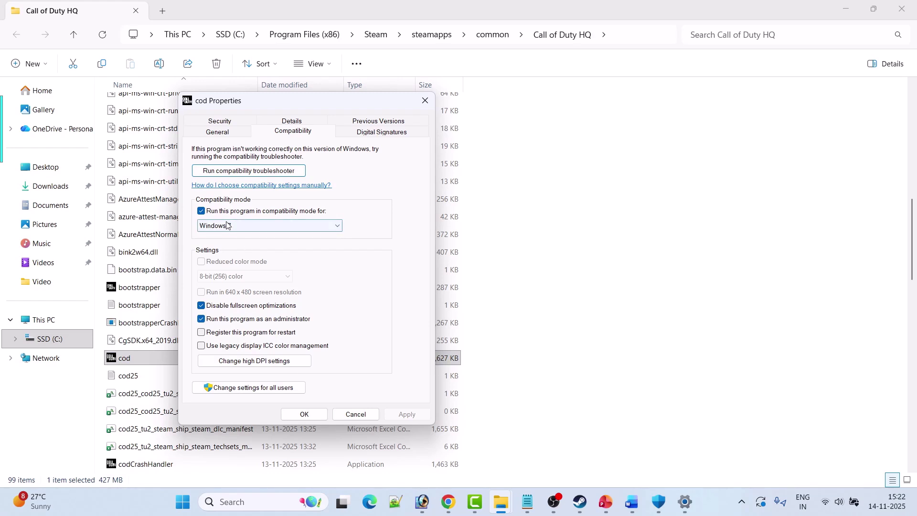
Step: Turn off compatibility mode, Disable fullscreen optimizations and Run this program as an administrator for cod, then apply and close its properties
{"action": "left_click", "coordinate": [201, 211]}
{"action": "left_click", "coordinate": [202, 306]}
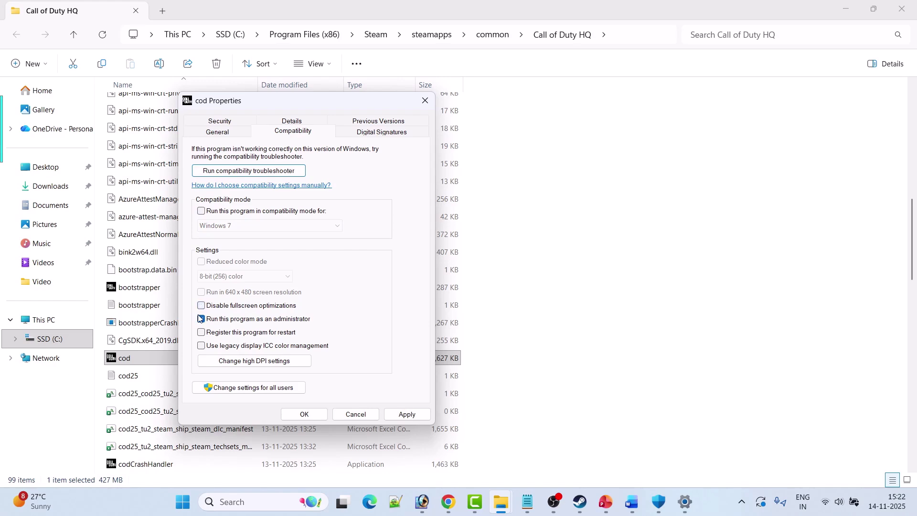
{"action": "left_click", "coordinate": [201, 319]}
{"action": "left_click", "coordinate": [407, 414]}
{"action": "left_click", "coordinate": [304, 414]}
Step: Switch to the Word document and read the Fix 7 heading on verifying the game files
{"action": "left_click", "coordinate": [631, 502]}
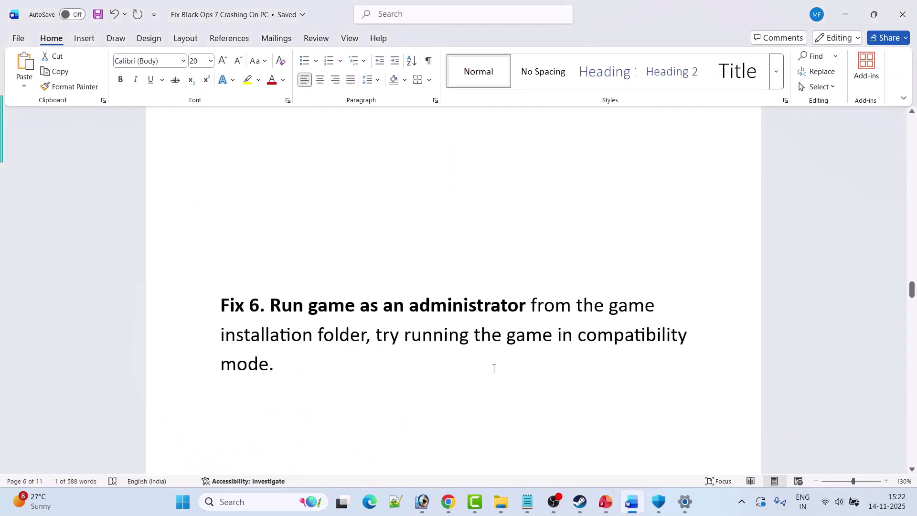
{"action": "scroll", "coordinate": [491, 354], "scroll_direction": "down", "scroll_amount": 7}
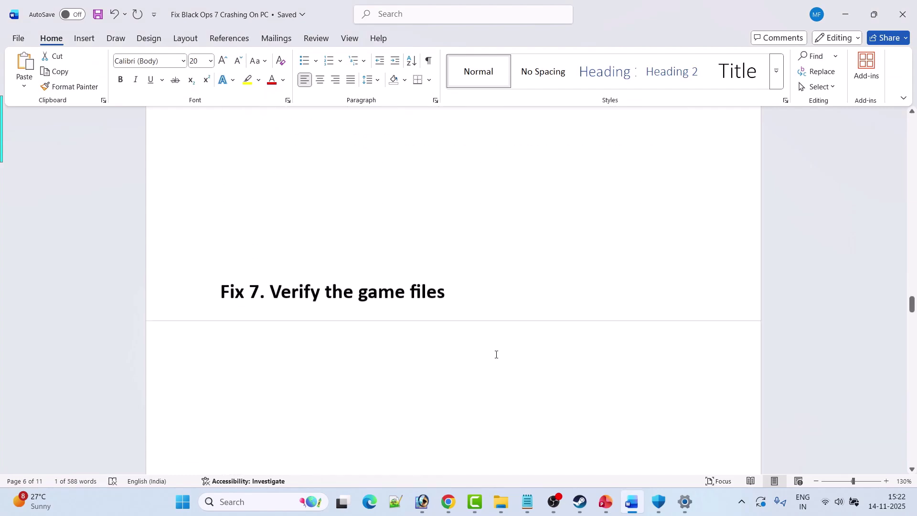
{"action": "left_click_drag", "start_coordinate": [455, 297], "coordinate": [218, 292]}
{"action": "left_click", "coordinate": [451, 362]}
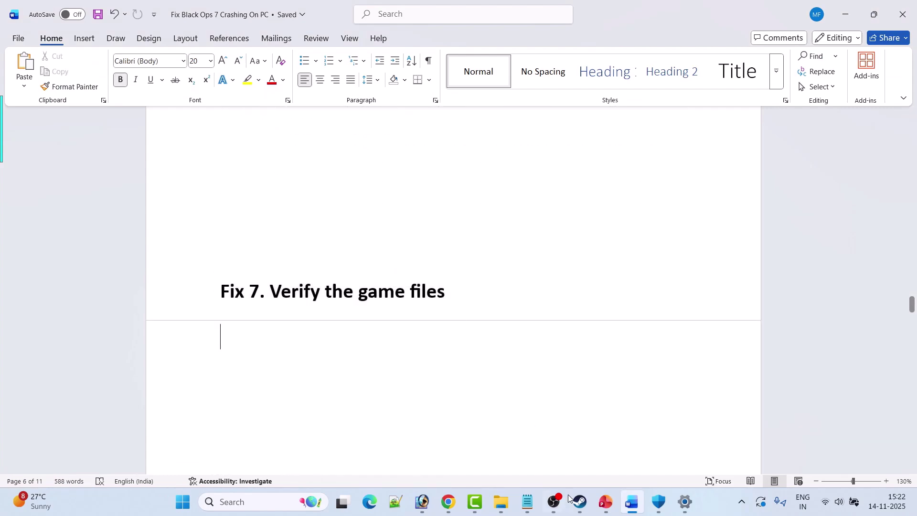
Step: Switch to Steam, view the file integrity verification option in Call of Duty's Installed Files properties, and close the properties
{"action": "left_click", "coordinate": [580, 502]}
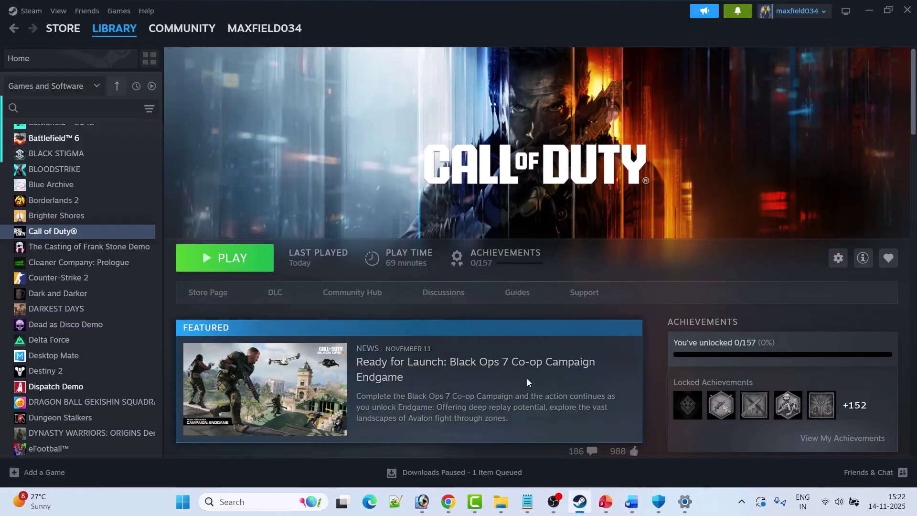
{"action": "right_click", "coordinate": [82, 233]}
{"action": "left_click", "coordinate": [120, 324]}
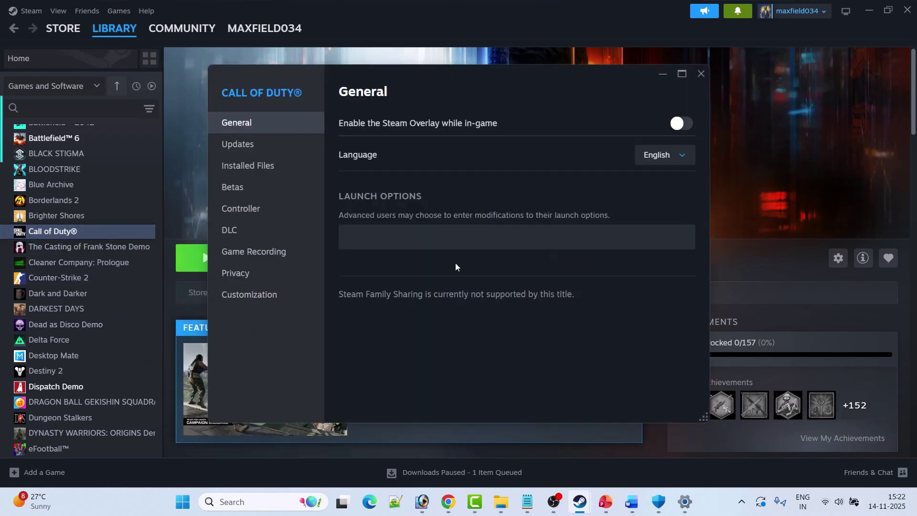
{"action": "left_click", "coordinate": [268, 166]}
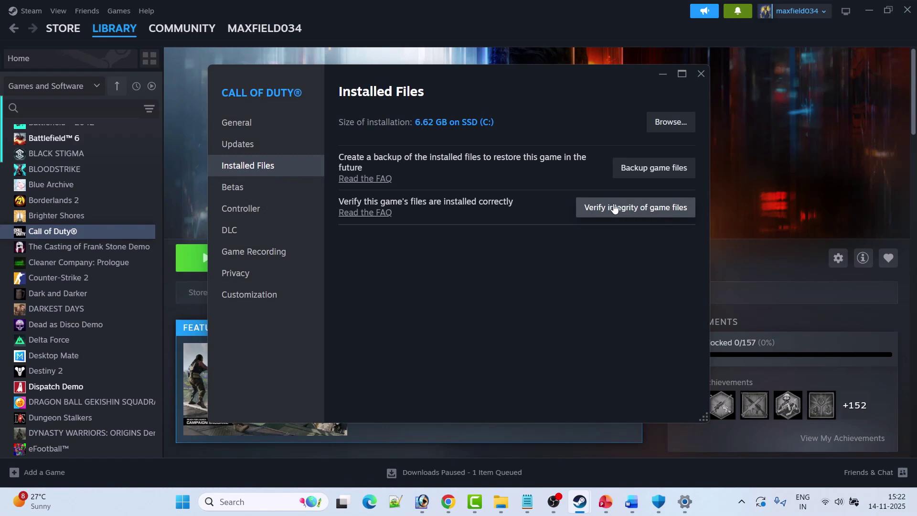
{"action": "left_click", "coordinate": [701, 74]}
Step: Read Fix 8 about the dedicated graphics card in the Word document, then search Windows for graphics settings and open them
{"action": "key", "text": "alt+Tab"}
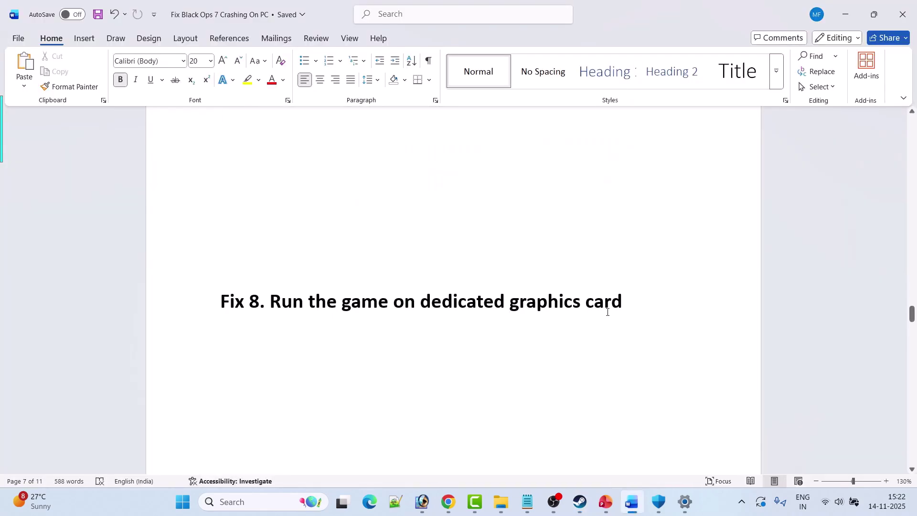
{"action": "left_click", "coordinate": [241, 503]}
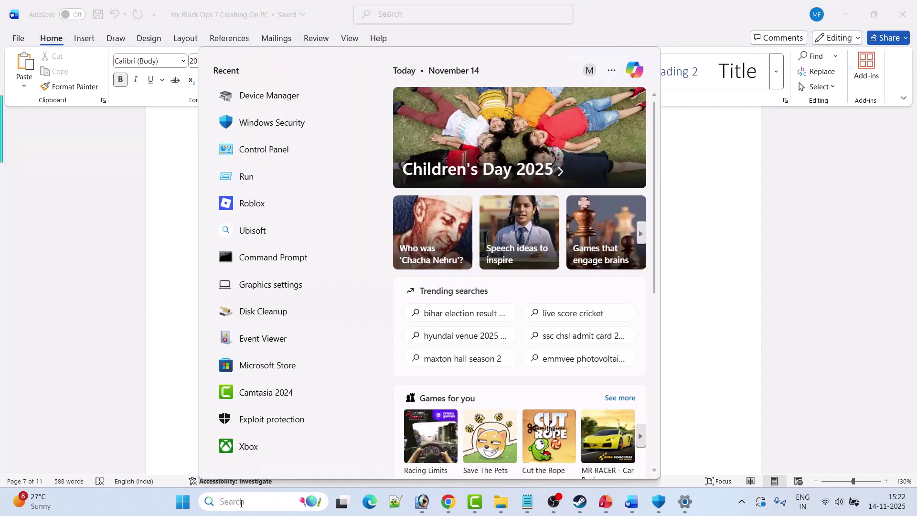
{"action": "type", "text": "graphics settings"}
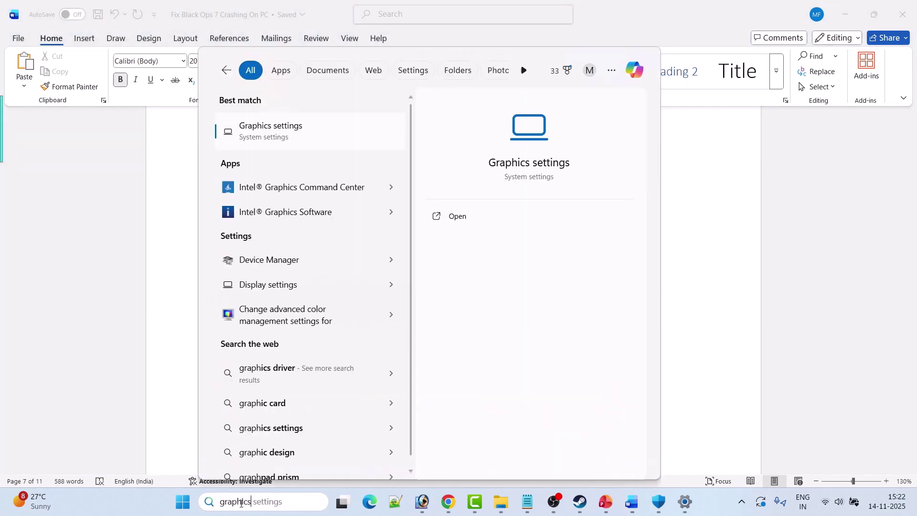
{"action": "left_click", "coordinate": [456, 218]}
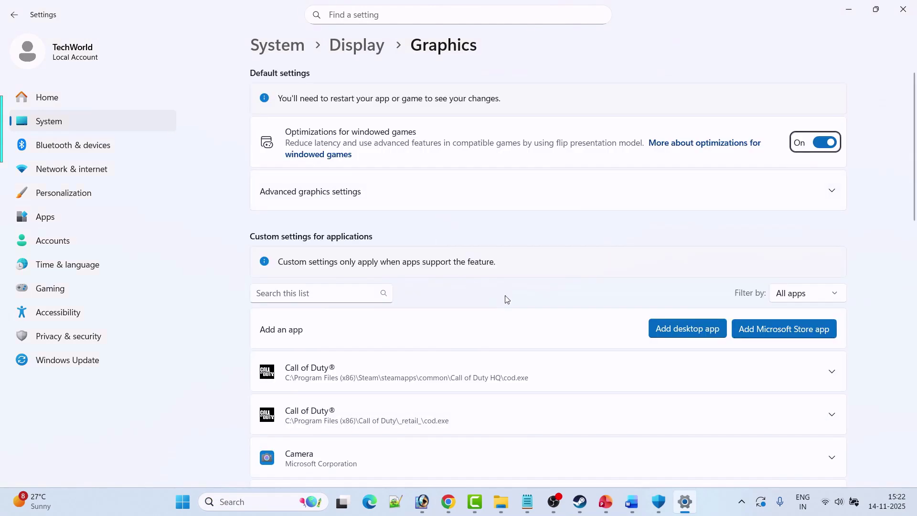
Step: Start adding a desktop app to the graphics settings and browse to C:\Program Files (x86)\Steam\steamapps\common
{"action": "left_click", "coordinate": [682, 329]}
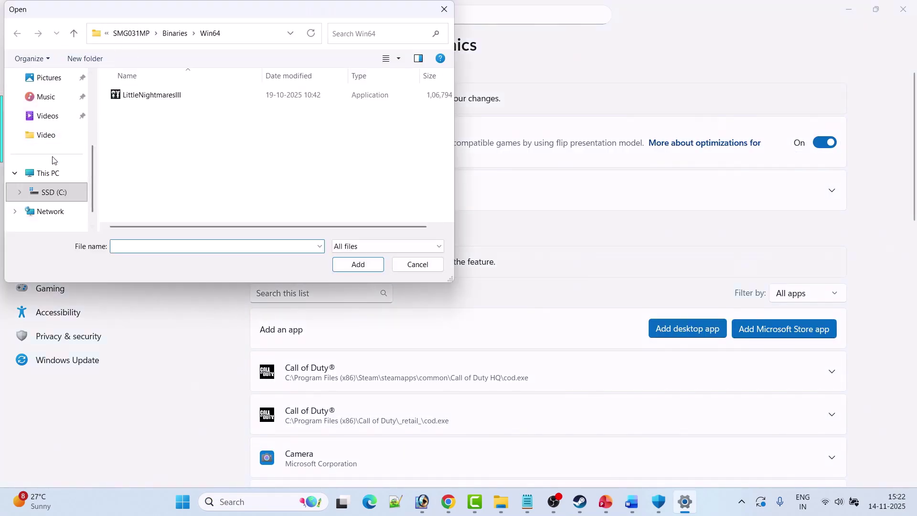
{"action": "left_click", "coordinate": [48, 175]}
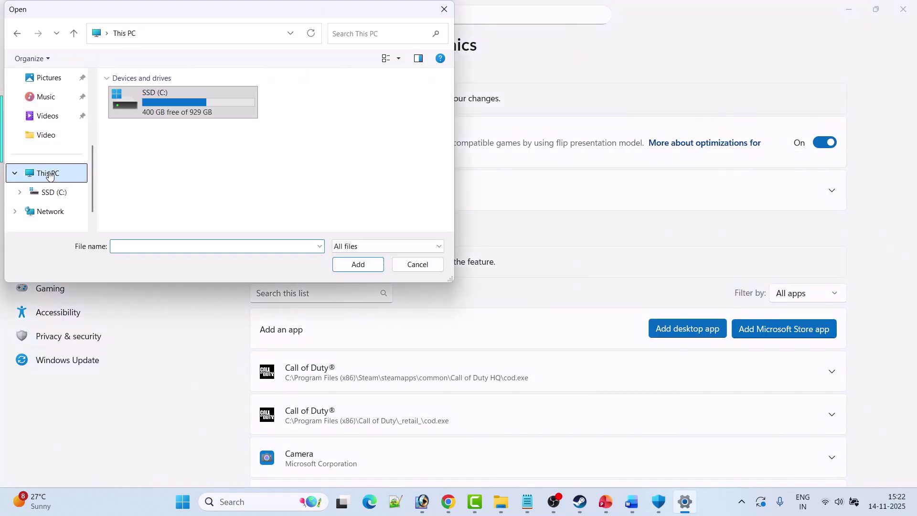
{"action": "double_click", "coordinate": [194, 105]}
{"action": "scroll", "coordinate": [193, 105], "scroll_direction": "down", "scroll_amount": 5}
{"action": "scroll", "coordinate": [193, 120], "scroll_direction": "up", "scroll_amount": 2}
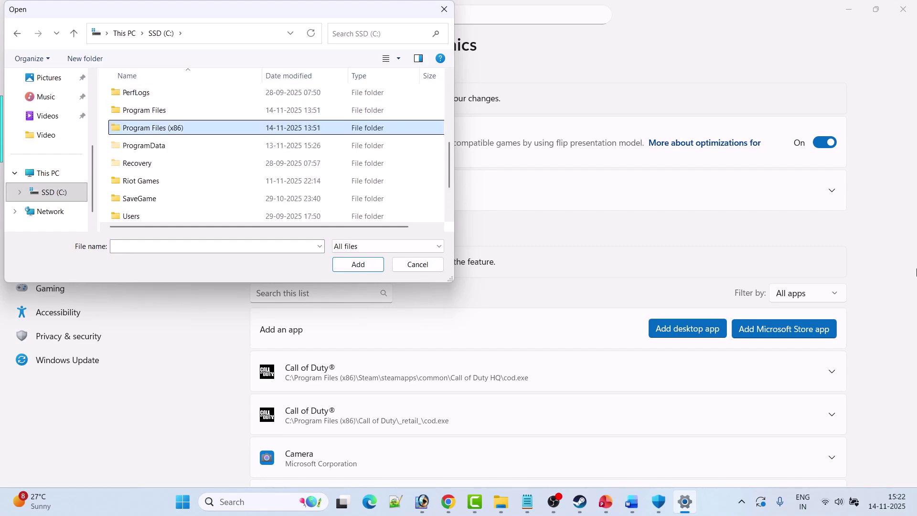
{"action": "double_click", "coordinate": [153, 129]}
{"action": "key", "text": "s"}
{"action": "key", "text": "Return"}
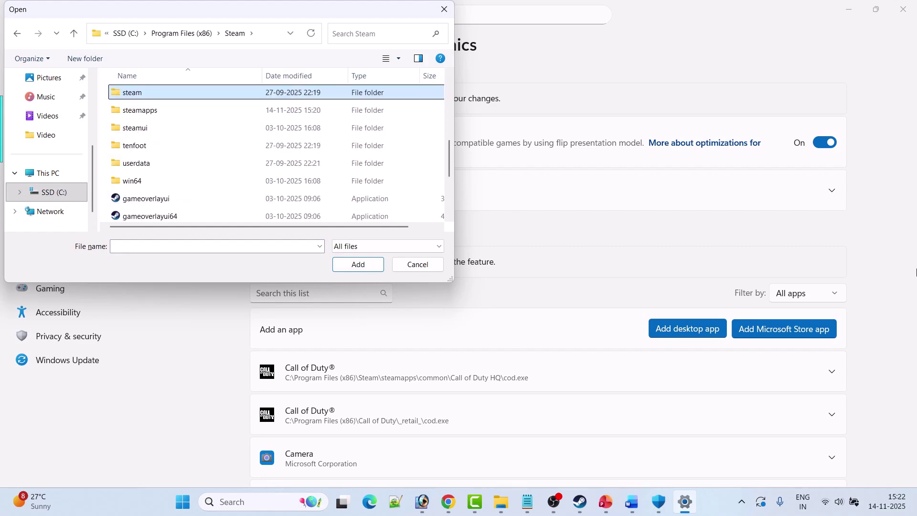
{"action": "key", "text": "Down"}
{"action": "key", "text": "Return"}
{"action": "key", "text": "Return"}
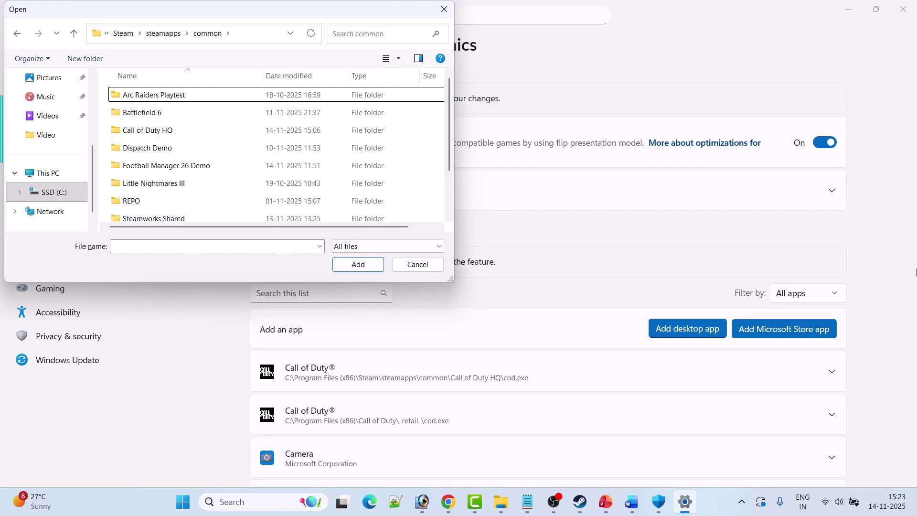
Step: Choose the cod application in the Call of Duty HQ folder and add it to the graphics settings
{"action": "key", "text": "c"}
{"action": "key", "text": "Return"}
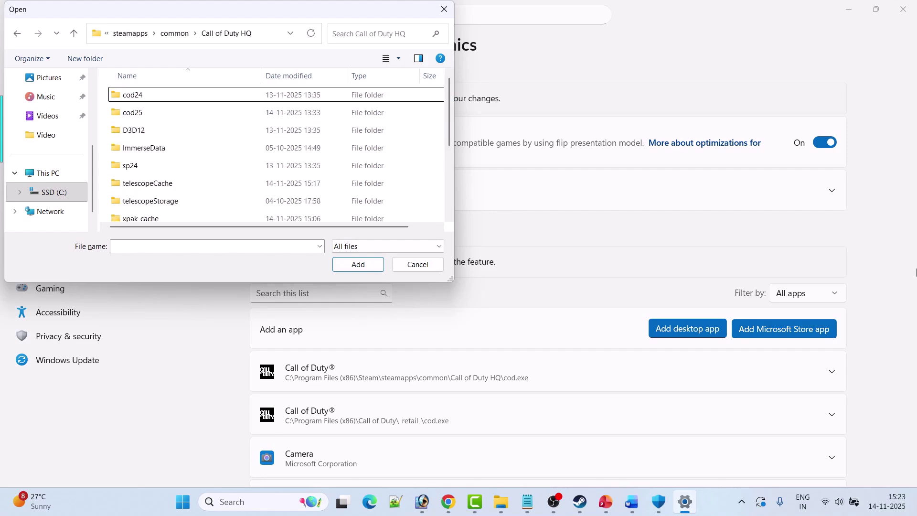
{"action": "scroll", "coordinate": [213, 188], "scroll_direction": "down", "scroll_amount": 2}
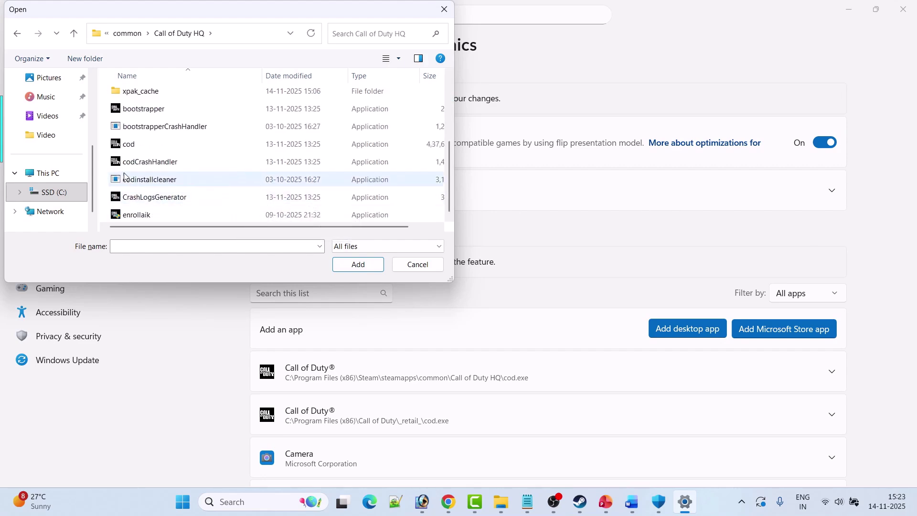
{"action": "left_click", "coordinate": [144, 149]}
{"action": "left_click", "coordinate": [360, 266]}
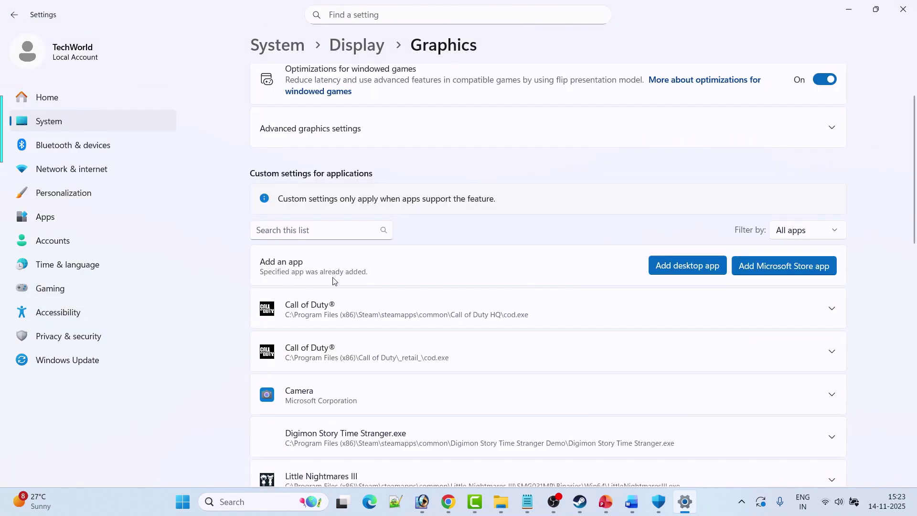
Step: Set the Call of Duty HQ cod.exe GPU preference to High Performance (NVIDIA GeForce RTX 3050 6GB Laptop GPU), then switch to Steam
{"action": "left_click", "coordinate": [832, 310]}
{"action": "scroll", "coordinate": [891, 337], "scroll_direction": "down", "scroll_amount": 2}
{"action": "left_click", "coordinate": [761, 287]}
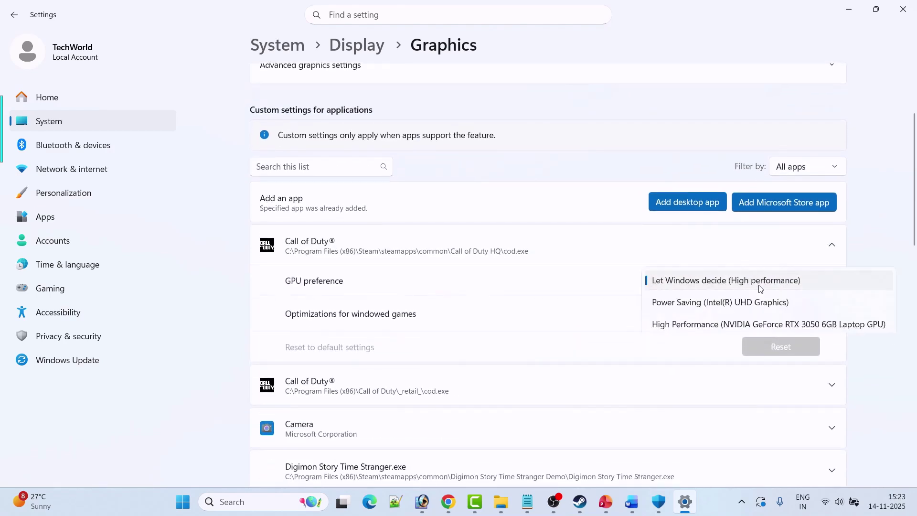
{"action": "left_click", "coordinate": [688, 325]}
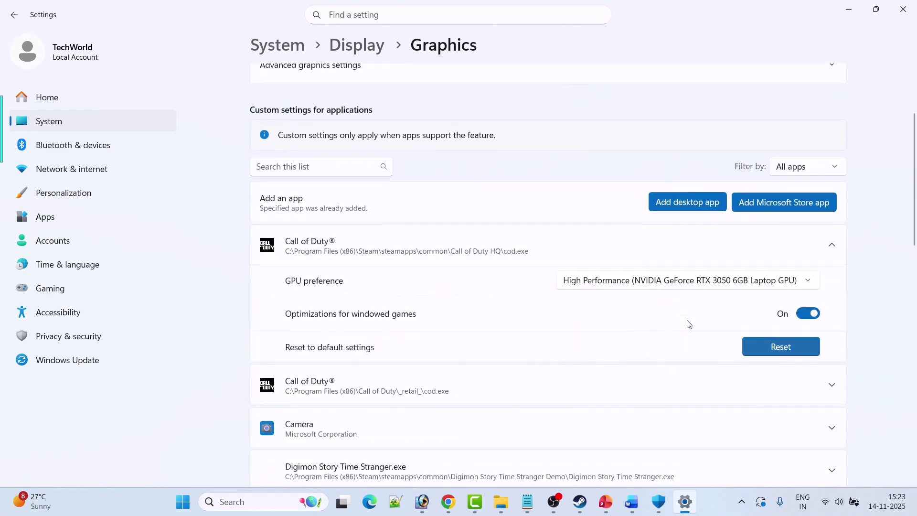
{"action": "left_click", "coordinate": [581, 505]}
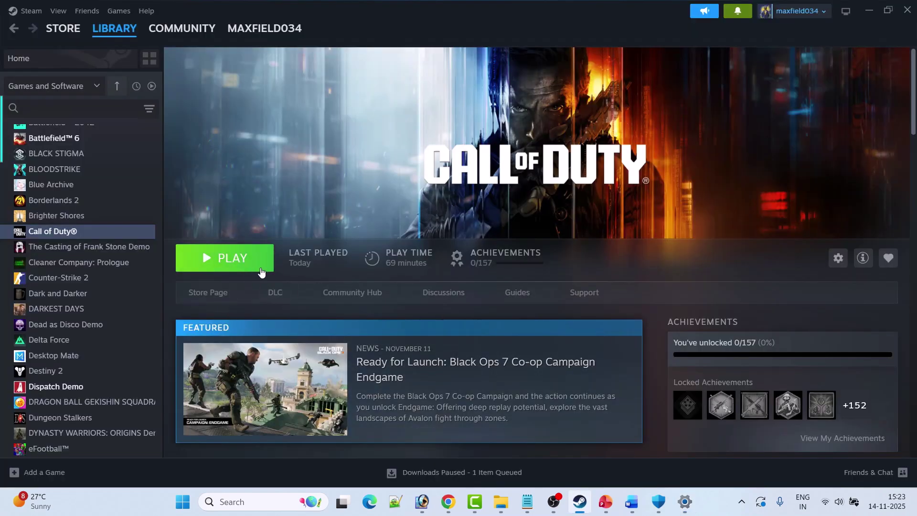
Step: Return to Settings and set the _retail_ cod.exe GPU preference to High Performance (NVIDIA GeForce RTX 3050 6GB Laptop GPU)
{"action": "key", "text": "alt+Tab"}
{"action": "left_click", "coordinate": [387, 269]}
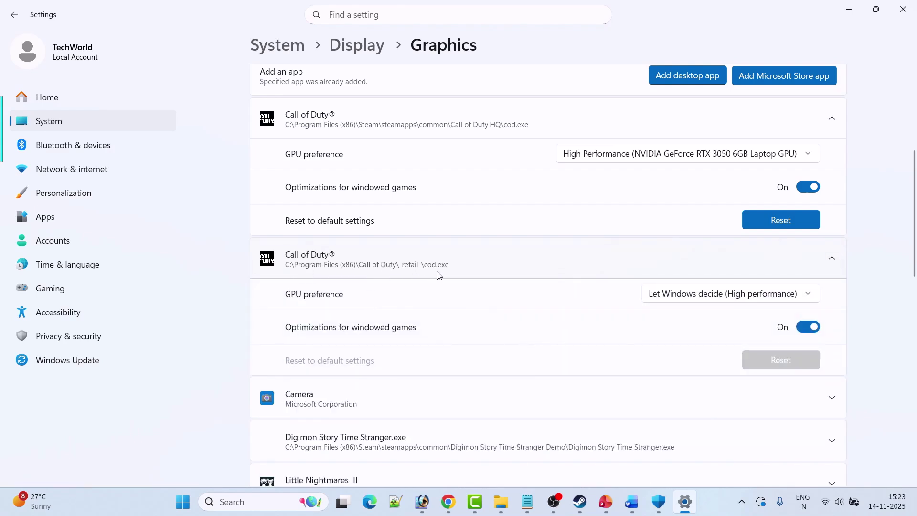
{"action": "left_click", "coordinate": [731, 300]}
{"action": "left_click", "coordinate": [689, 338]}
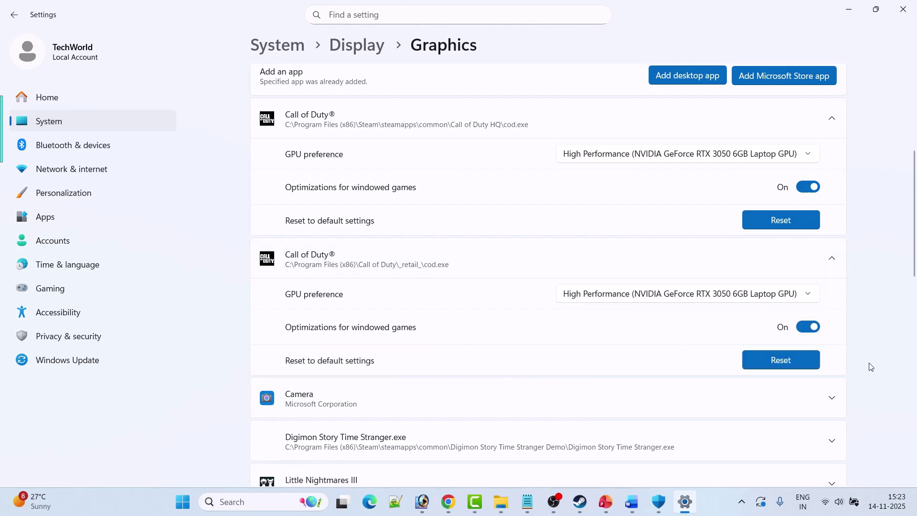
Step: View the Call of Duty page in Steam, then switch to the Word document and read the Fix 9 heading
{"action": "left_click", "coordinate": [580, 501]}
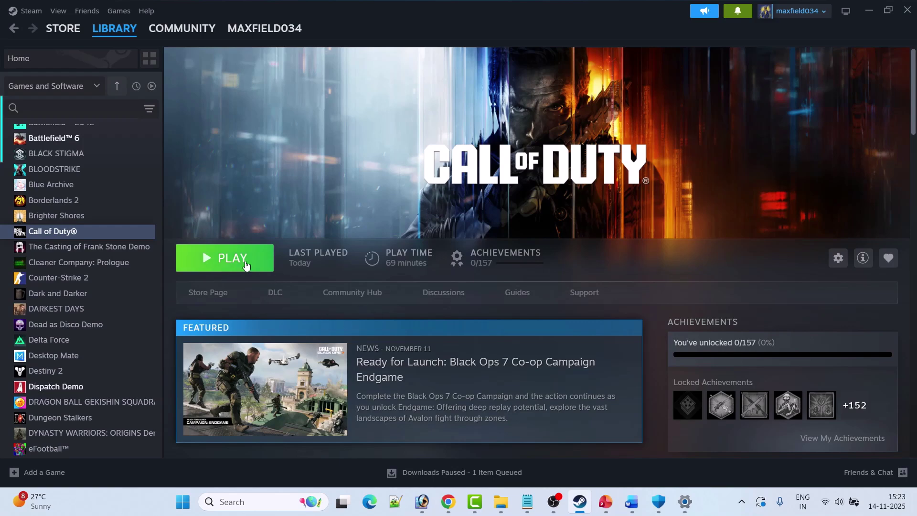
{"action": "left_click", "coordinate": [631, 501]}
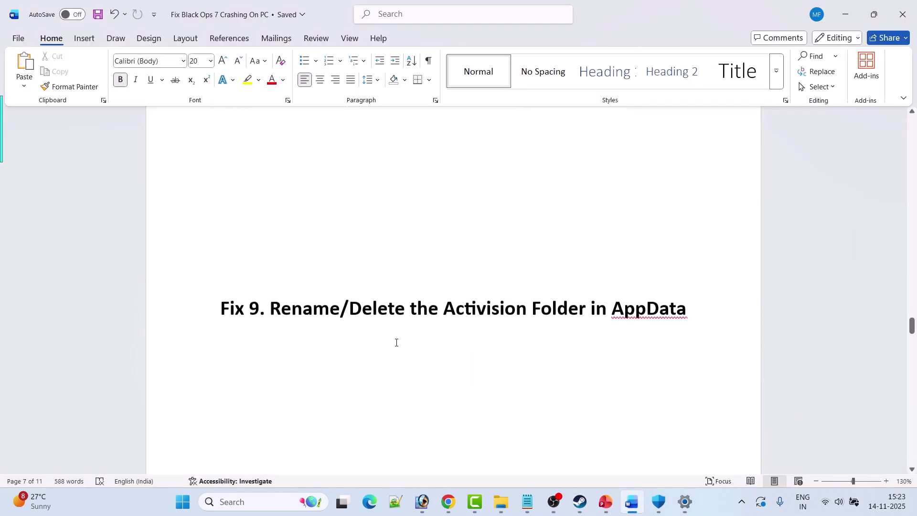
{"action": "scroll", "coordinate": [396, 342], "scroll_direction": "down", "scroll_amount": 1}
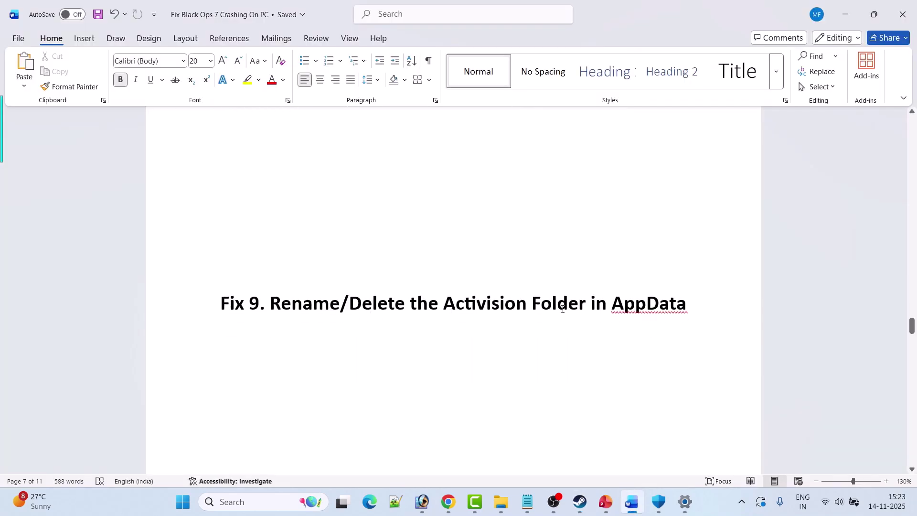
Step: Open File Explorer and browse to the current user's profile folder in C:\Users
{"action": "key", "text": "super+e"}
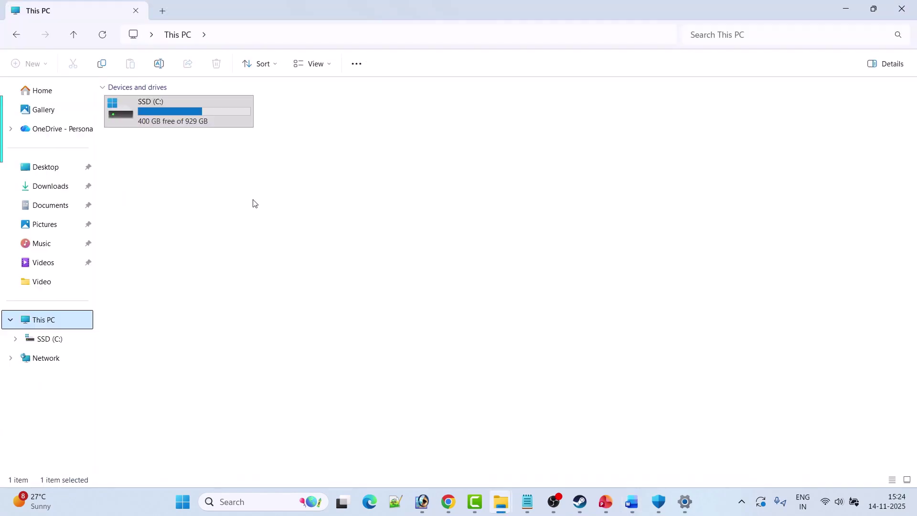
{"action": "double_click", "coordinate": [178, 118]}
{"action": "scroll", "coordinate": [124, 356], "scroll_direction": "down", "scroll_amount": 2}
{"action": "double_click", "coordinate": [145, 361]}
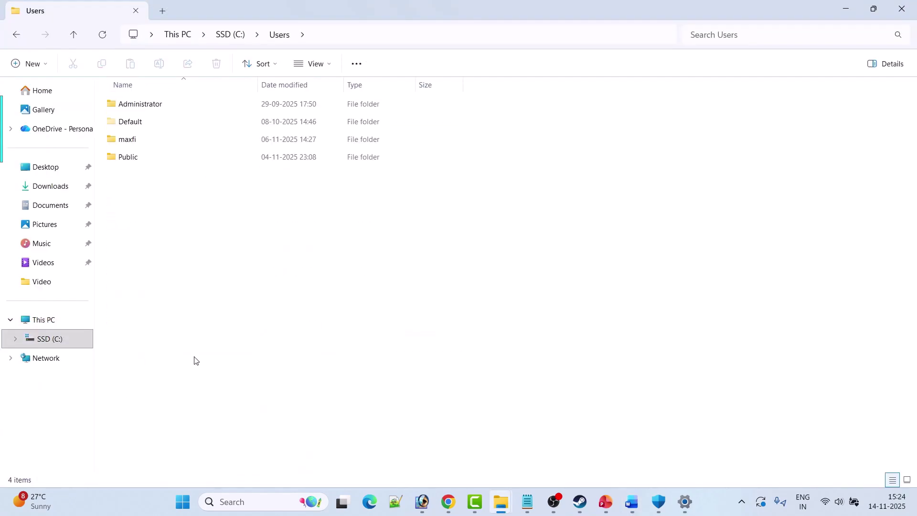
{"action": "double_click", "coordinate": [151, 145]}
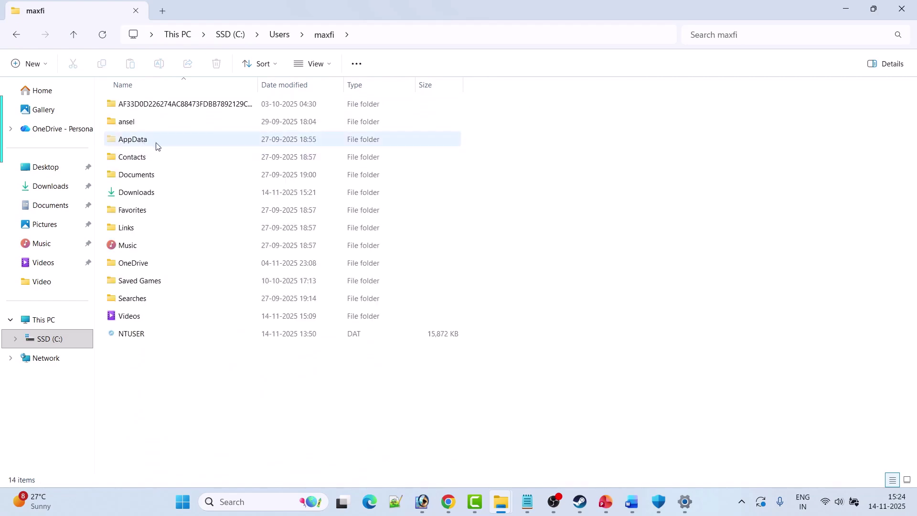
Step: Check whether Hidden items are set to show, then open the AppData\Local folder
{"action": "left_click", "coordinate": [321, 65]}
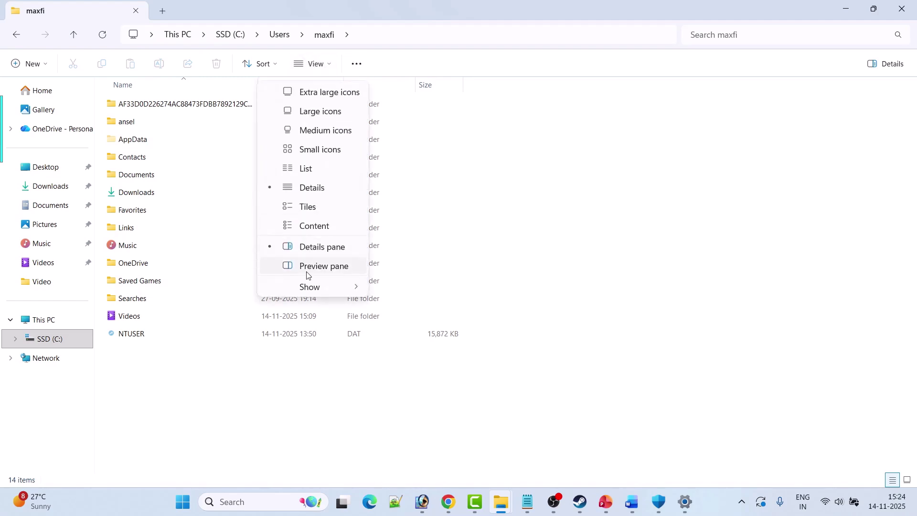
{"action": "mouse_move", "coordinate": [310, 287]}
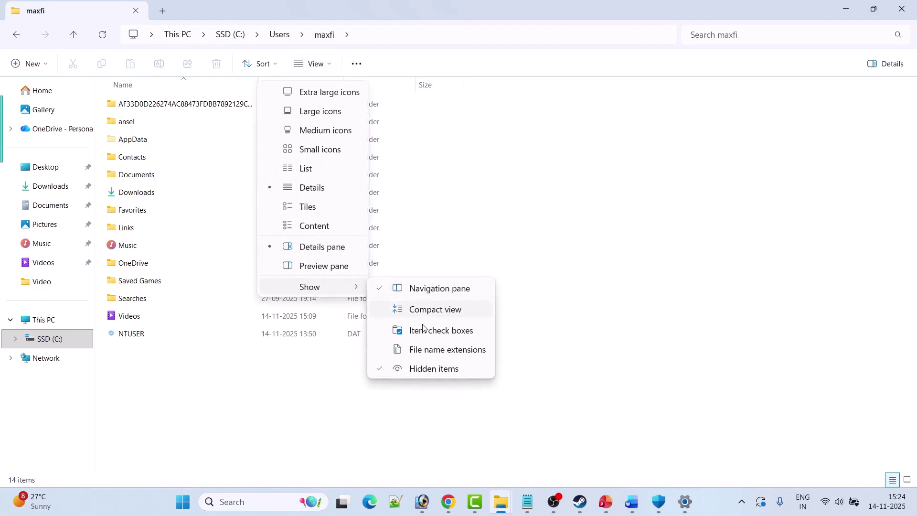
{"action": "left_click", "coordinate": [616, 359]}
{"action": "double_click", "coordinate": [142, 139]}
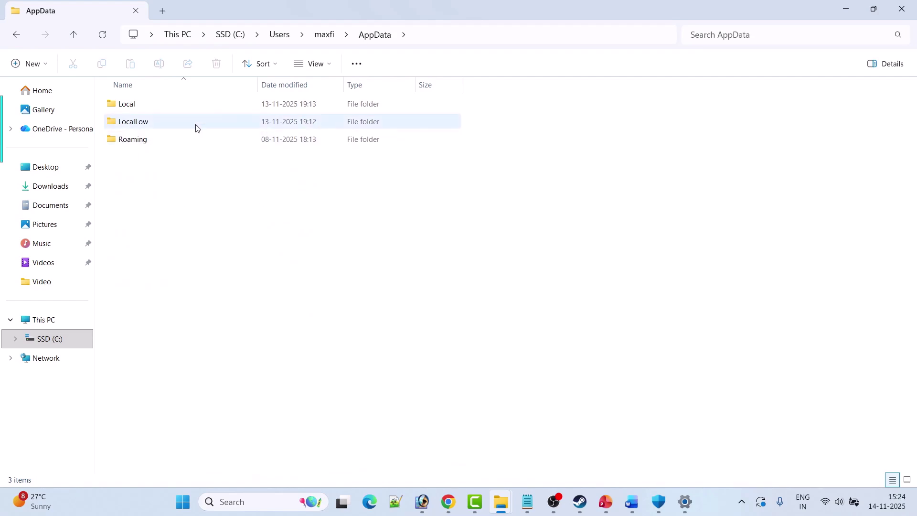
{"action": "double_click", "coordinate": [158, 108]}
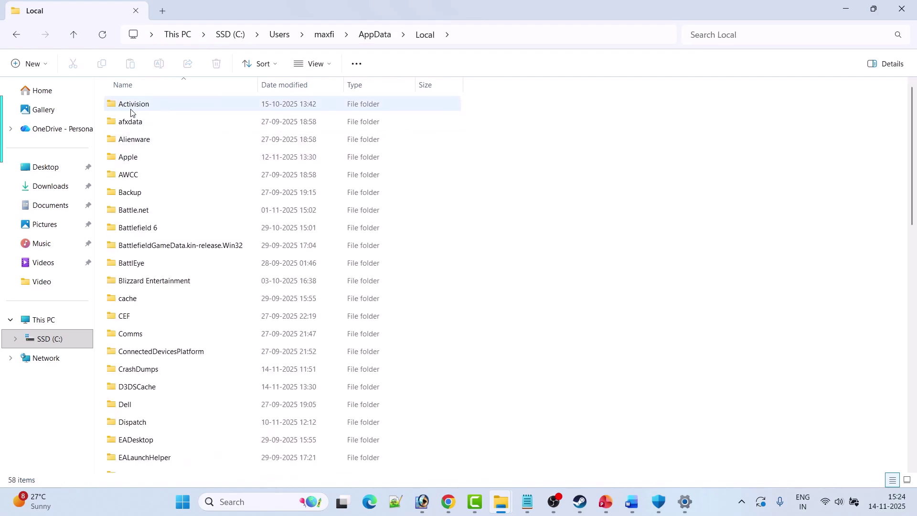
Step: Copy the Activision folder from AppData\Local and paste it on the desktop as a backup
{"action": "left_click", "coordinate": [146, 111]}
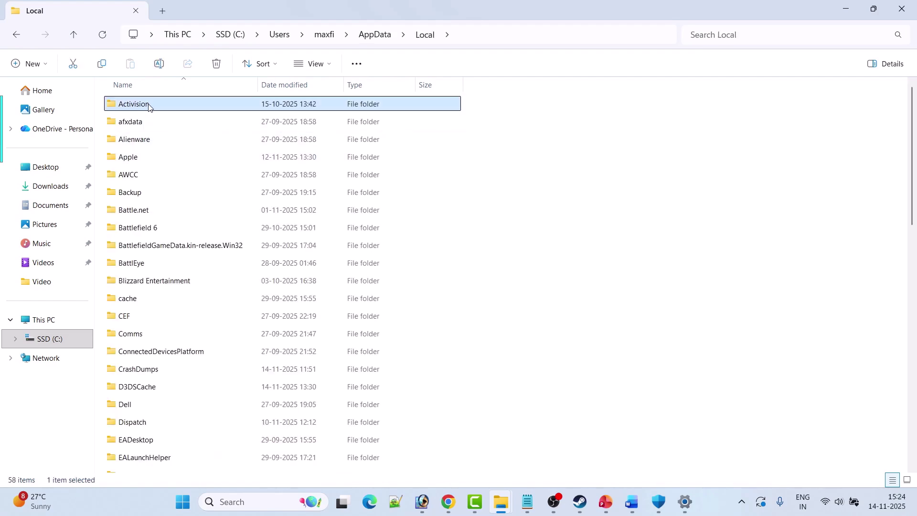
{"action": "right_click", "coordinate": [150, 107]}
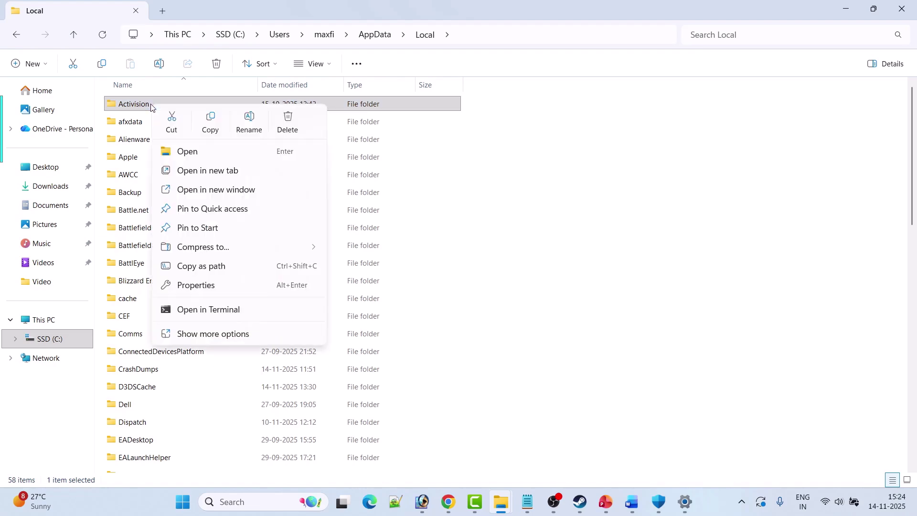
{"action": "left_click", "coordinate": [208, 121]}
{"action": "key", "text": "super+d"}
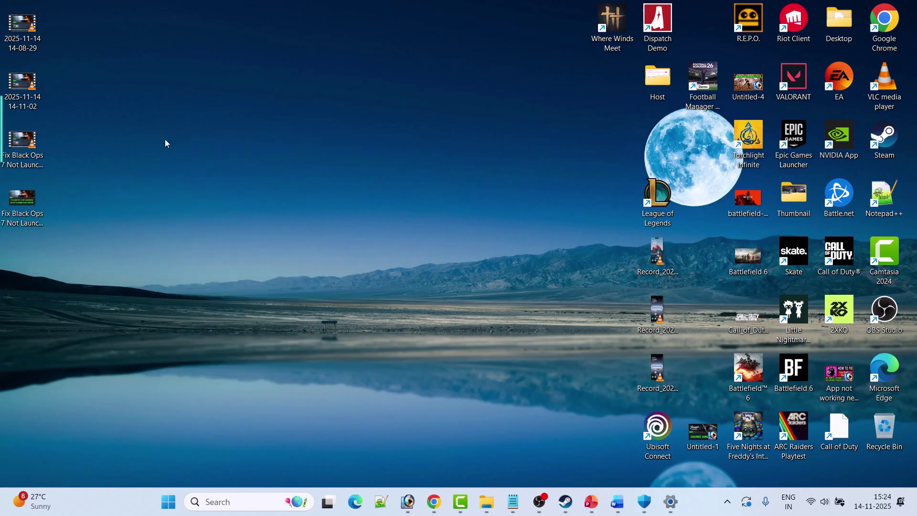
{"action": "key", "text": "ctrl+v"}
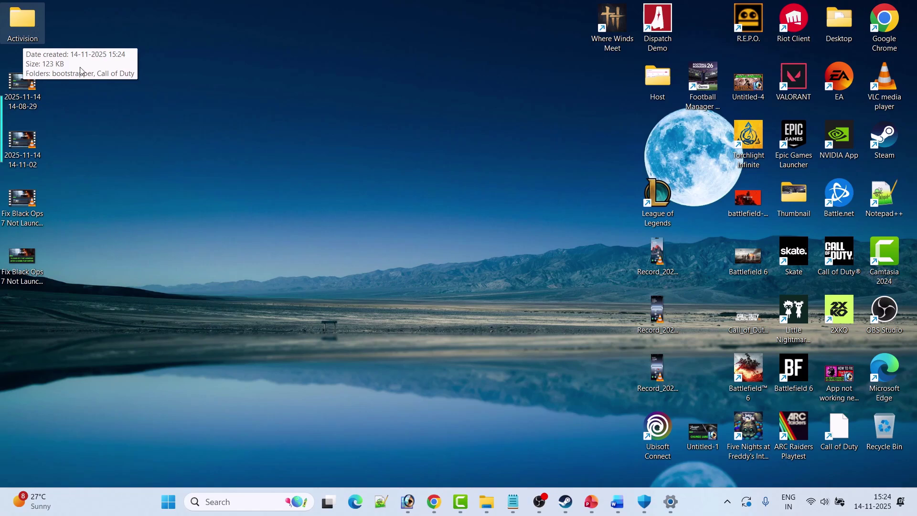
Step: Rename the Activision folder in AppData\Local to Activision.old, then switch to Steam
{"action": "key", "text": "super+d"}
{"action": "right_click", "coordinate": [156, 104]}
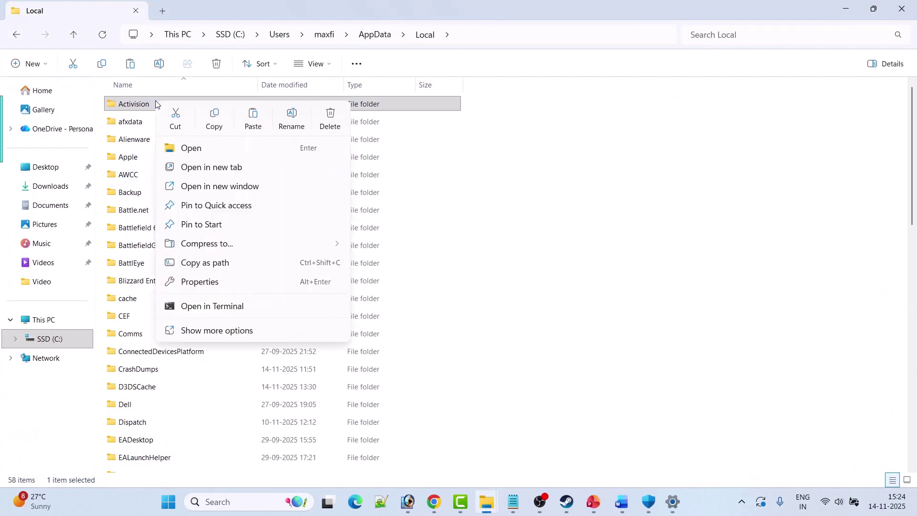
{"action": "left_click", "coordinate": [293, 118]}
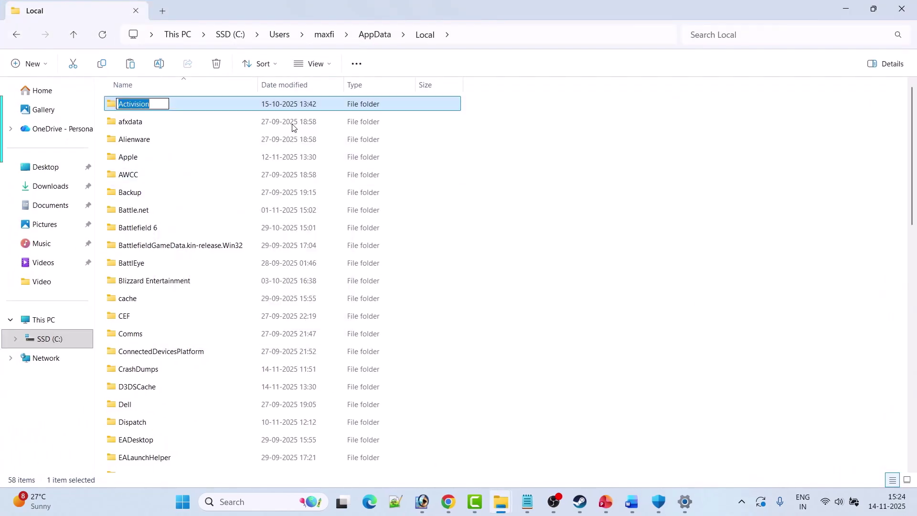
{"action": "left_click", "coordinate": [154, 104]}
{"action": "type", "text": ".old"}
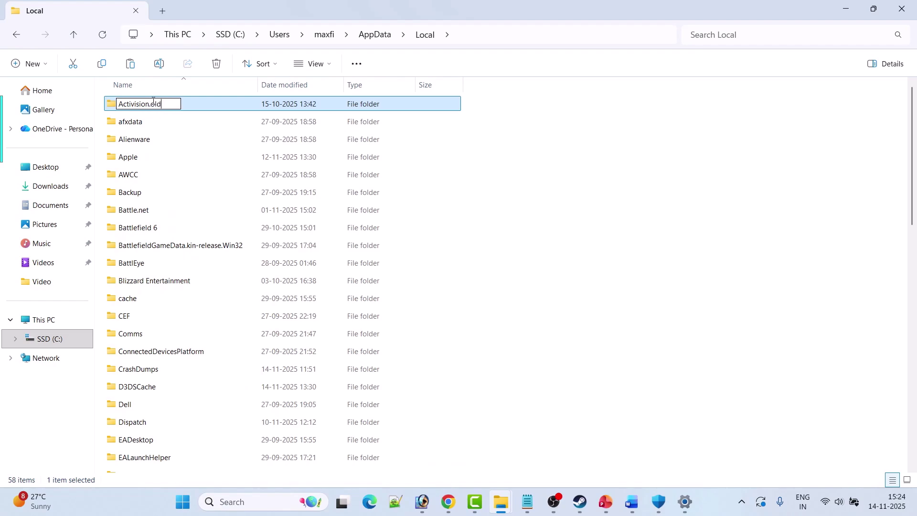
{"action": "left_click", "coordinate": [526, 241]}
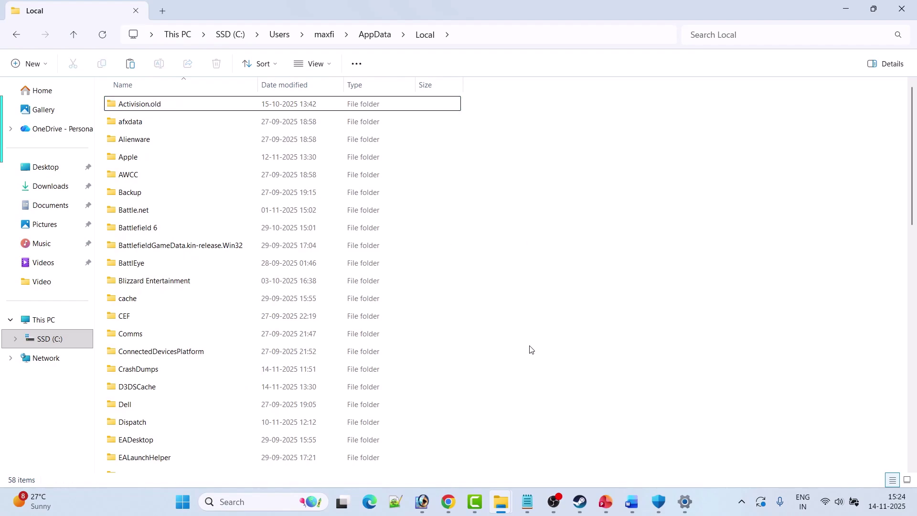
{"action": "left_click", "coordinate": [574, 505]}
Step: Return to File Explorer, delete the Activision.old folder from AppData\Local, and switch back to Steam
{"action": "key", "text": "alt+Tab"}
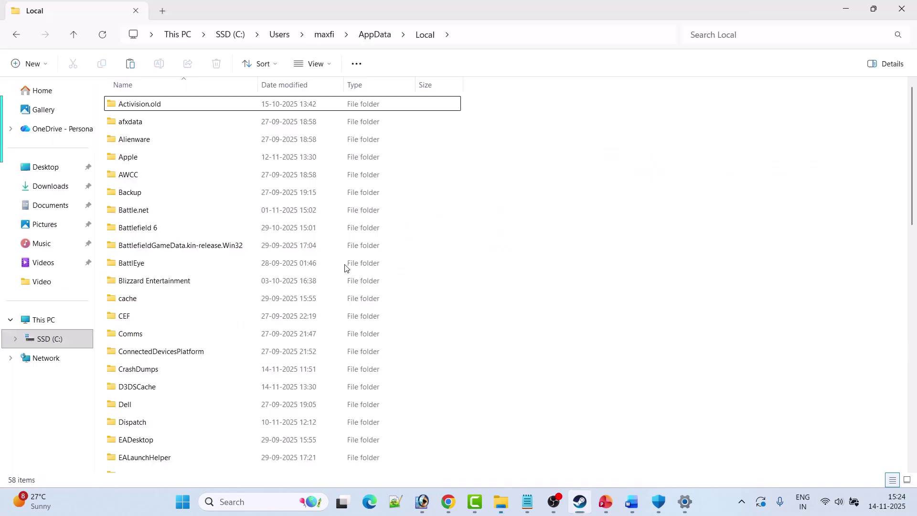
{"action": "right_click", "coordinate": [167, 107]}
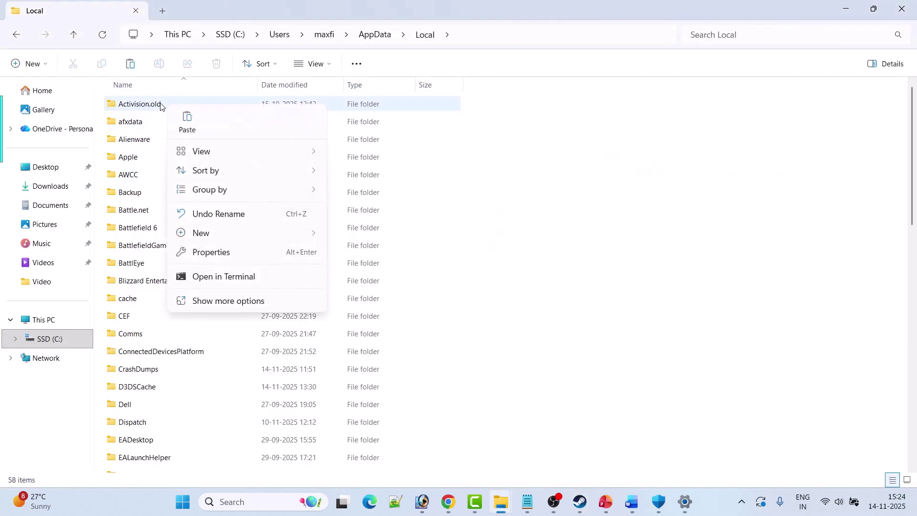
{"action": "left_click", "coordinate": [164, 104]}
{"action": "right_click", "coordinate": [162, 104]}
{"action": "left_click", "coordinate": [329, 117]}
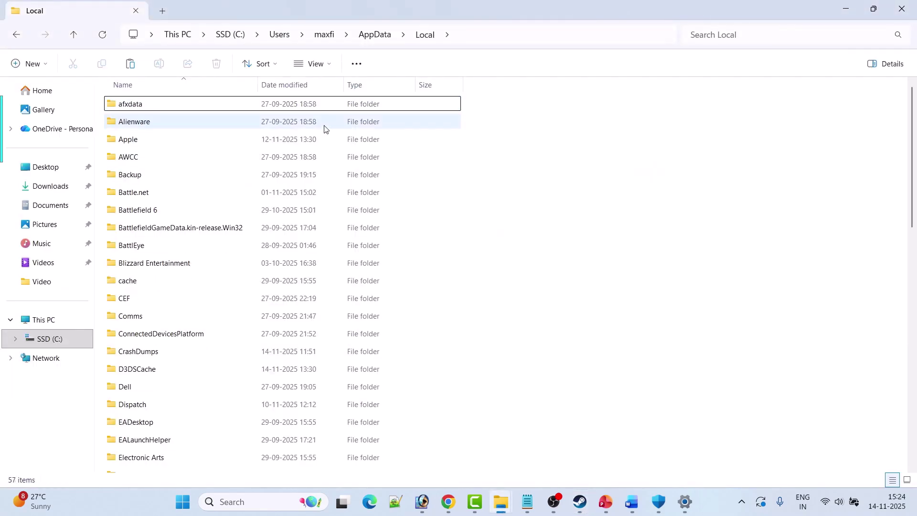
{"action": "left_click", "coordinate": [583, 499]}
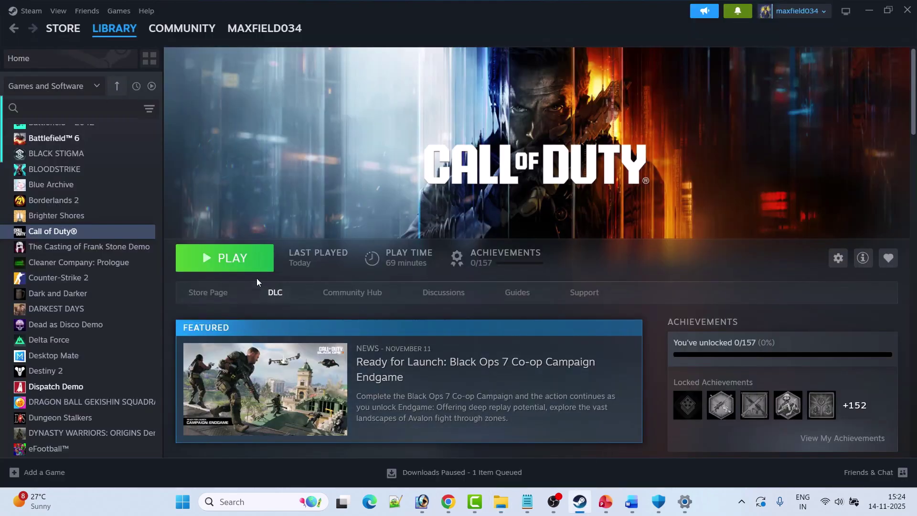
Step: Switch to Word, go to "Fix 10. Install Visual C++ Files", and open its Microsoft redistributable link in the browser
{"action": "left_click", "coordinate": [631, 501]}
{"action": "scroll", "coordinate": [481, 344], "scroll_direction": "down", "scroll_amount": 5}
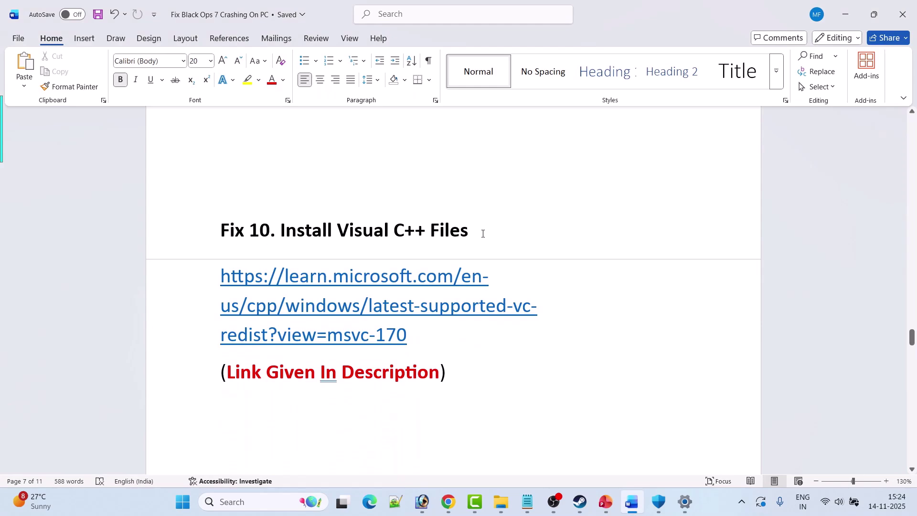
{"action": "triple_click", "coordinate": [391, 235]}
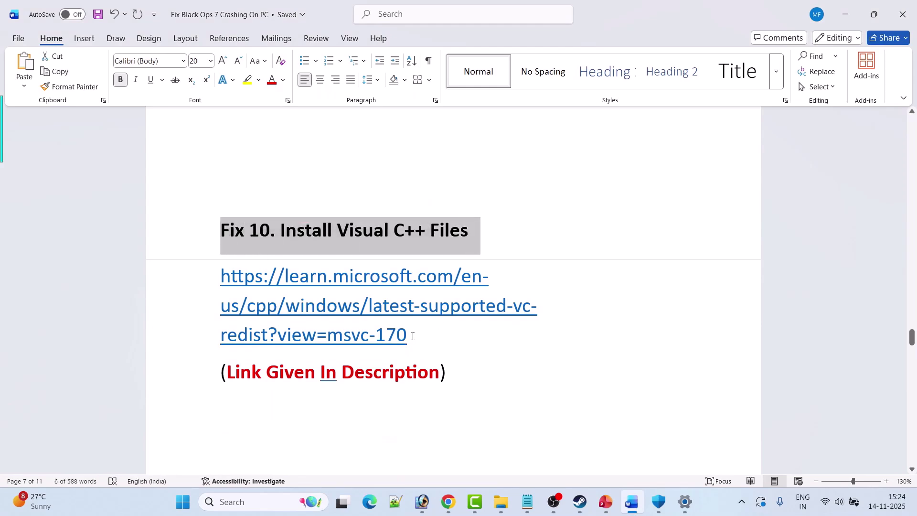
{"action": "left_click_drag", "start_coordinate": [407, 334], "coordinate": [210, 282]}
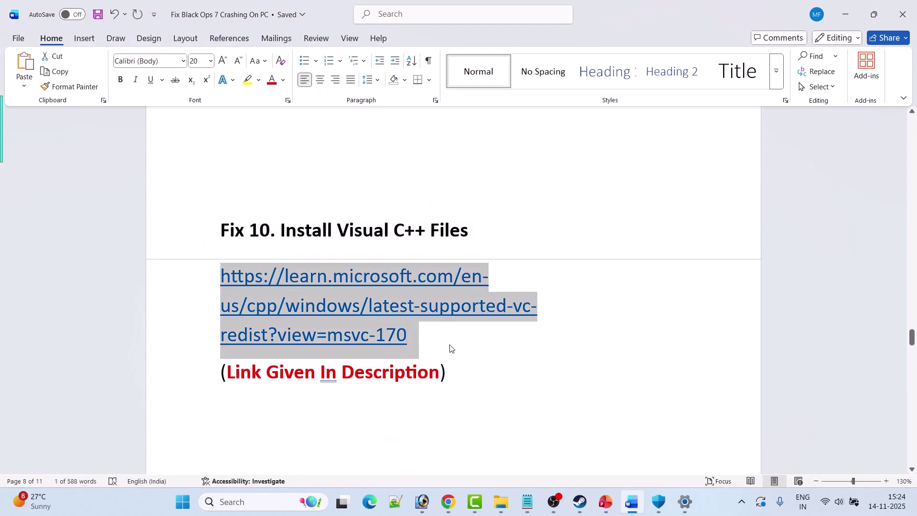
{"action": "left_click", "coordinate": [411, 292], "text": "ctrl"}
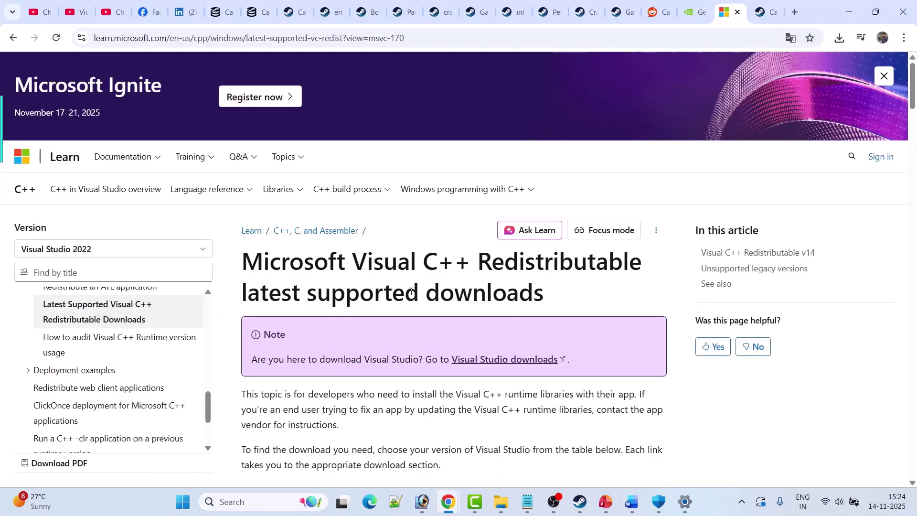
Step: Download the latest supported X64 and X86 Visual C++ Redistributables and show the recent downloads
{"action": "scroll", "coordinate": [411, 291], "scroll_direction": "down", "scroll_amount": 15}
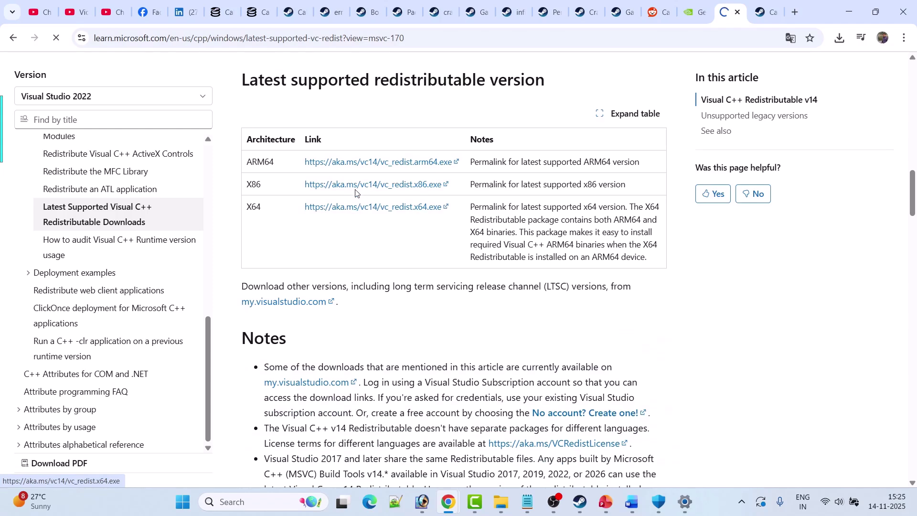
{"action": "left_click", "coordinate": [377, 188]}
{"action": "left_click", "coordinate": [839, 38]}
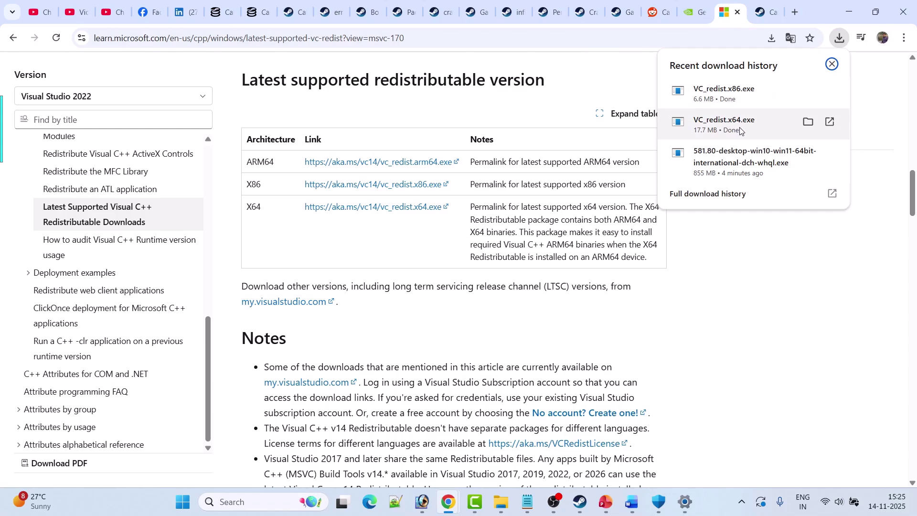
Step: Launch VC_redist.x64.exe, close its setup window, and launch VC_redist.x86.exe from the recent downloads
{"action": "left_click", "coordinate": [740, 131]}
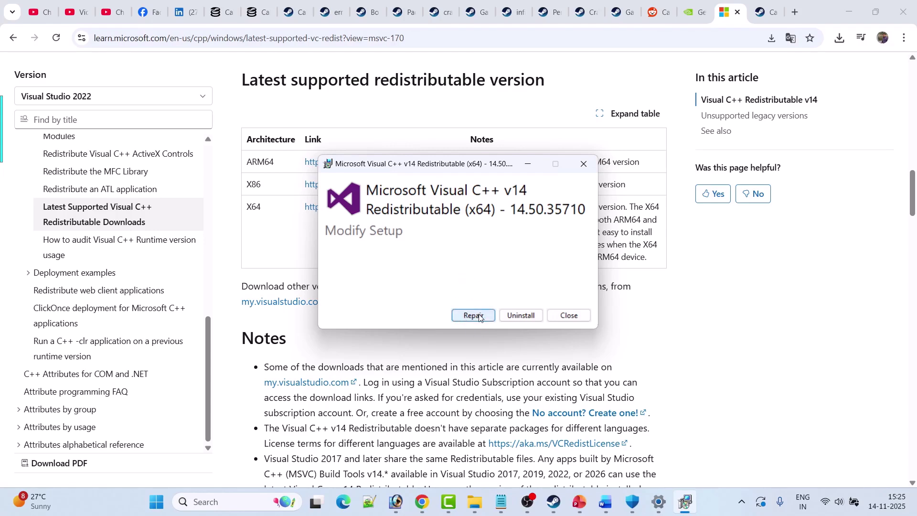
{"action": "left_click", "coordinate": [579, 311]}
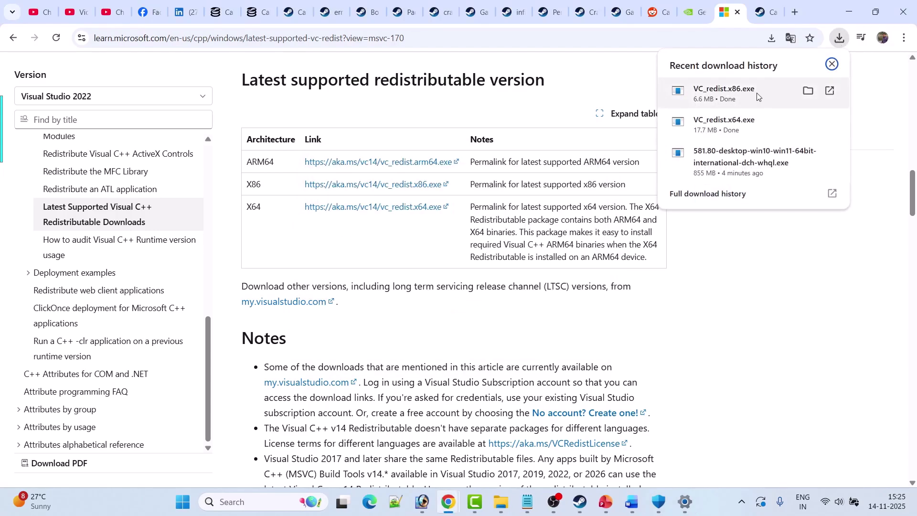
{"action": "left_click", "coordinate": [765, 100]}
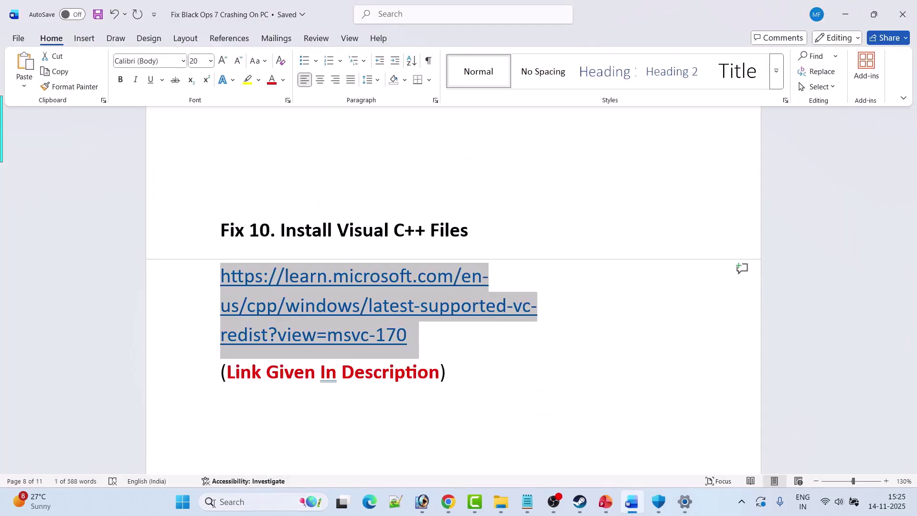
Step: Show the Windows power options with Restart, dismiss them without restarting, and switch to Steam
{"action": "key", "text": "super"}
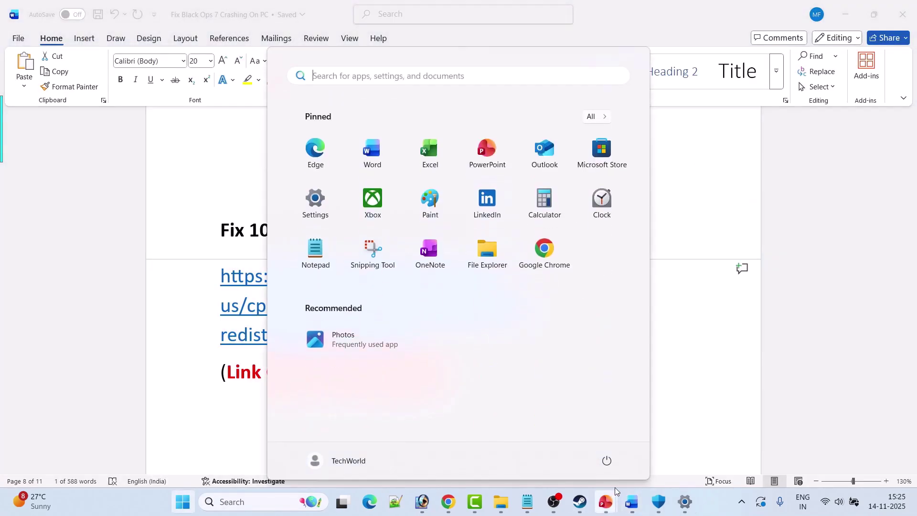
{"action": "left_click", "coordinate": [606, 460]}
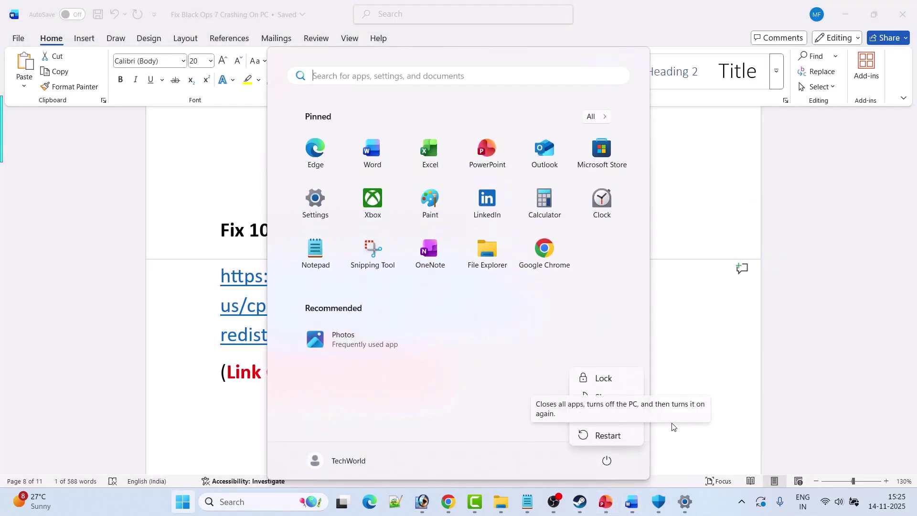
{"action": "left_click", "coordinate": [698, 371]}
{"action": "left_click", "coordinate": [698, 371]}
{"action": "left_click", "coordinate": [579, 502]}
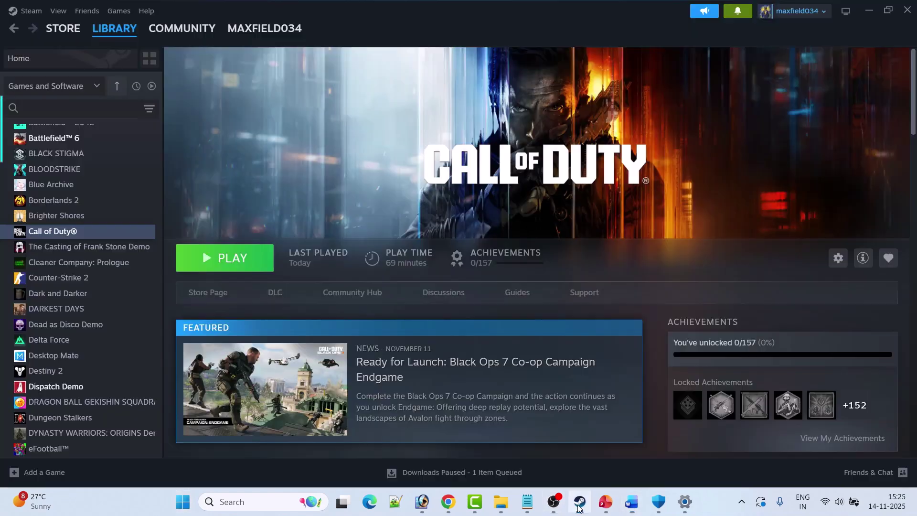
Step: Go to Fix 11 in the Word document, then search Windows for "battle" to locate Battle.net's Run as administrator option
{"action": "left_click", "coordinate": [643, 499]}
{"action": "scroll", "coordinate": [371, 342], "scroll_direction": "down", "scroll_amount": 6}
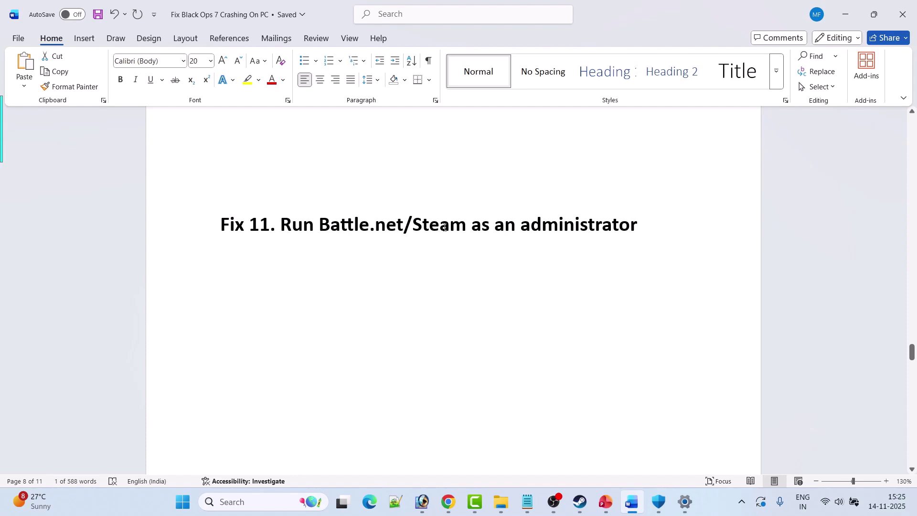
{"action": "left_click", "coordinate": [265, 502]}
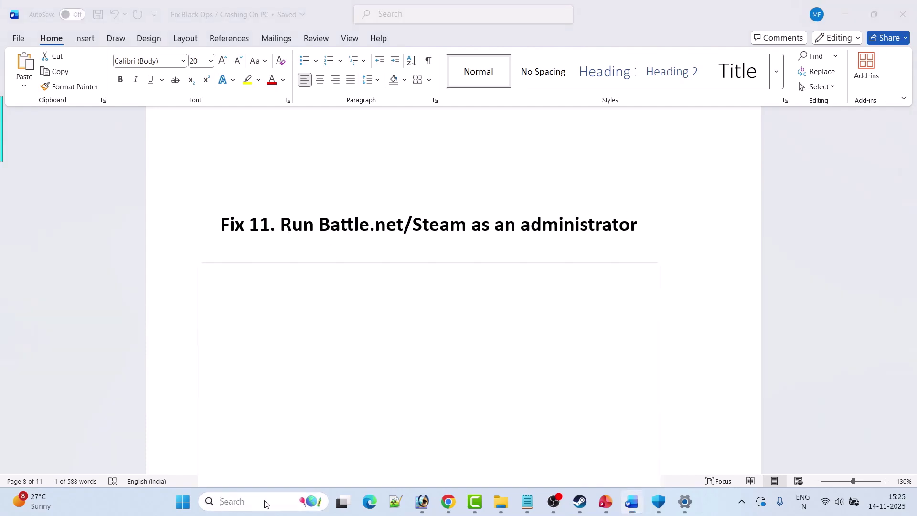
{"action": "type", "text": "battle"}
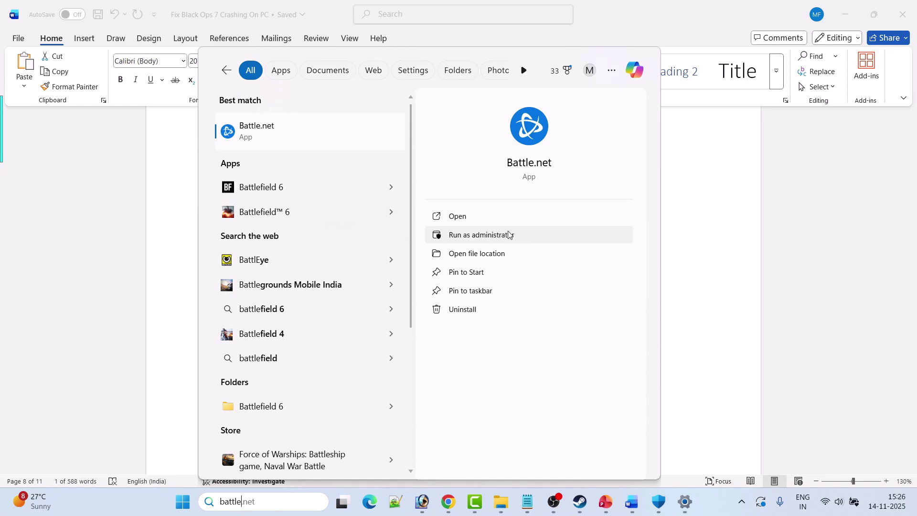
{"action": "left_click", "coordinate": [716, 266]}
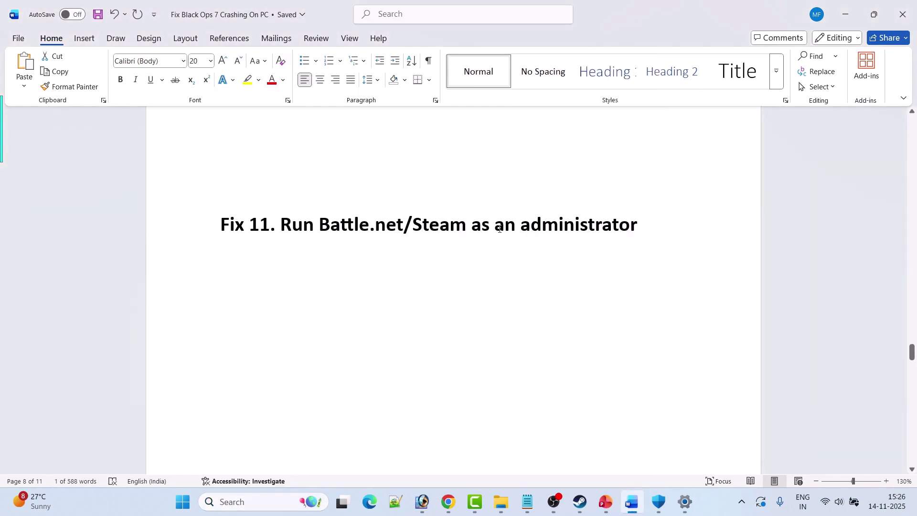
Step: Search Windows for "steam", locate Steam's Run as administrator option, and dismiss the search
{"action": "left_click", "coordinate": [251, 502]}
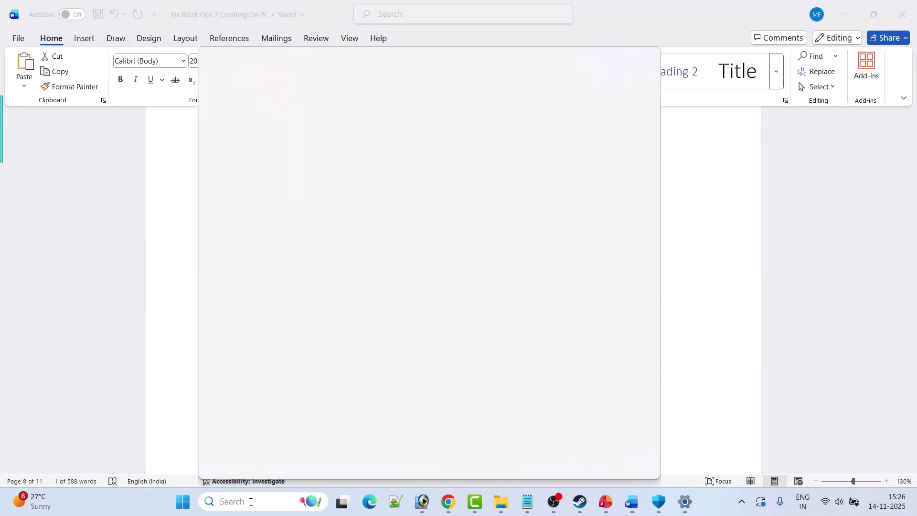
{"action": "type", "text": "steam"}
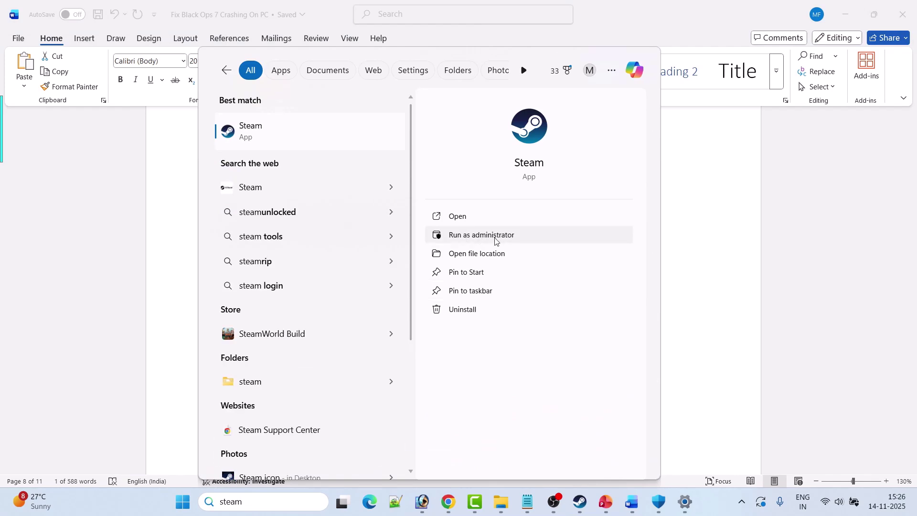
{"action": "left_click", "coordinate": [711, 261]}
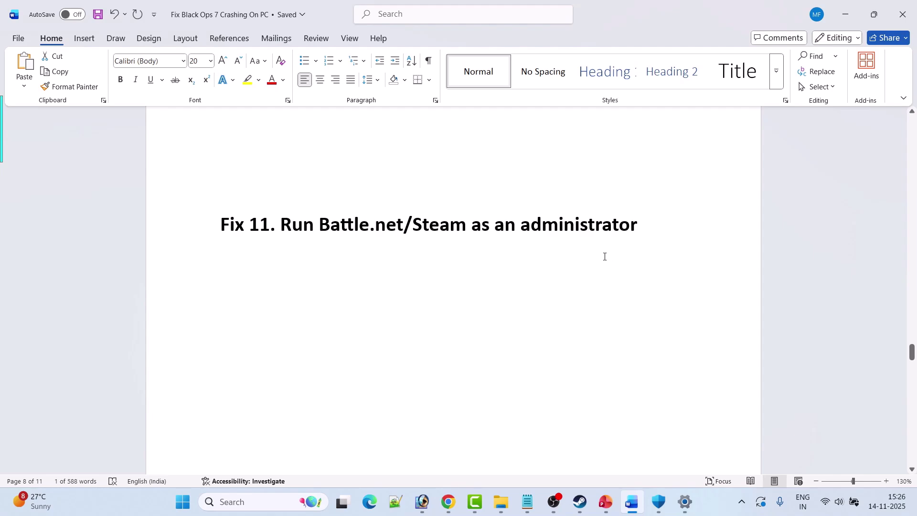
Step: Go to Fix 12 in the document, then switch to Steam and turn off the in-game Steam Overlay in Call of Duty's properties
{"action": "scroll", "coordinate": [604, 257], "scroll_direction": "down", "scroll_amount": 10}
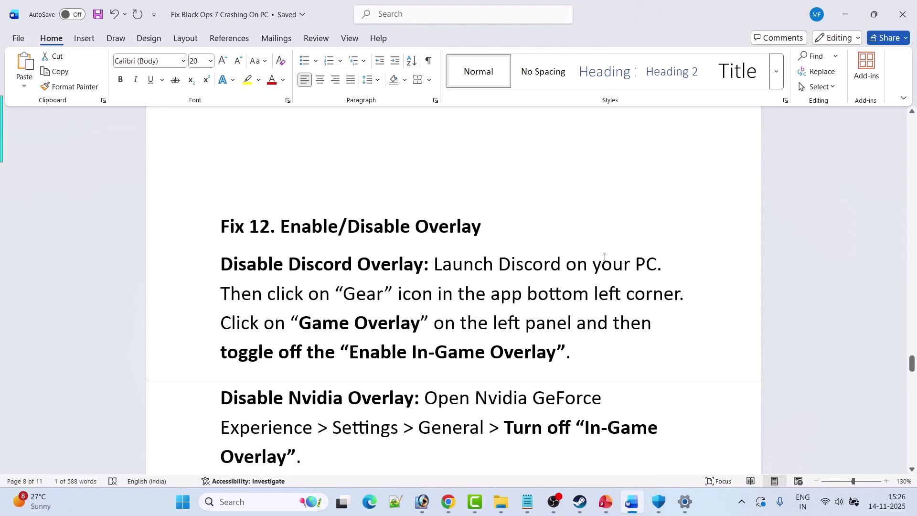
{"action": "left_click", "coordinate": [580, 502]}
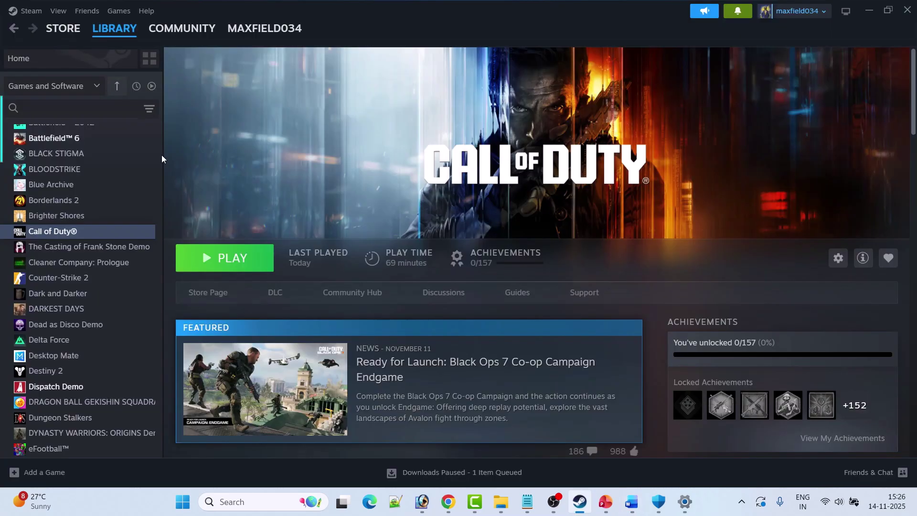
{"action": "right_click", "coordinate": [79, 238]}
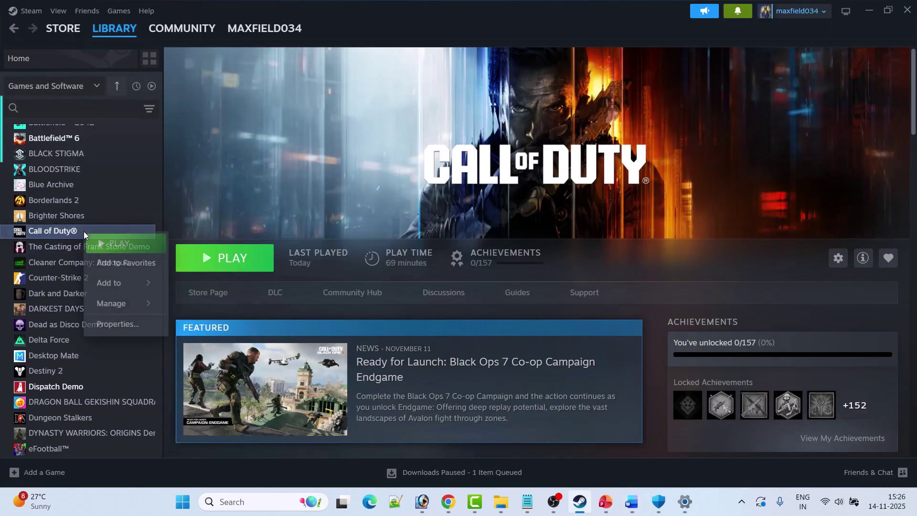
{"action": "left_click", "coordinate": [114, 323]}
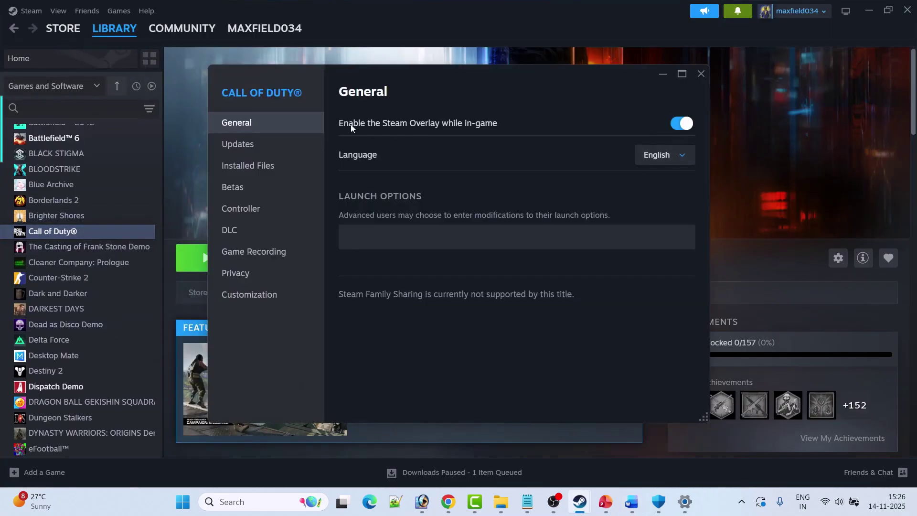
{"action": "left_click", "coordinate": [678, 124]}
{"action": "left_click", "coordinate": [701, 73]}
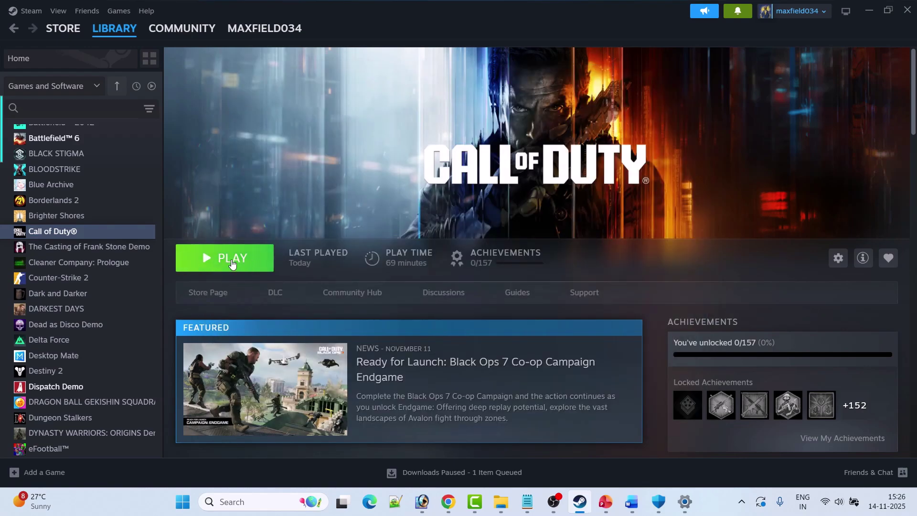
Step: Reopen Call of Duty's properties, toggle "Enable the Steam Overlay while in-game" once more, and close the properties
{"action": "right_click", "coordinate": [115, 232]}
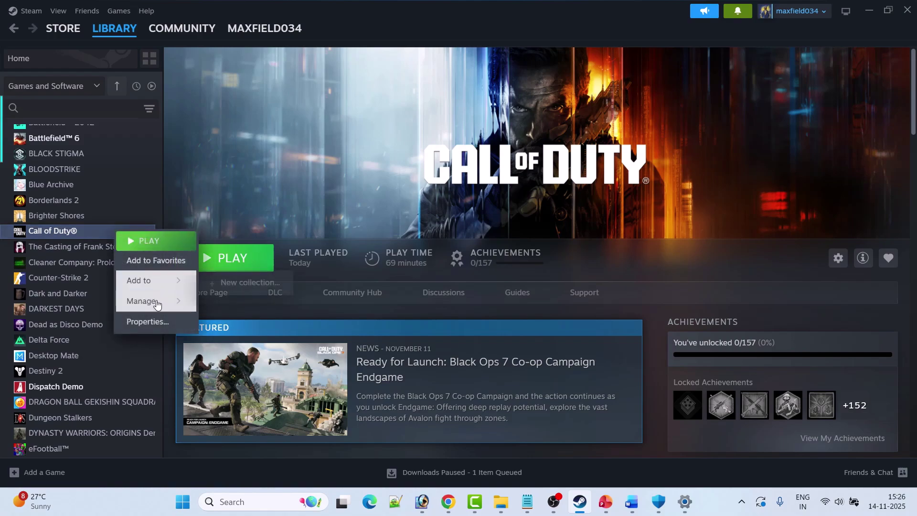
{"action": "left_click", "coordinate": [147, 322]}
{"action": "left_click", "coordinate": [681, 124]}
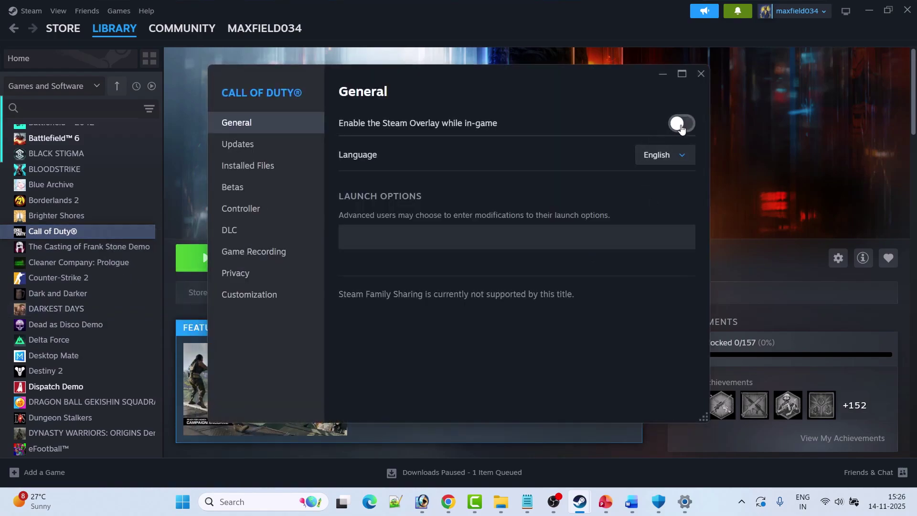
{"action": "left_click", "coordinate": [701, 74]}
Step: Return to Word and read the Discord and Nvidia overlay instructions in Fix 12 and the conflicting-programs list in Fix 13
{"action": "left_click", "coordinate": [631, 501]}
{"action": "scroll", "coordinate": [390, 273], "scroll_direction": "down", "scroll_amount": 1}
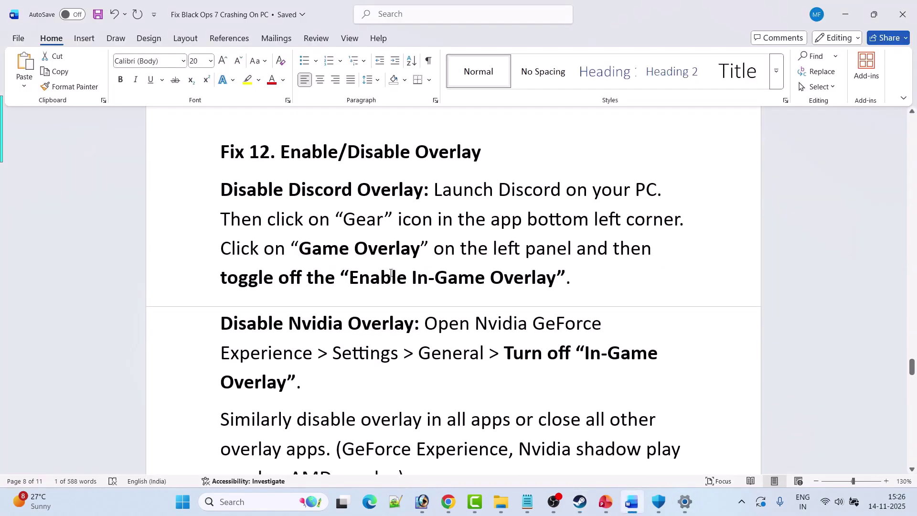
{"action": "scroll", "coordinate": [391, 273], "scroll_direction": "down", "scroll_amount": 1}
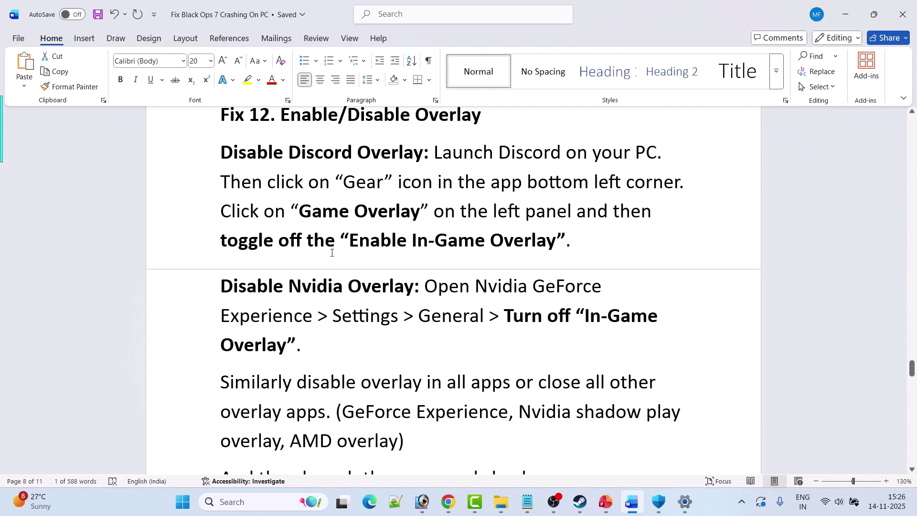
{"action": "scroll", "coordinate": [563, 244], "scroll_direction": "down", "scroll_amount": 1}
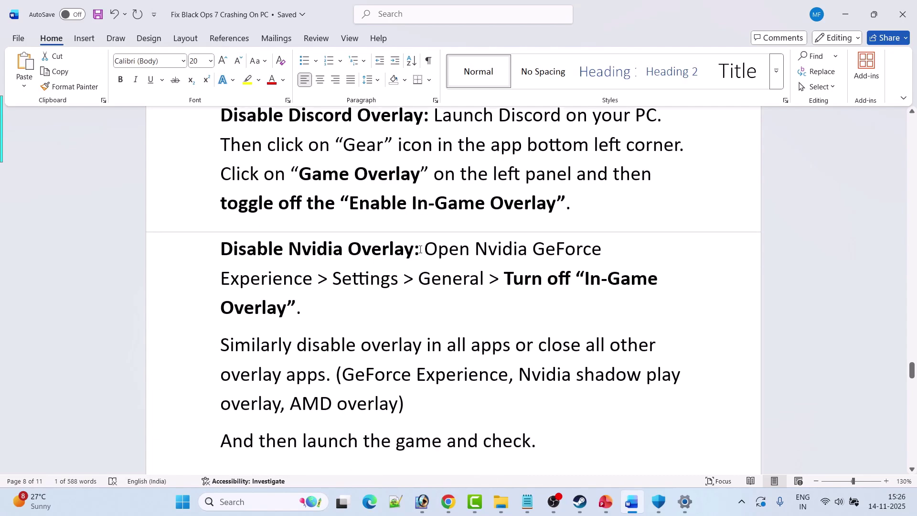
{"action": "scroll", "coordinate": [430, 227], "scroll_direction": "down", "scroll_amount": 1}
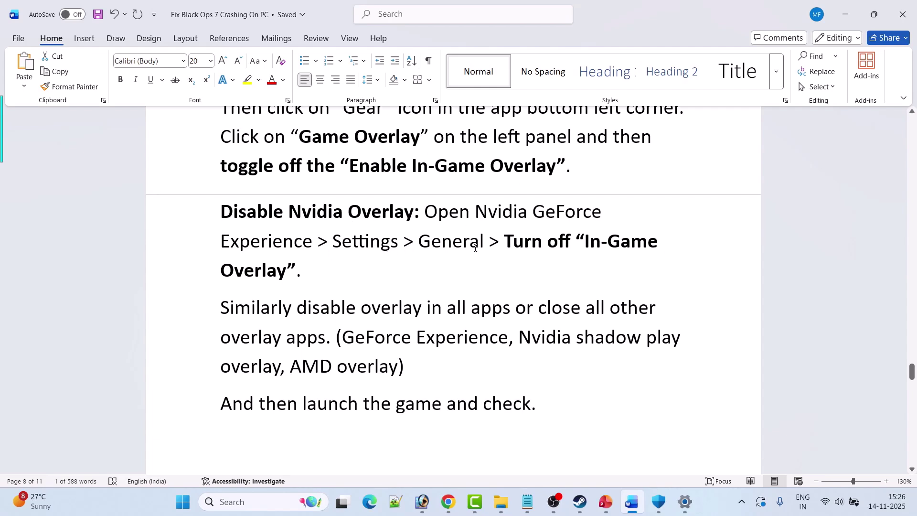
{"action": "scroll", "coordinate": [214, 276], "scroll_direction": "down", "scroll_amount": 1}
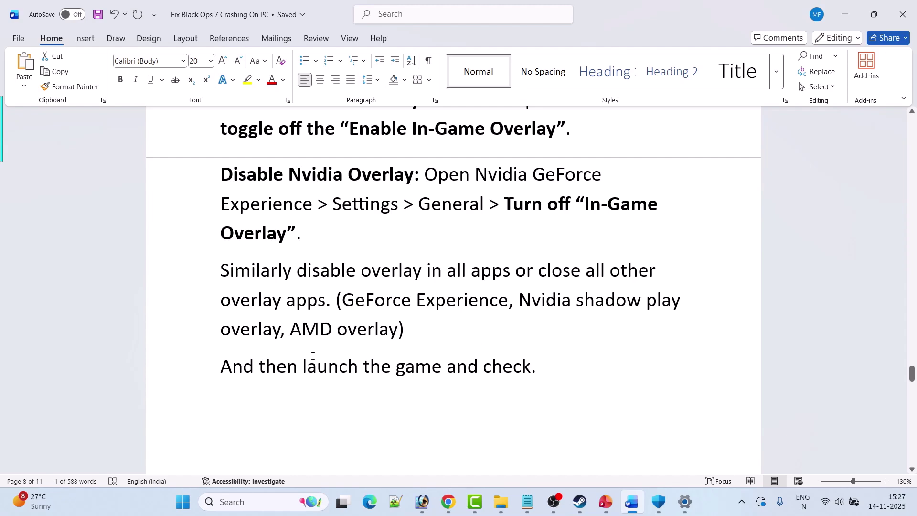
{"action": "scroll", "coordinate": [519, 368], "scroll_direction": "down", "scroll_amount": 11}
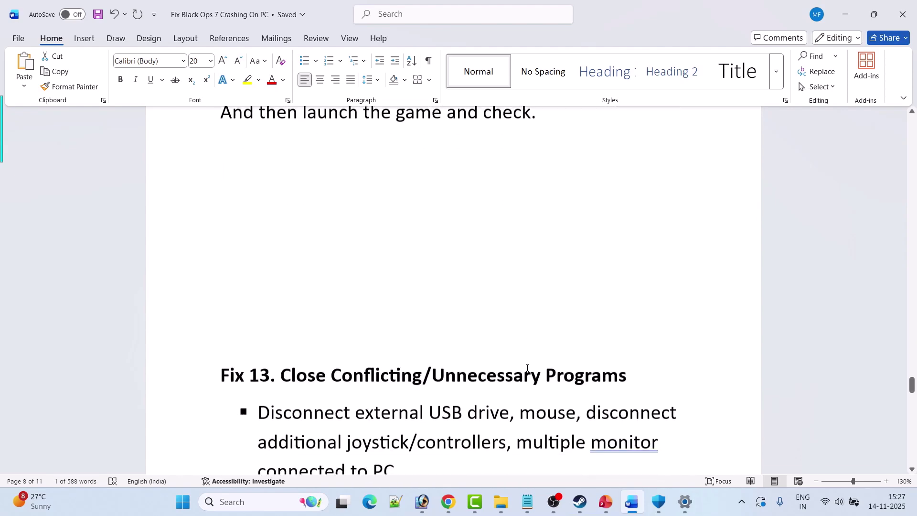
{"action": "scroll", "coordinate": [535, 376], "scroll_direction": "down", "scroll_amount": 2}
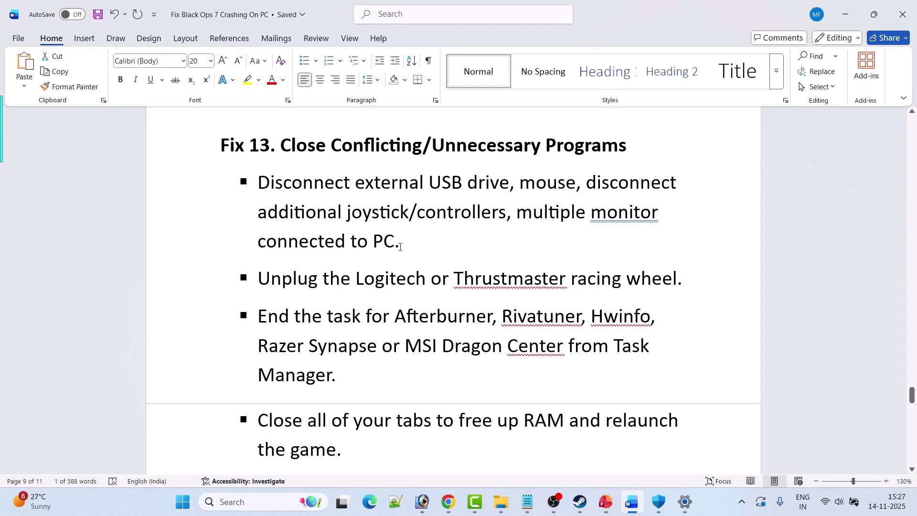
{"action": "scroll", "coordinate": [400, 247], "scroll_direction": "down", "scroll_amount": 1}
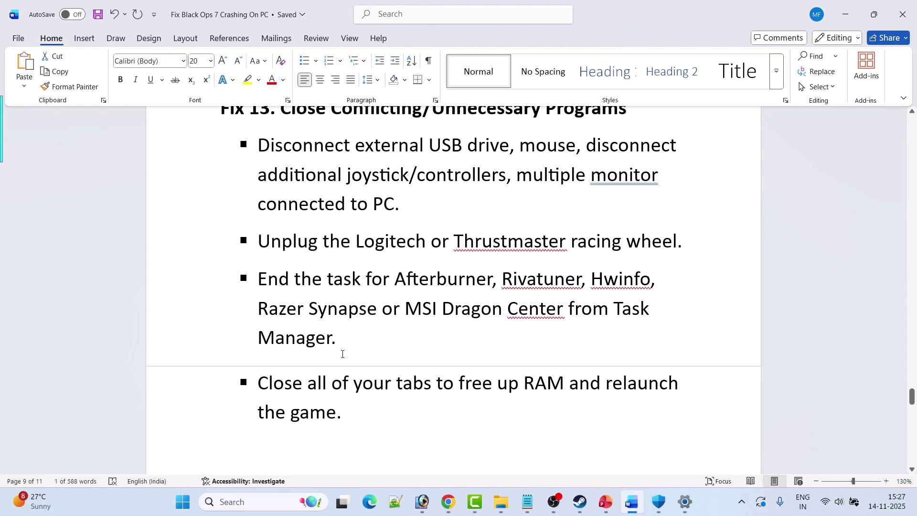
{"action": "scroll", "coordinate": [339, 354], "scroll_direction": "down", "scroll_amount": 1}
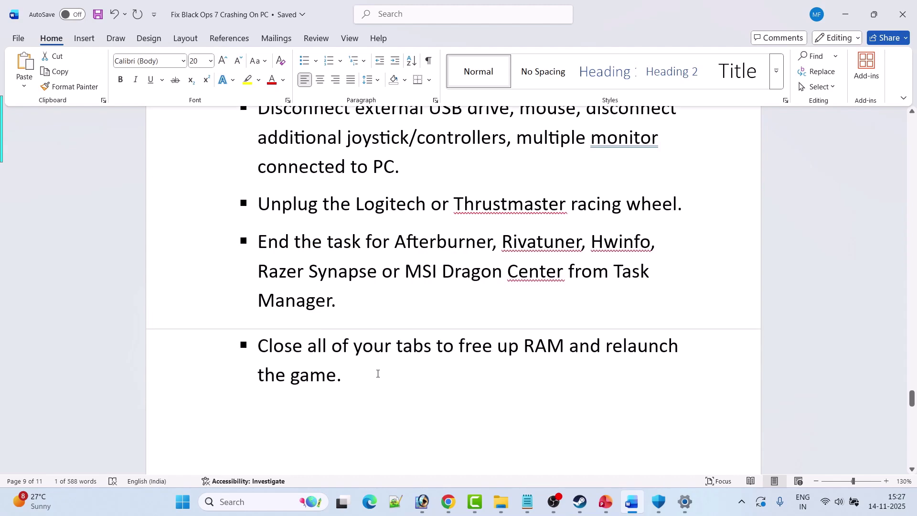
Step: Go to Fix 14 in the document, then check for Windows updates in Settings and retry the 2025-11 Security Update (KB5068861)
{"action": "scroll", "coordinate": [378, 373], "scroll_direction": "down", "scroll_amount": 7}
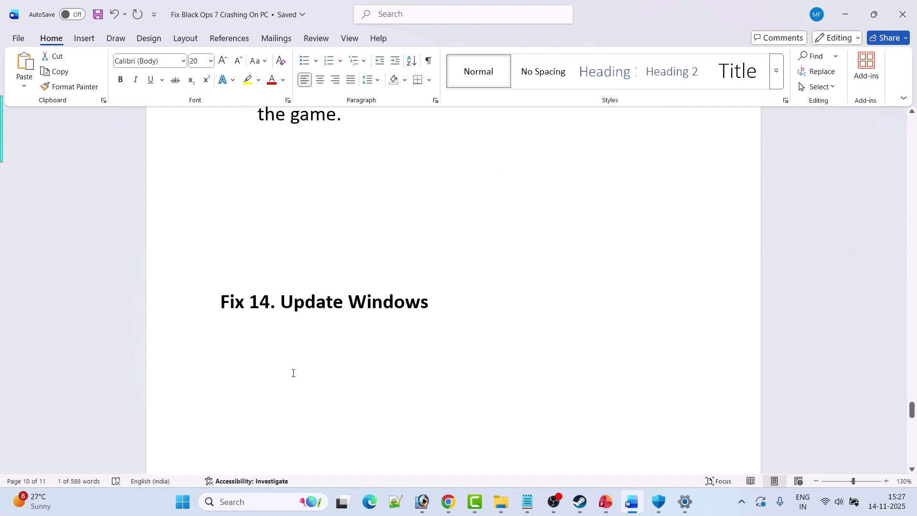
{"action": "left_click", "coordinate": [183, 502]}
{"action": "left_click", "coordinate": [315, 199]}
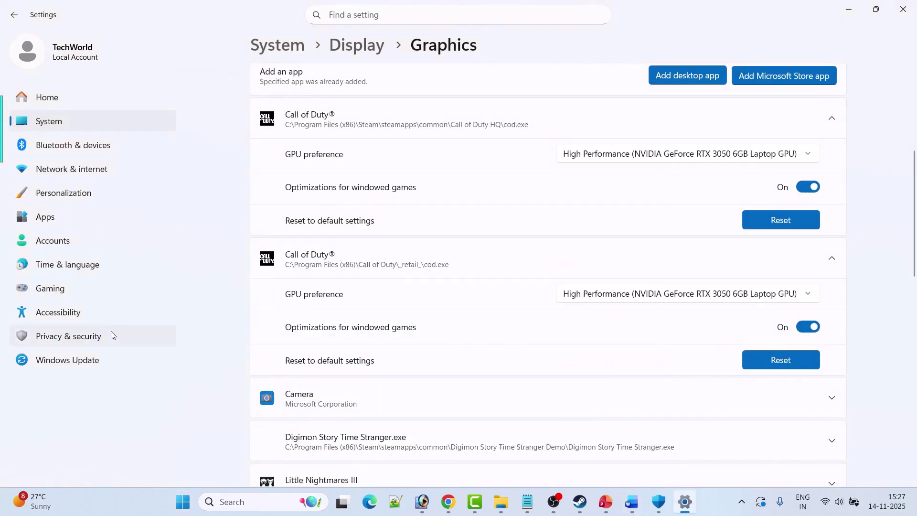
{"action": "left_click", "coordinate": [79, 364]}
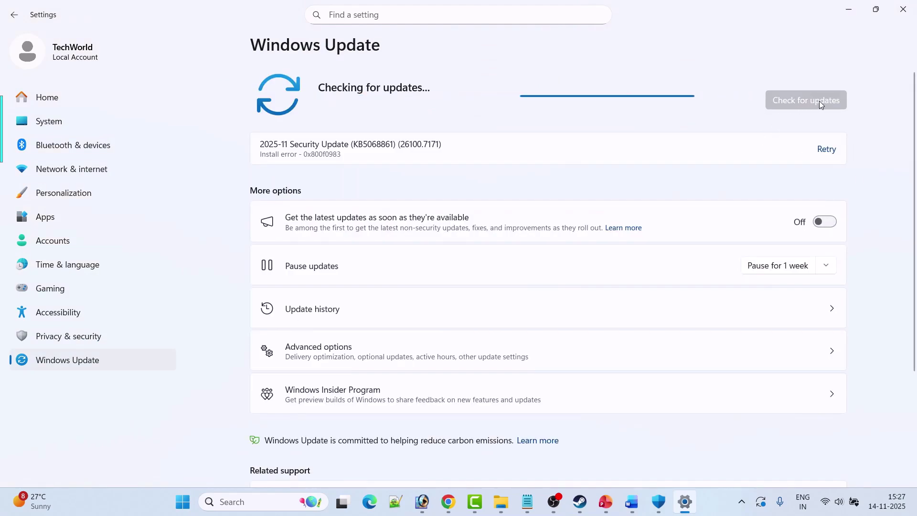
{"action": "left_click", "coordinate": [829, 150]}
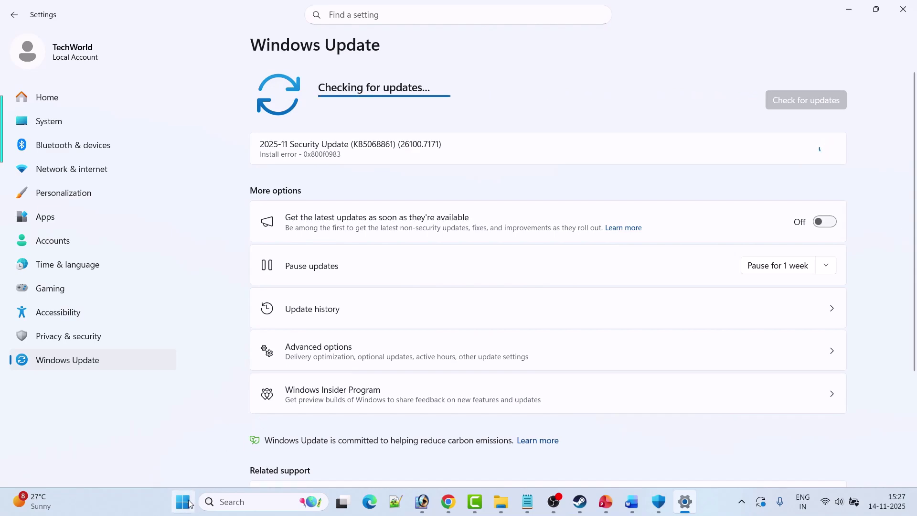
Step: Locate the PC's Restart option among the power options, dismiss it without restarting, and switch to Steam
{"action": "left_click", "coordinate": [189, 504]}
{"action": "left_click", "coordinate": [605, 460]}
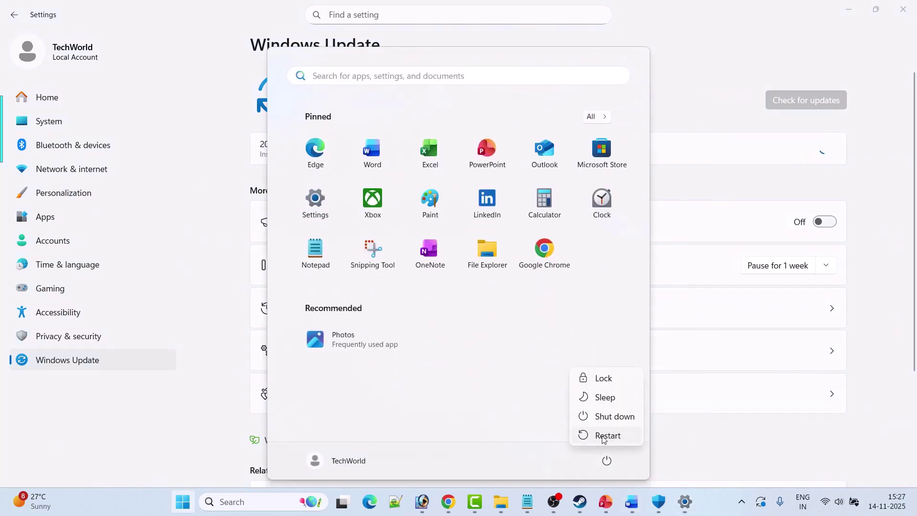
{"action": "key", "text": "Escape"}
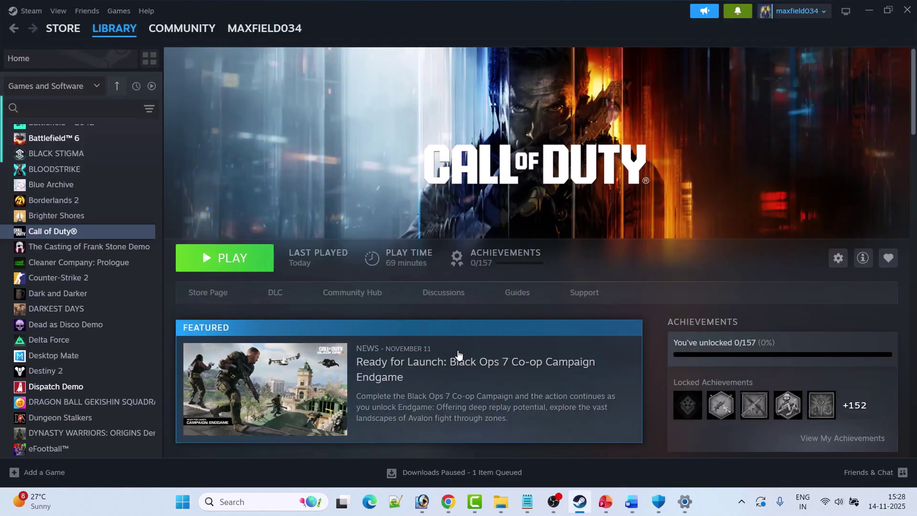
Step: Return to Word and read Fix 15 on unplugging external devices and closing overlay, overclocking and third-party services
{"action": "left_click", "coordinate": [632, 502]}
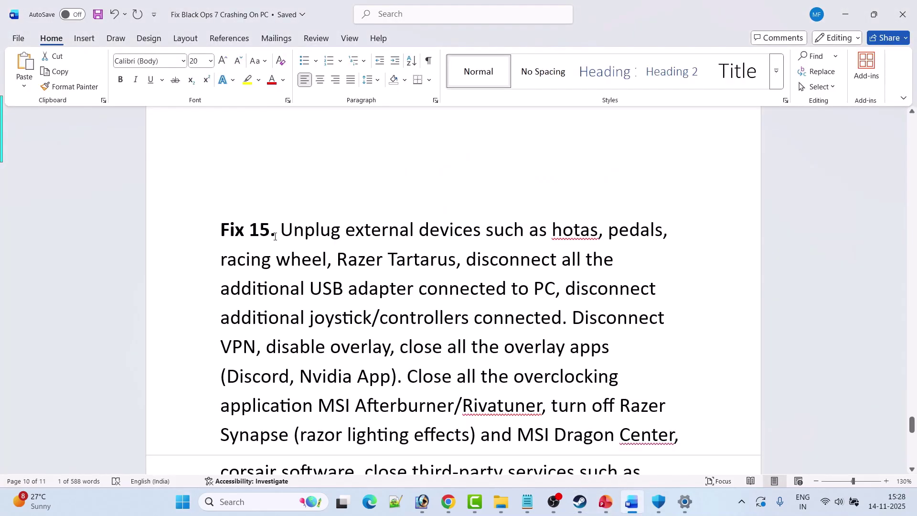
{"action": "scroll", "coordinate": [274, 237], "scroll_direction": "down", "scroll_amount": 2}
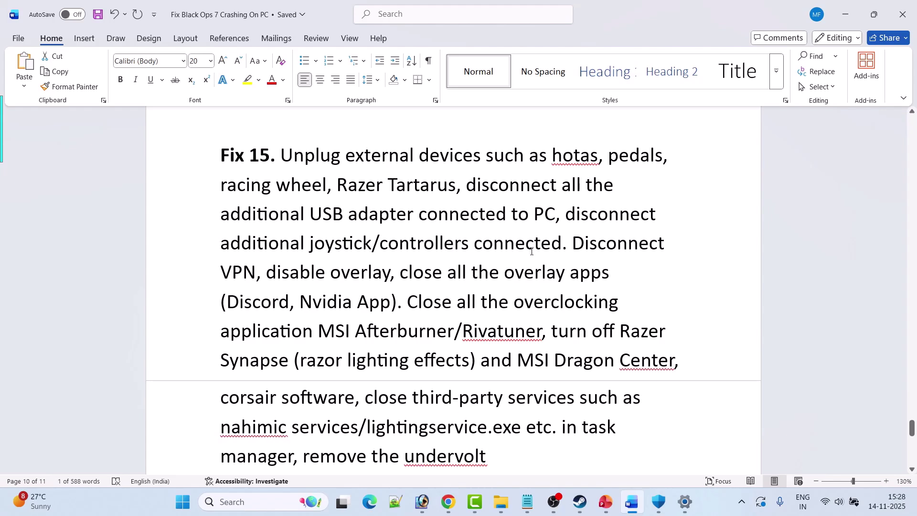
{"action": "scroll", "coordinate": [531, 248], "scroll_direction": "down", "scroll_amount": 1}
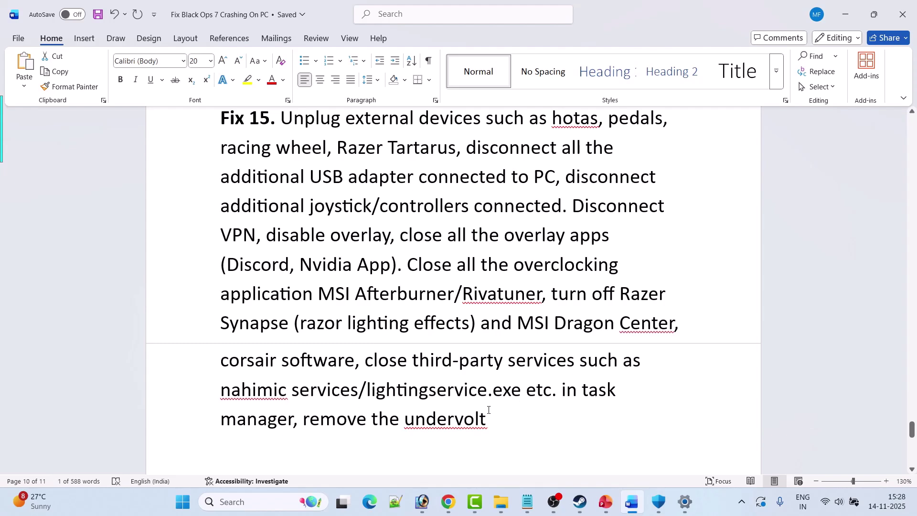
{"action": "scroll", "coordinate": [349, 410], "scroll_direction": "down", "scroll_amount": 1}
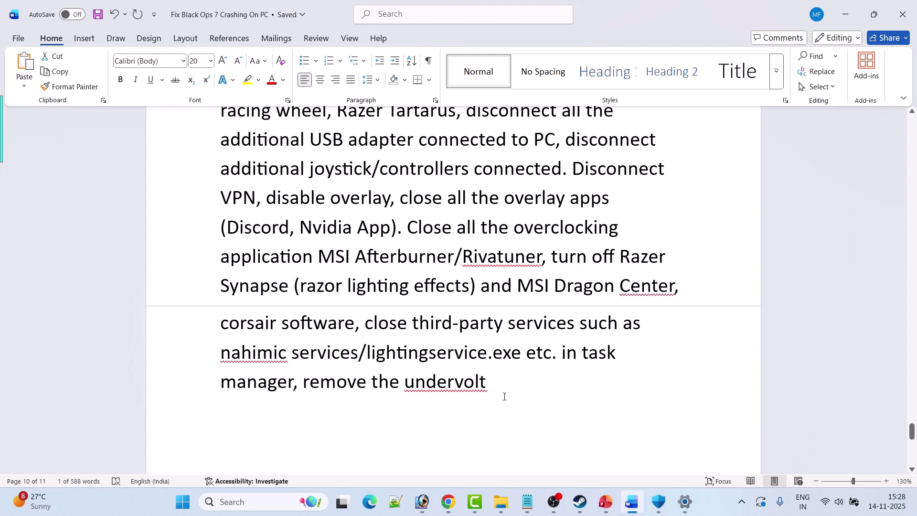
Step: View Call of Duty's library page in Steam, then return to Word and read Fix 16 on reinstalling the game
{"action": "left_click", "coordinate": [576, 502]}
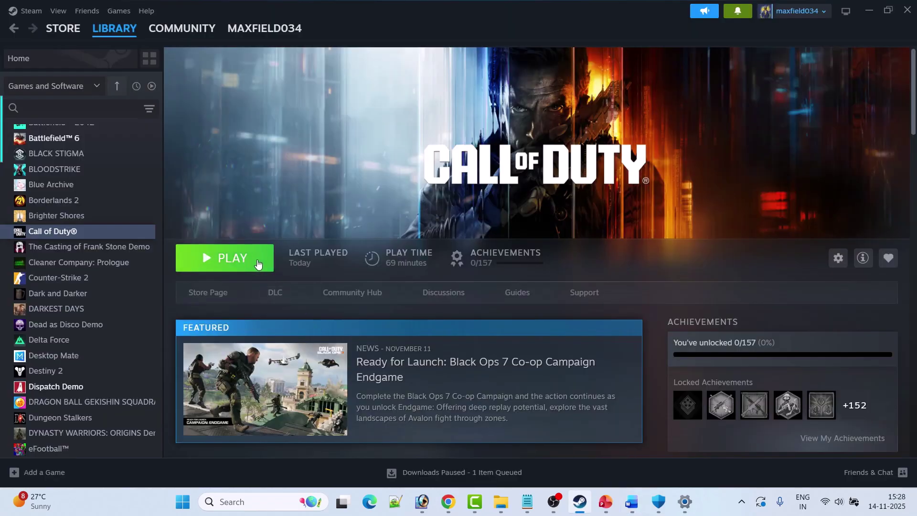
{"action": "key", "text": "alt+Tab"}
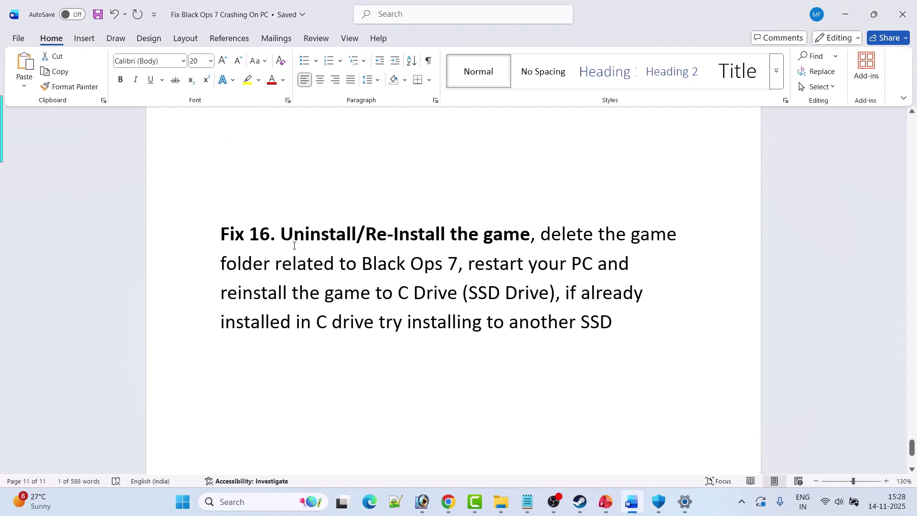